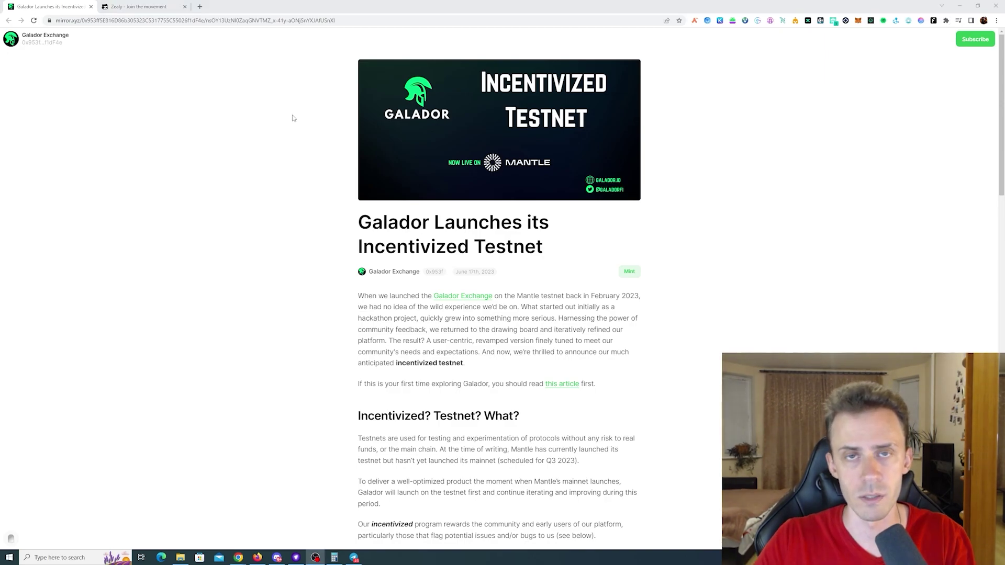
# - Scroll through Galador's incentivized testnet article on Mirror
pyautogui.scroll(-5, 682, 190)
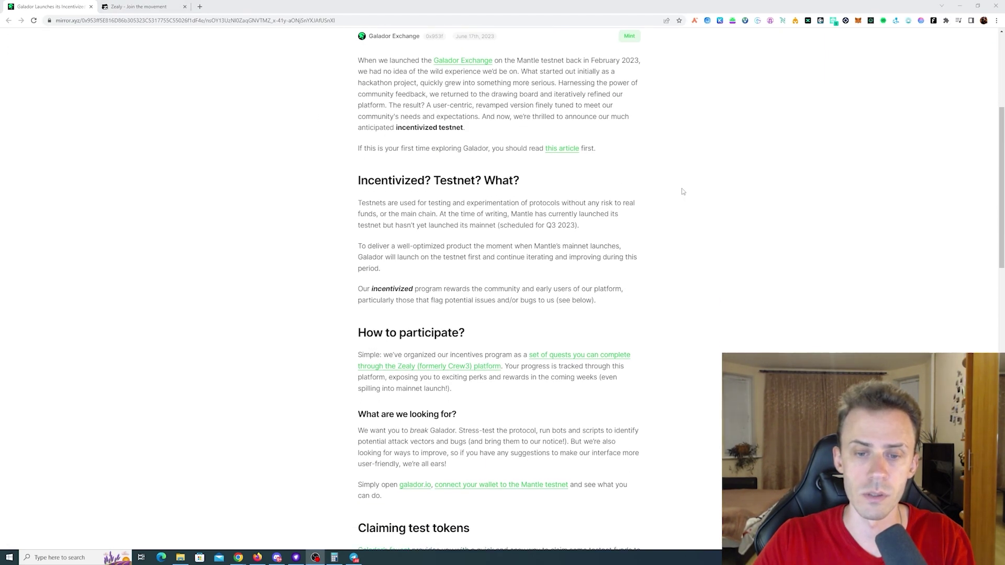
pyautogui.scroll(-5, 682, 190)
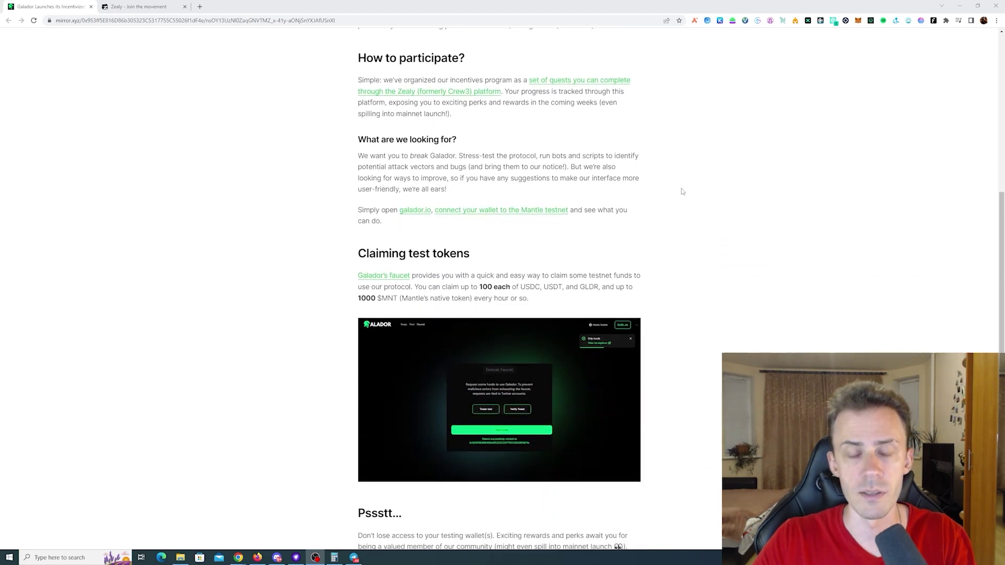
# - Open the Get Verified on Discord quest and join the Galador server through its invite
pyautogui.click(137, 7)
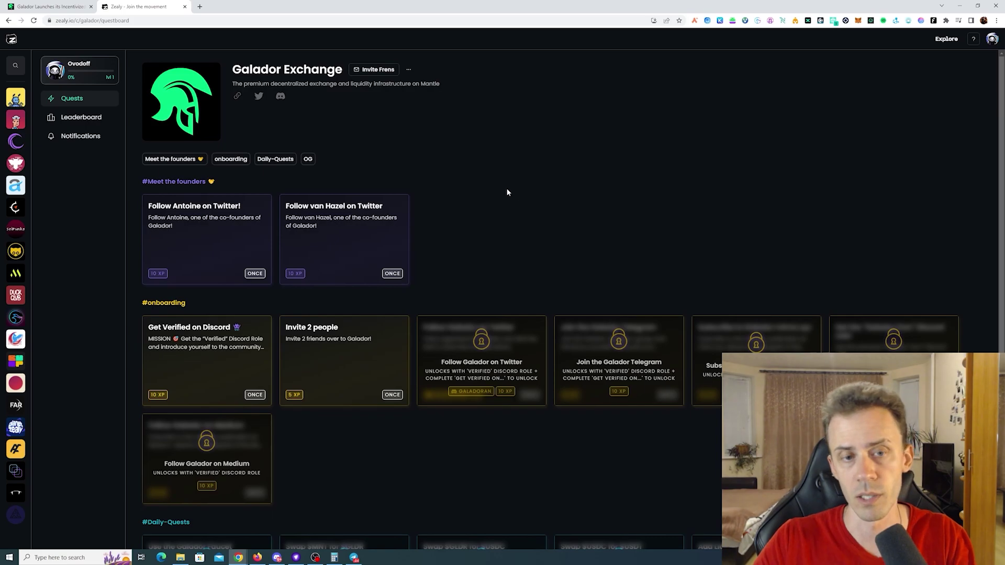
pyautogui.click(197, 353)
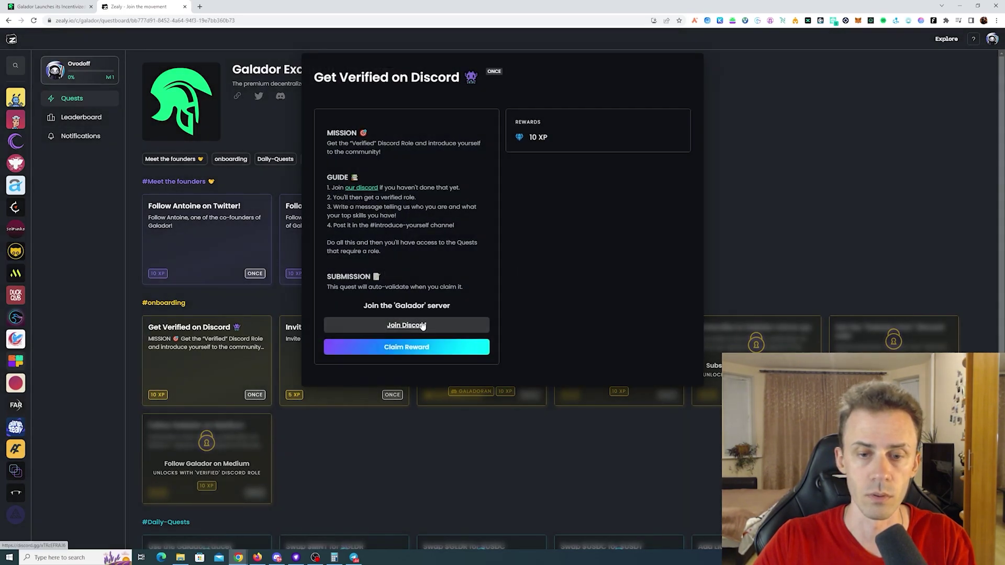
pyautogui.click(422, 326)
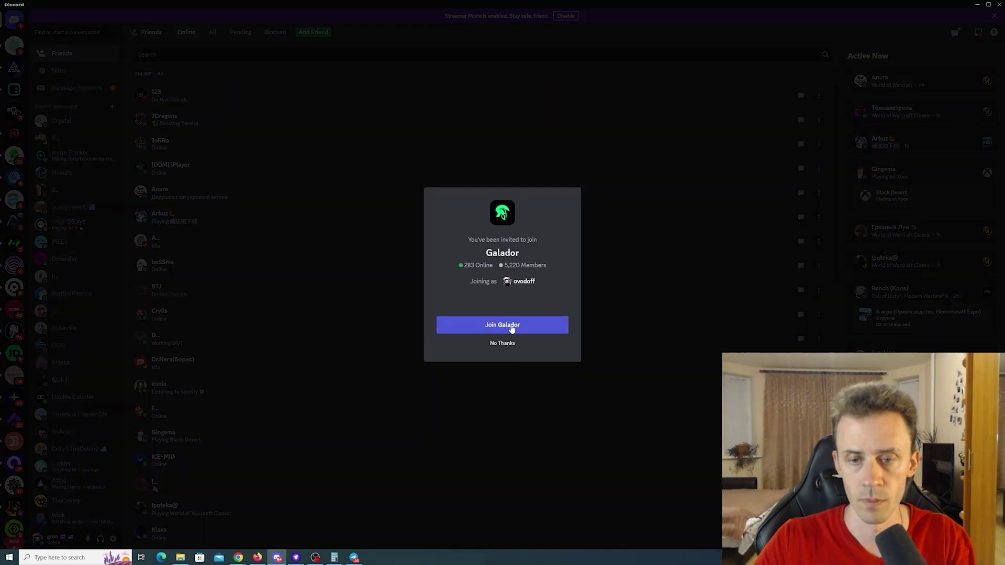
pyautogui.click(511, 326)
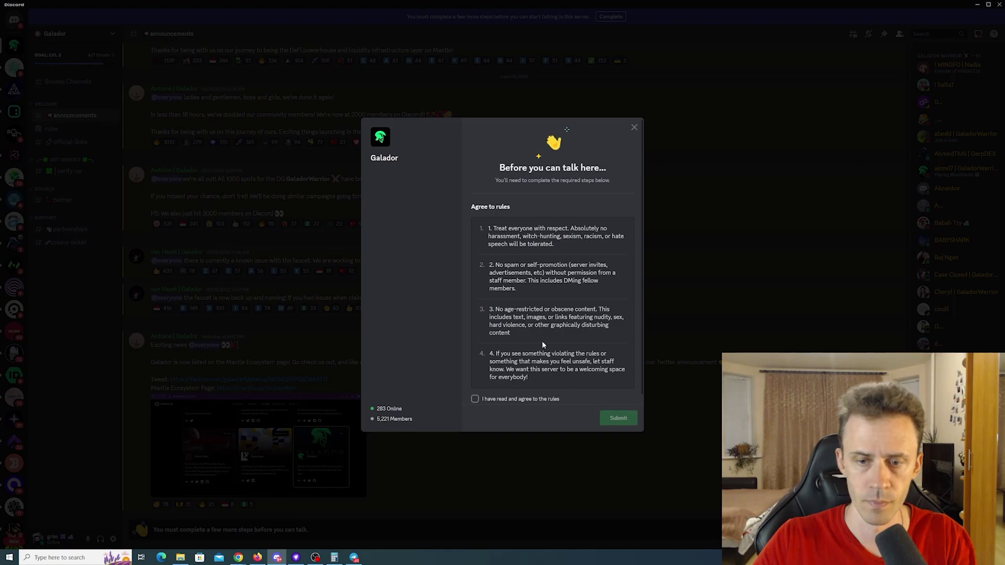
# - Accept the Galador server rules and pass the bot's verification challenge
pyautogui.click(478, 400)
pyautogui.click(618, 418)
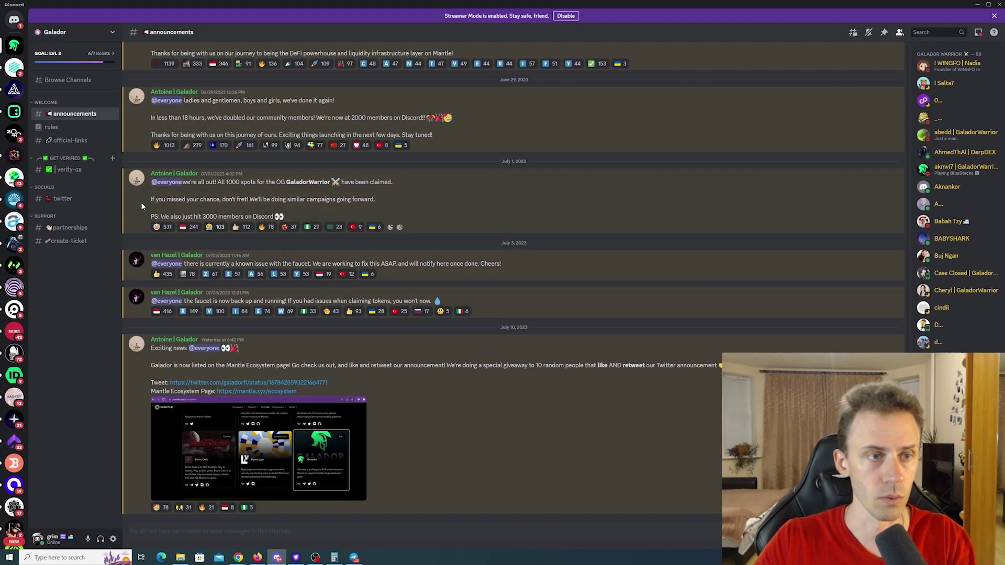
pyautogui.click(70, 169)
pyautogui.click(184, 480)
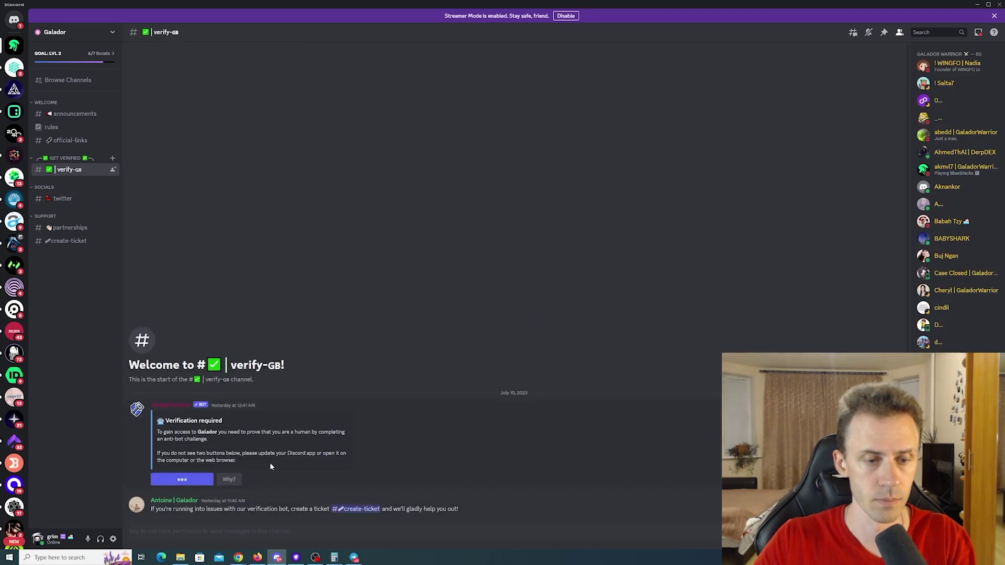
pyautogui.click(228, 493)
pyautogui.click(206, 463)
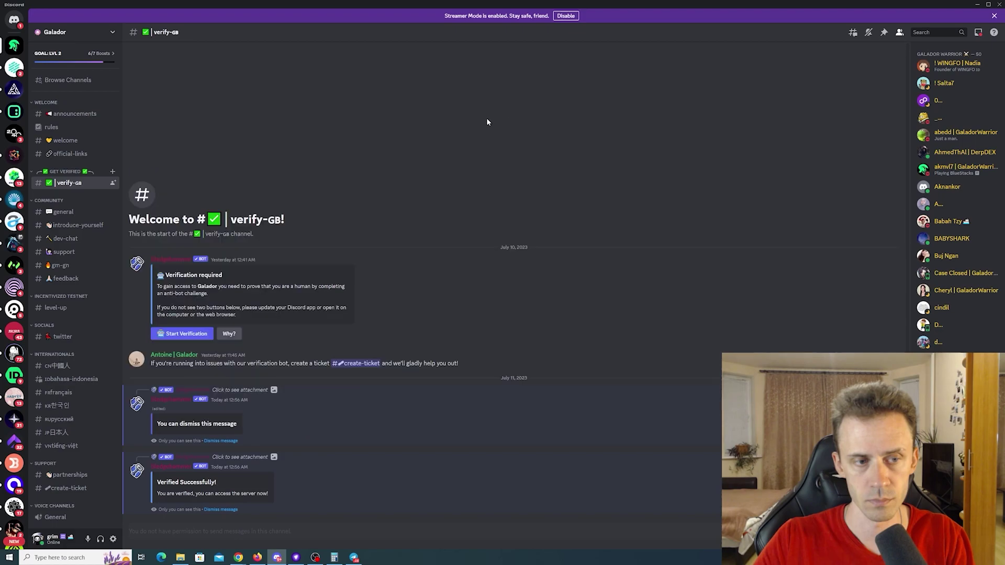
# - Claim the Discord verification reward, then follow Galador on Twitter and claim that quest
pyautogui.hotkey('alt', 'Tab')
pyautogui.click(407, 346)
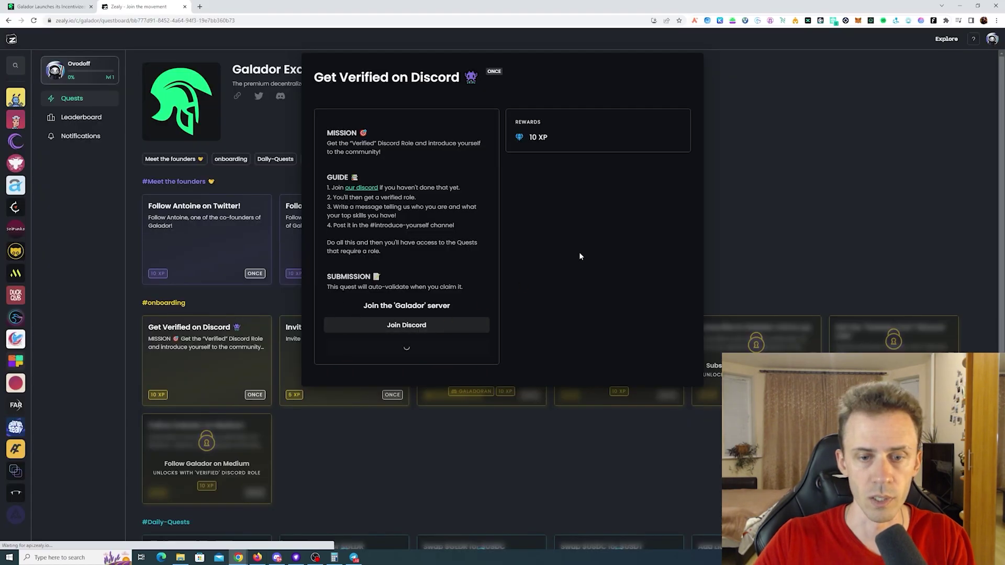
pyautogui.click(187, 371)
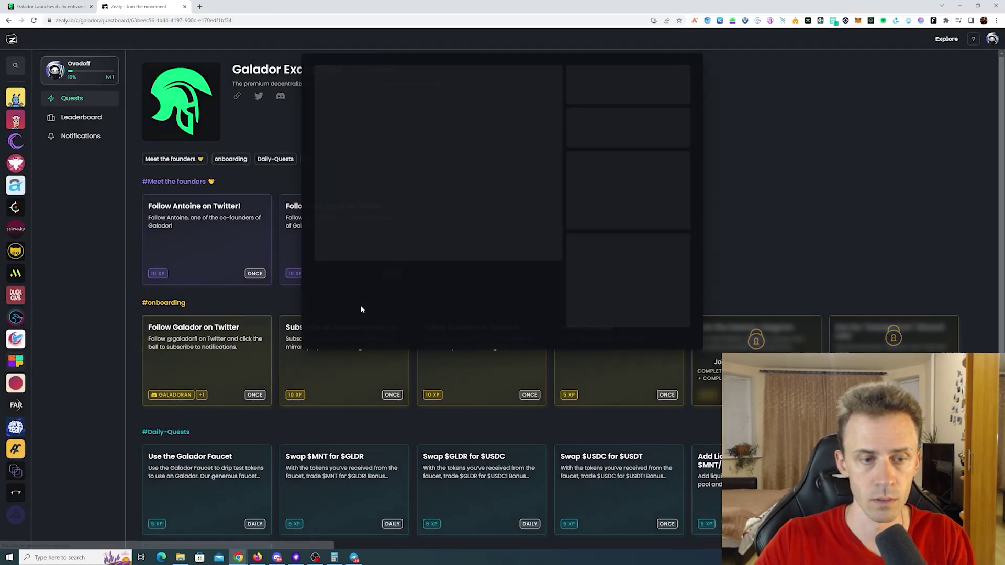
pyautogui.click(486, 157)
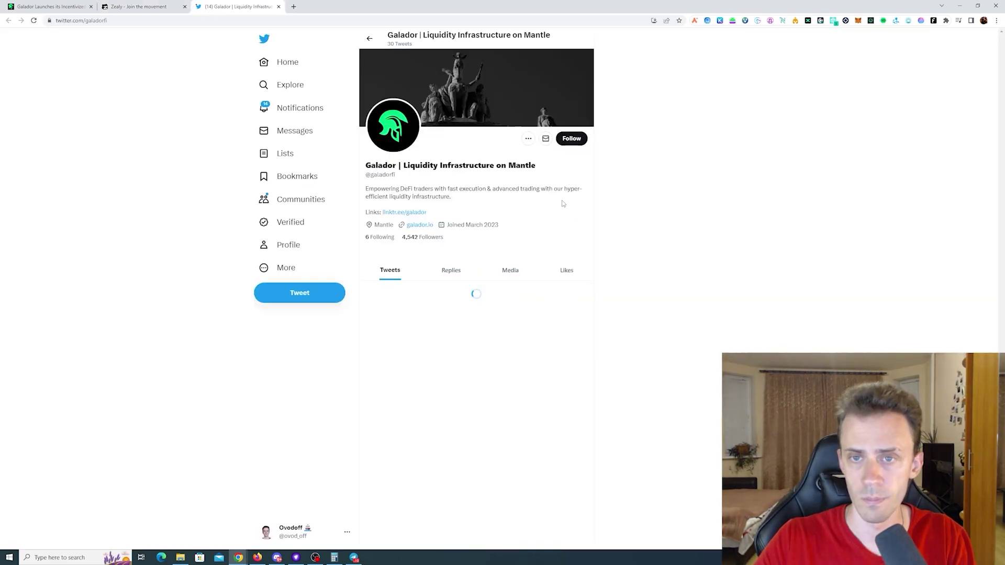
pyautogui.click(567, 138)
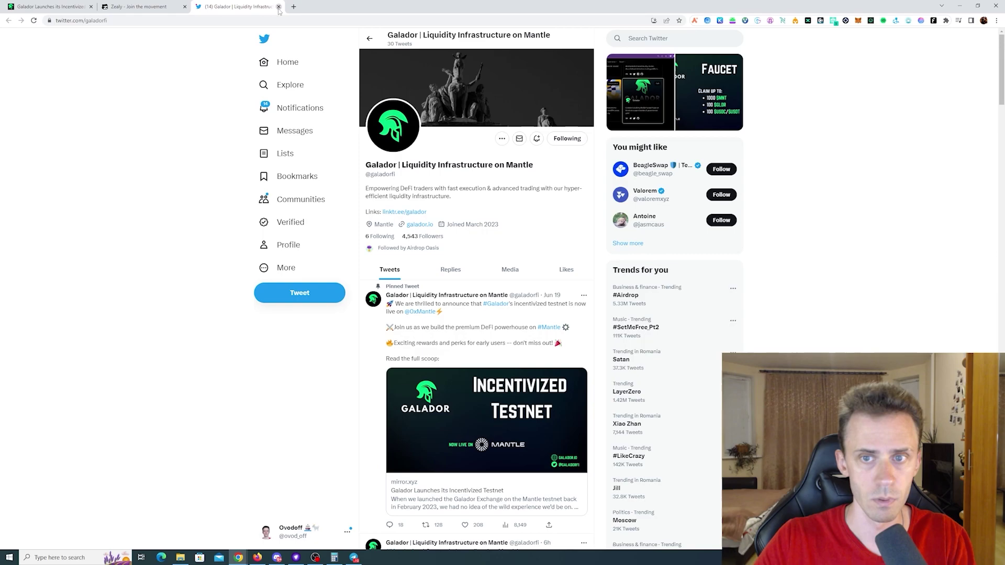
pyautogui.hotkey('ctrl', 'w')
pyautogui.click(586, 209)
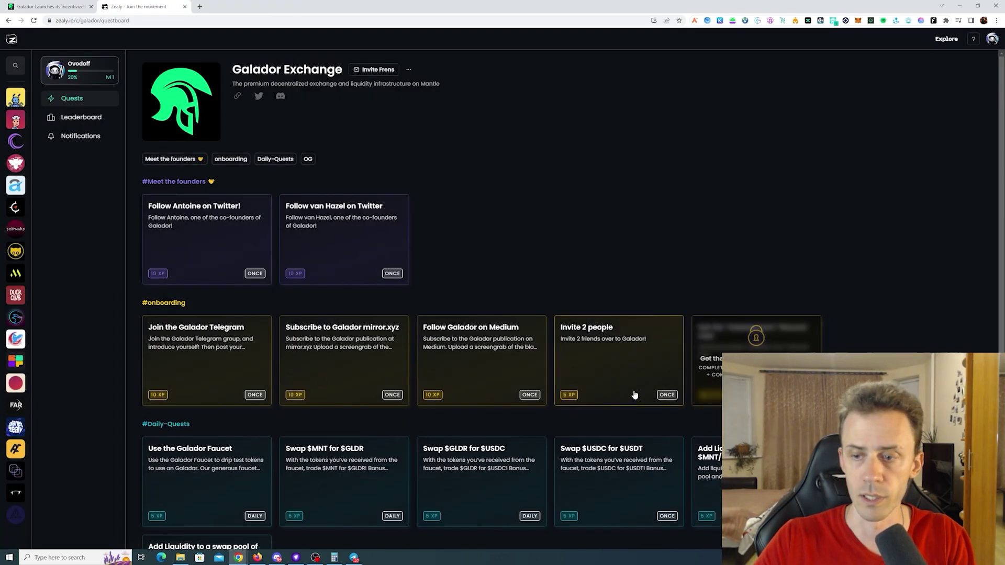
# - Open the Galador faucet page from the Use the Galador Faucet quest
pyautogui.scroll(-1, 596, 198)
pyautogui.scroll(-4, 576, 183)
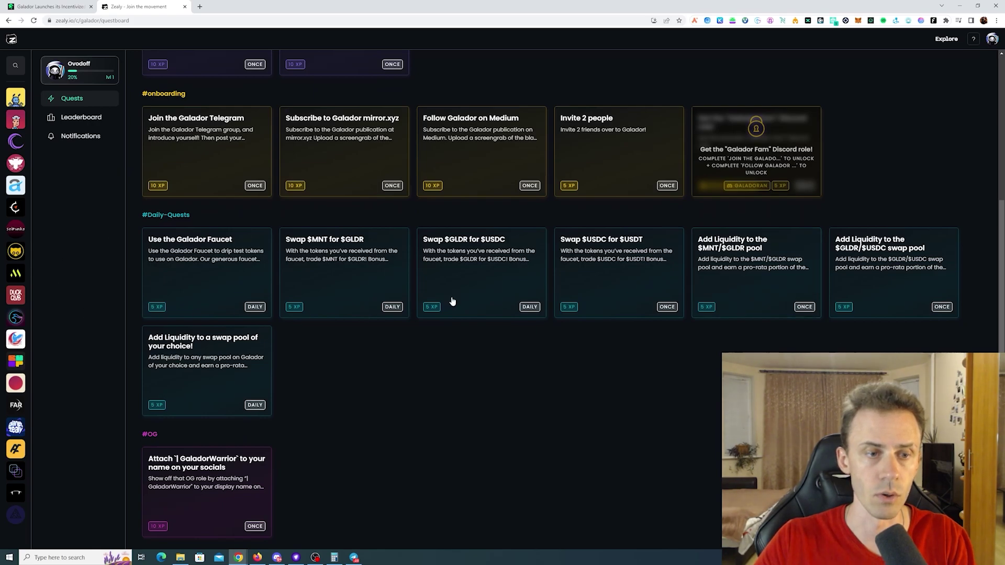
pyautogui.click(218, 275)
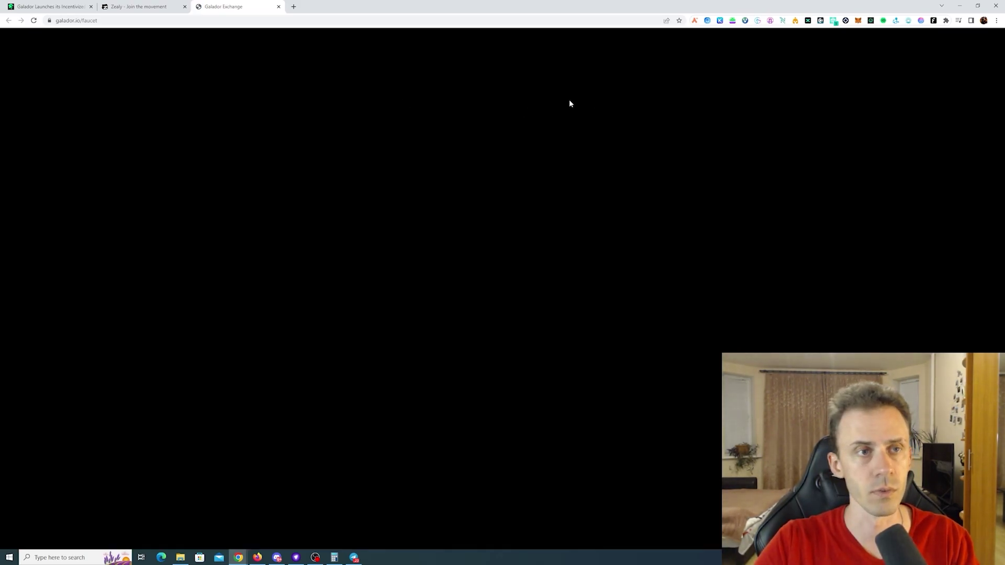
# - Connect the MetaMask wallet to the faucet and switch it to Mantle Testnet
pyautogui.click(536, 252)
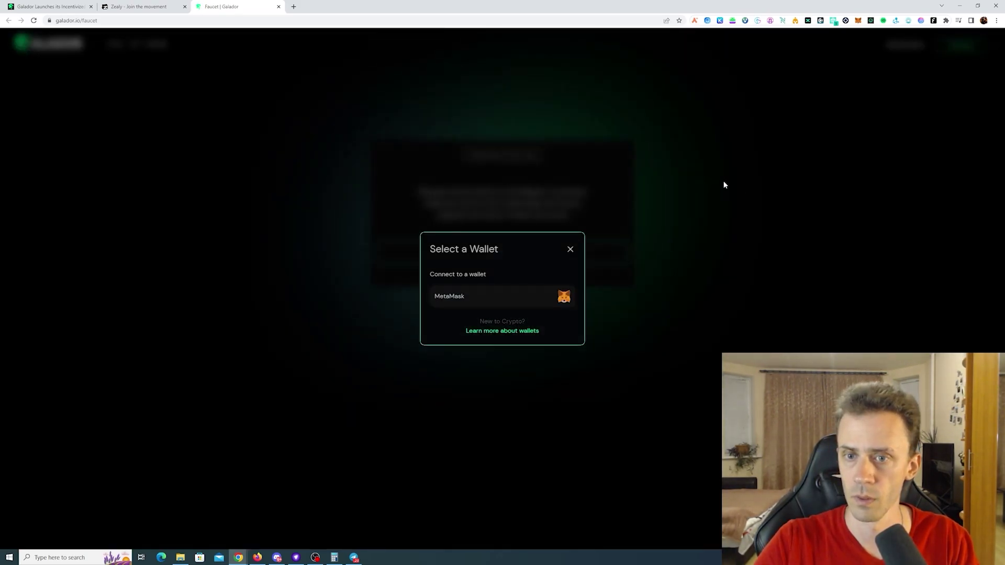
pyautogui.click(477, 305)
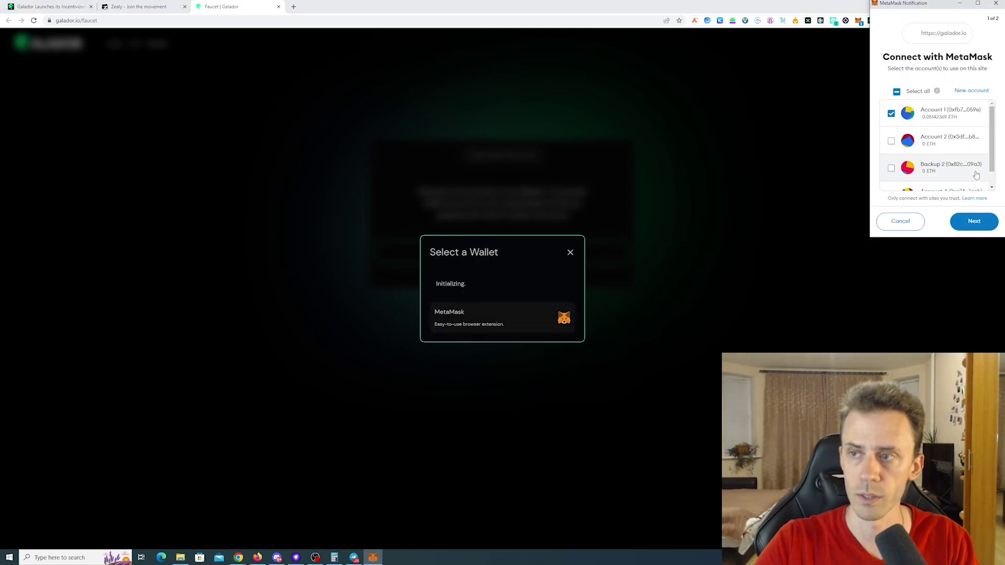
pyautogui.click(975, 222)
pyautogui.click(974, 222)
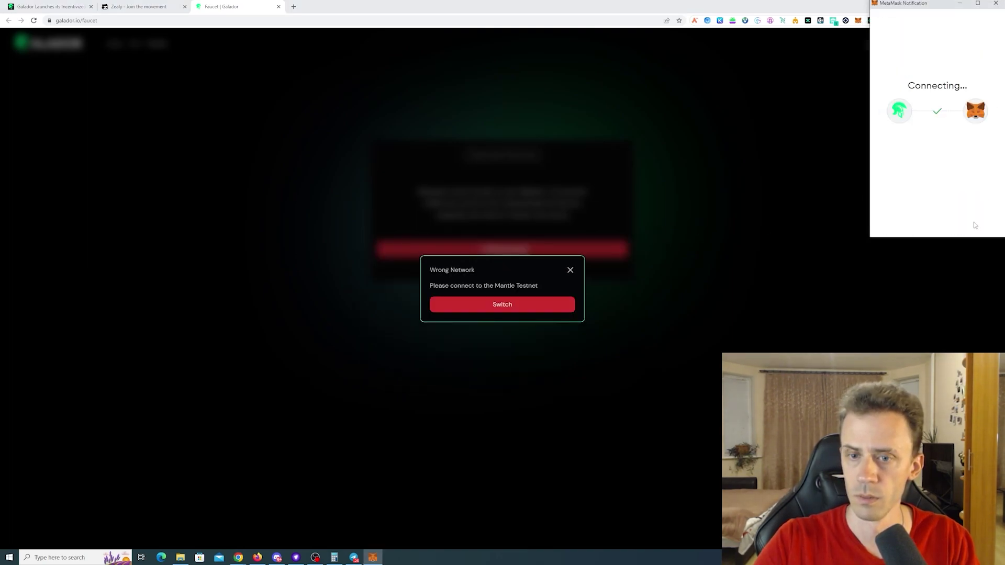
pyautogui.click(484, 305)
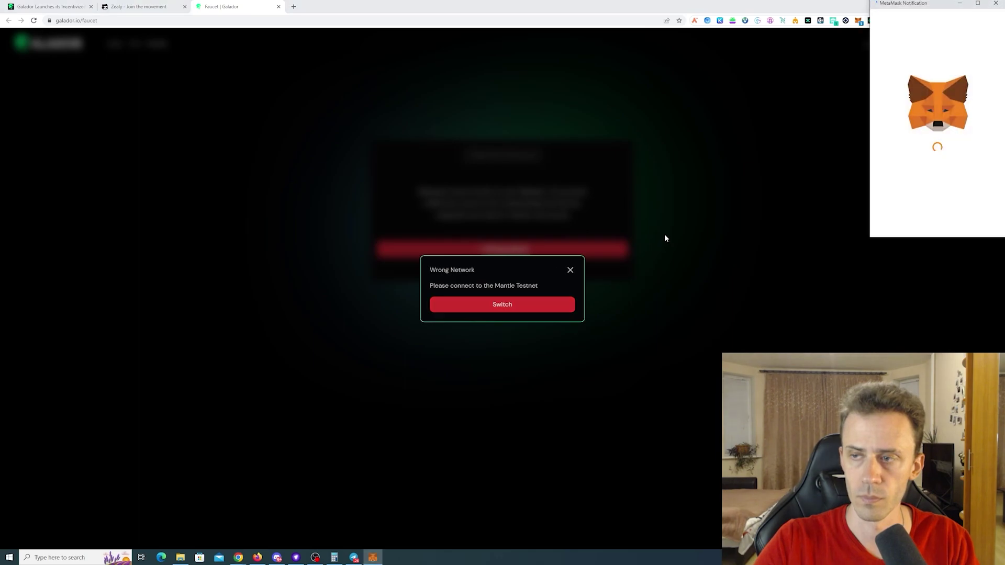
pyautogui.click(973, 222)
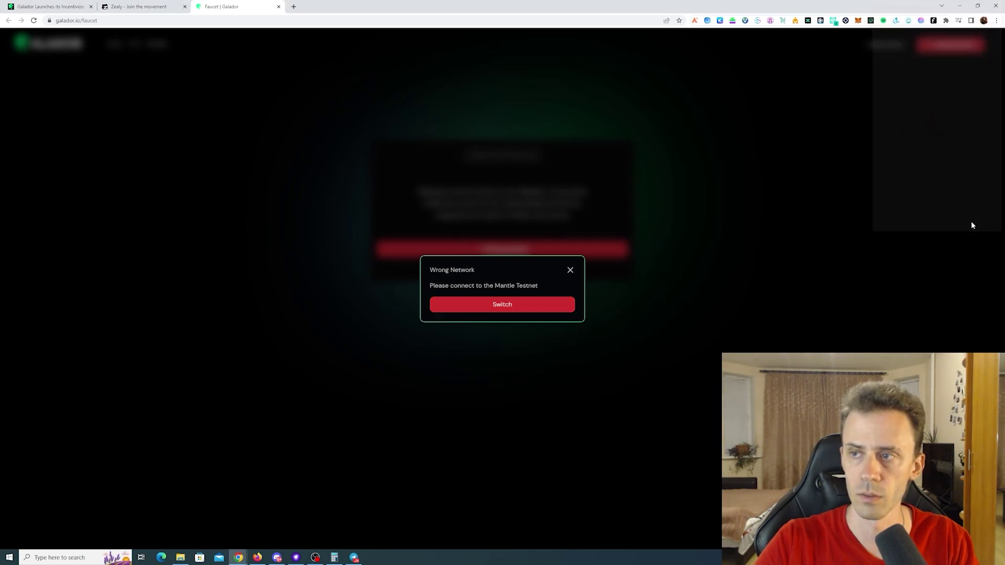
pyautogui.click(839, 318)
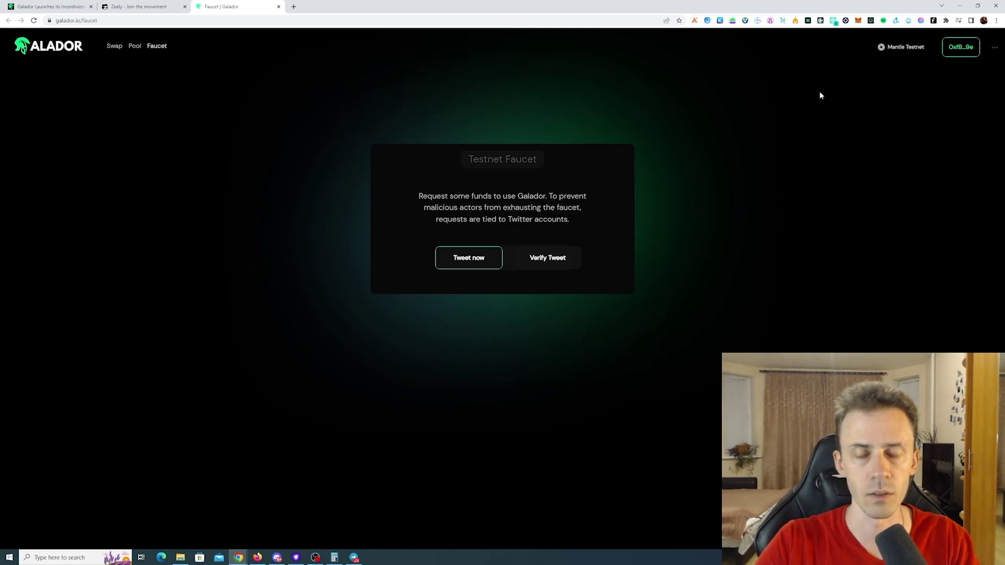
# - Post the faucet request tweet and authorize Galador's access to the Twitter account
pyautogui.click(467, 259)
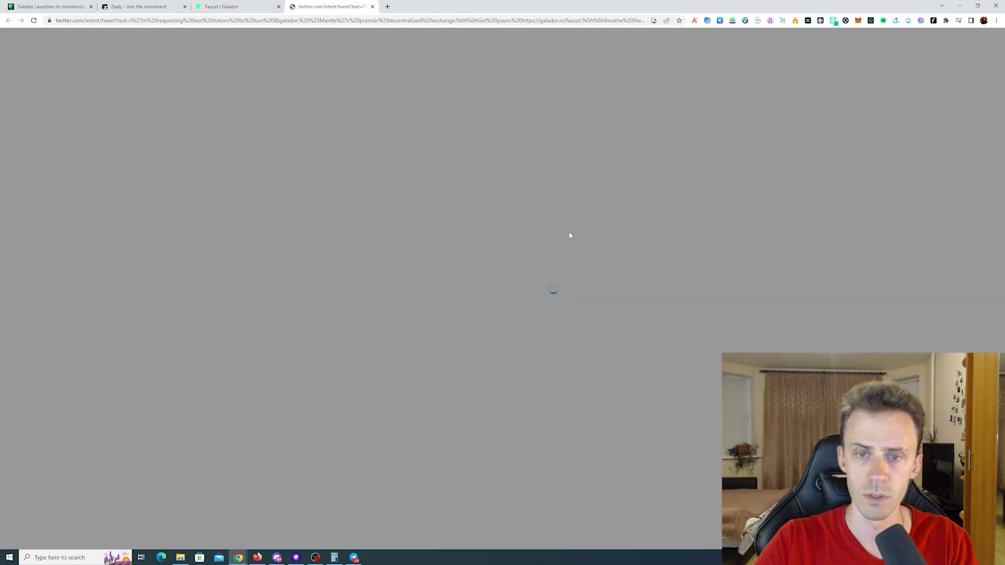
pyautogui.click(597, 236)
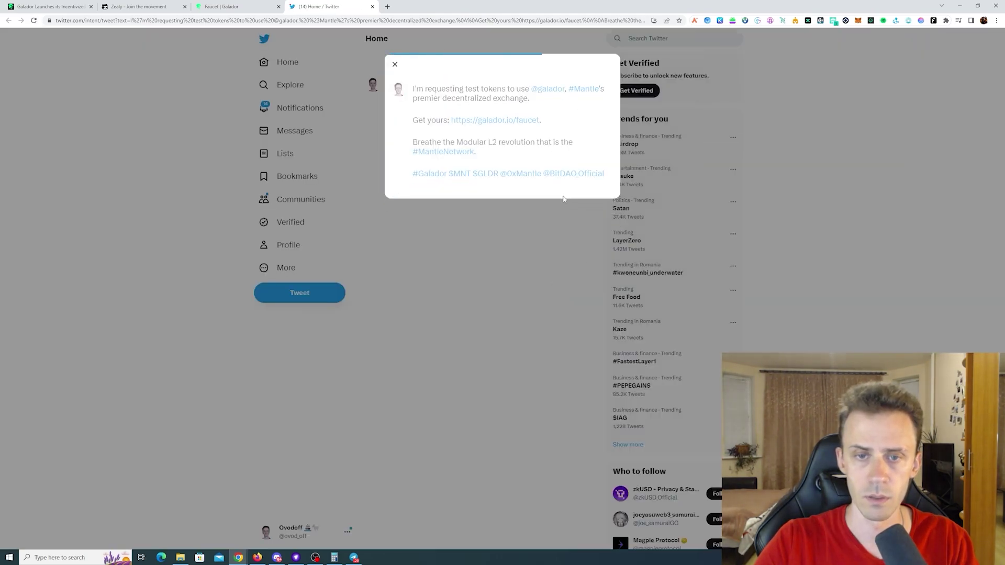
pyautogui.click(230, 6)
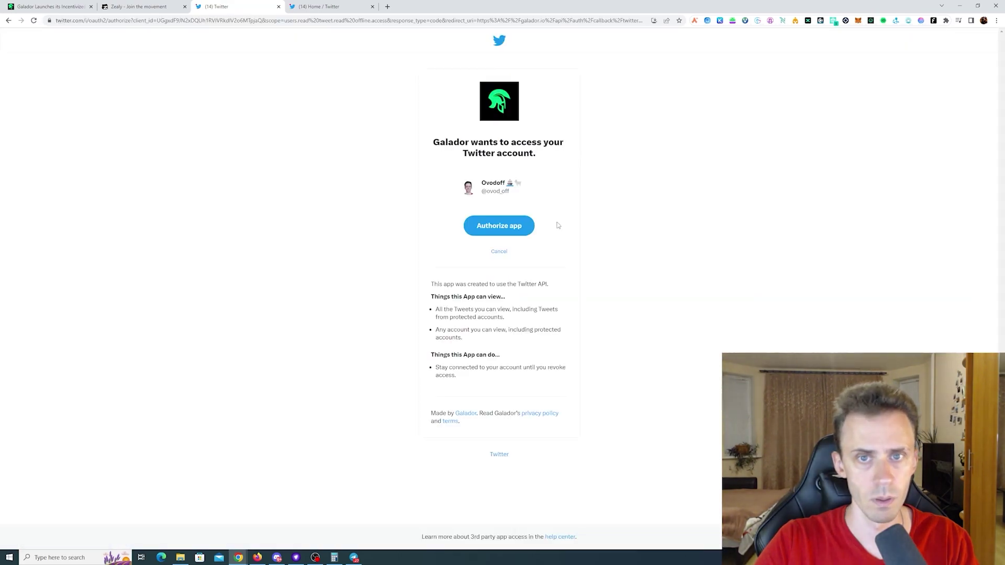
pyautogui.click(501, 226)
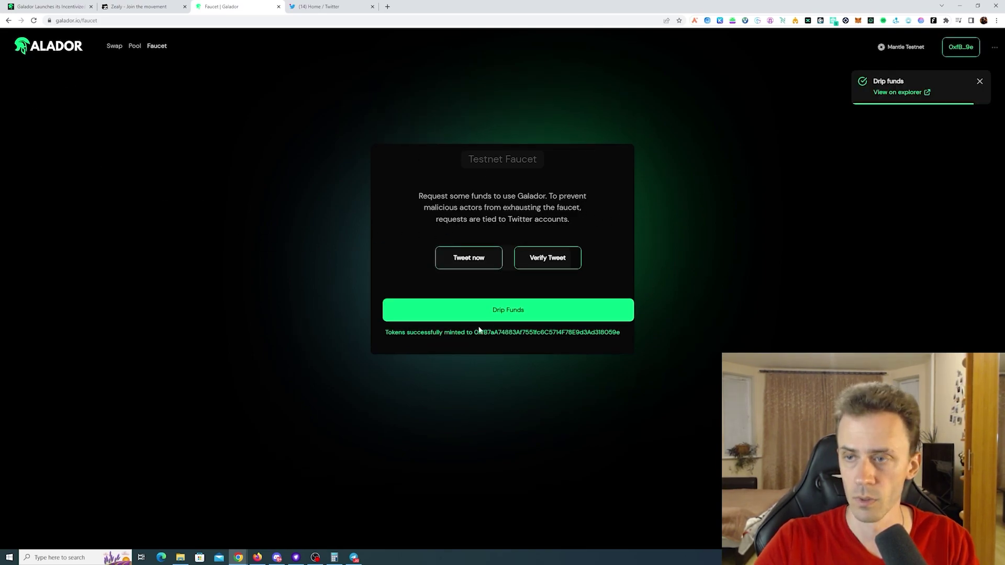
# - Open the faucet transaction on the Mantle explorer, then go back to the faucet quest
pyautogui.click(927, 95)
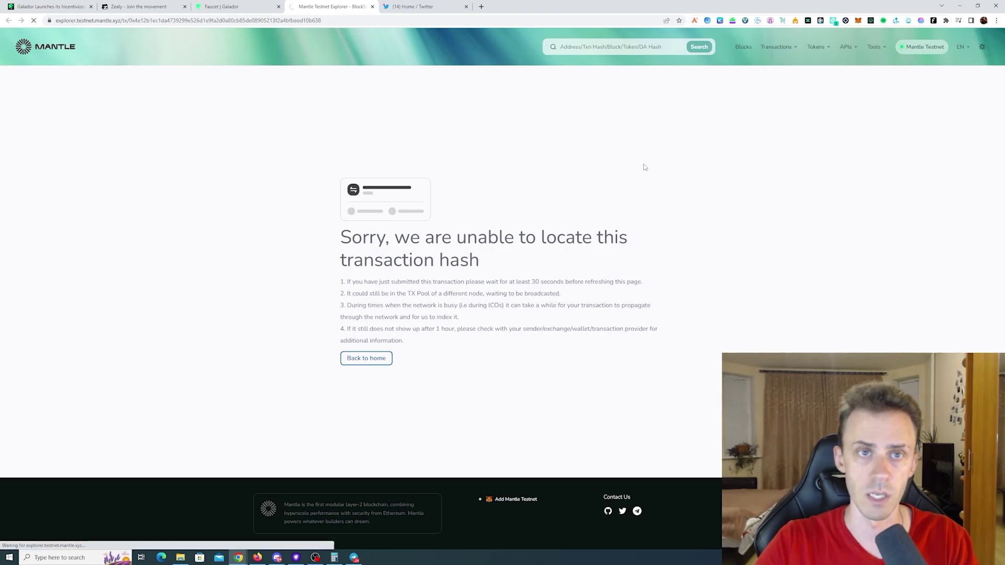
pyautogui.press('F5')
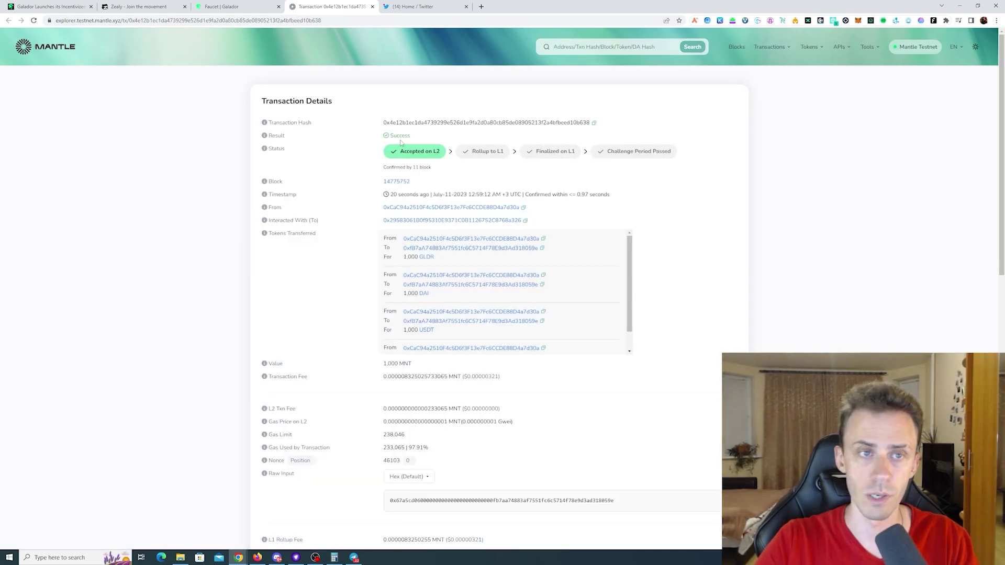
pyautogui.click(139, 6)
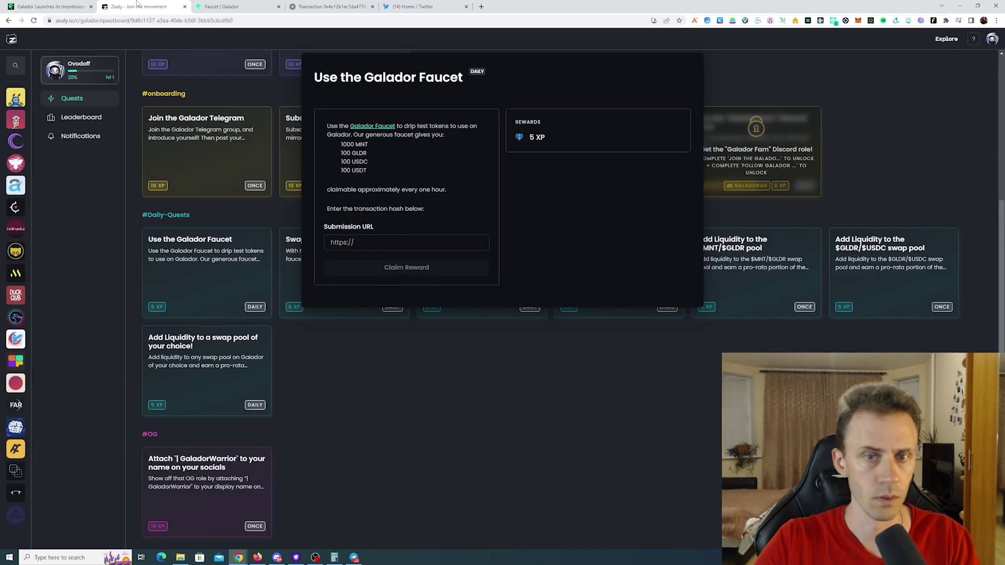
pyautogui.click(398, 242)
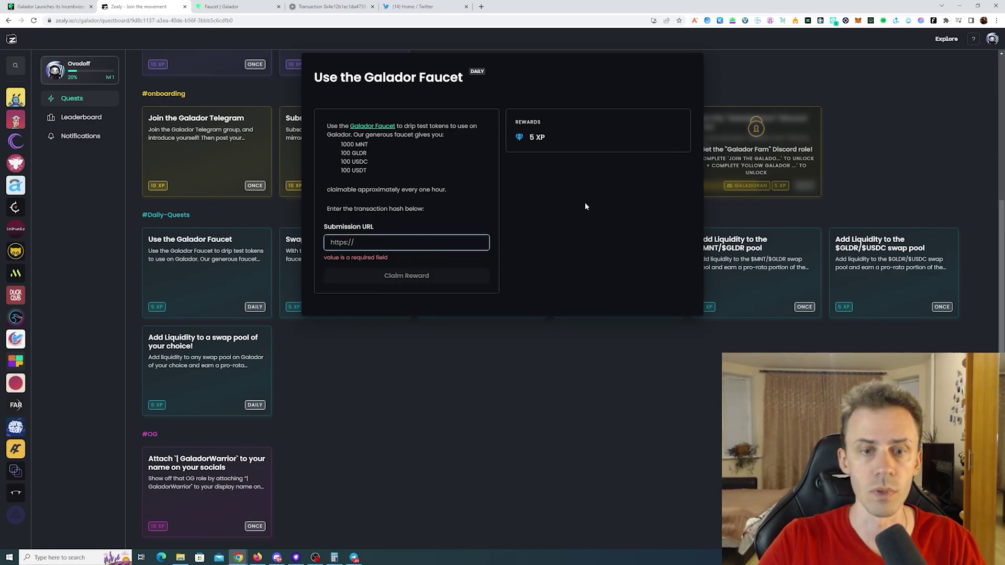
# - Paste the explorer transaction URL into the quest's Submission URL and submit it for review
pyautogui.click(330, 6)
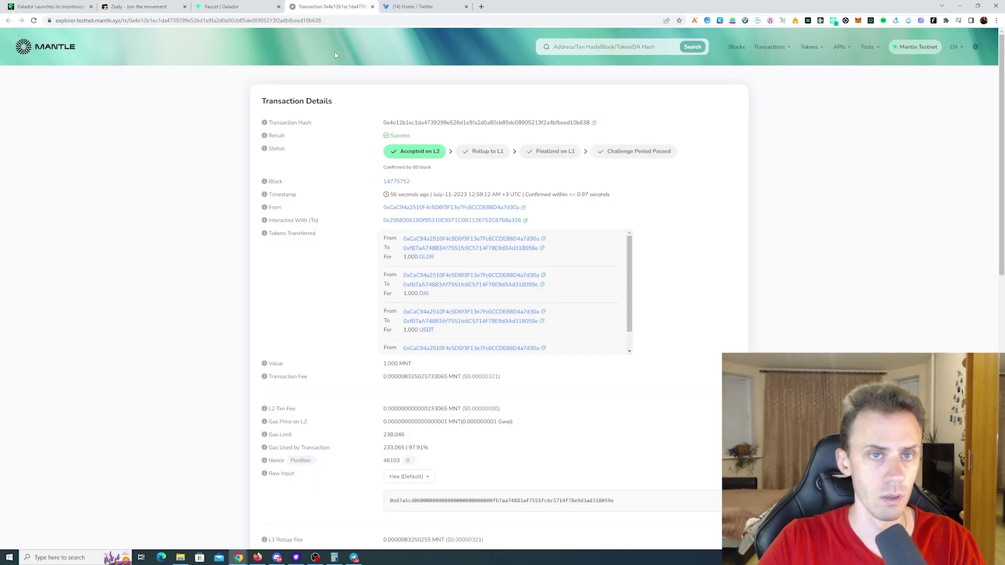
pyautogui.click(358, 21)
pyautogui.click(359, 21)
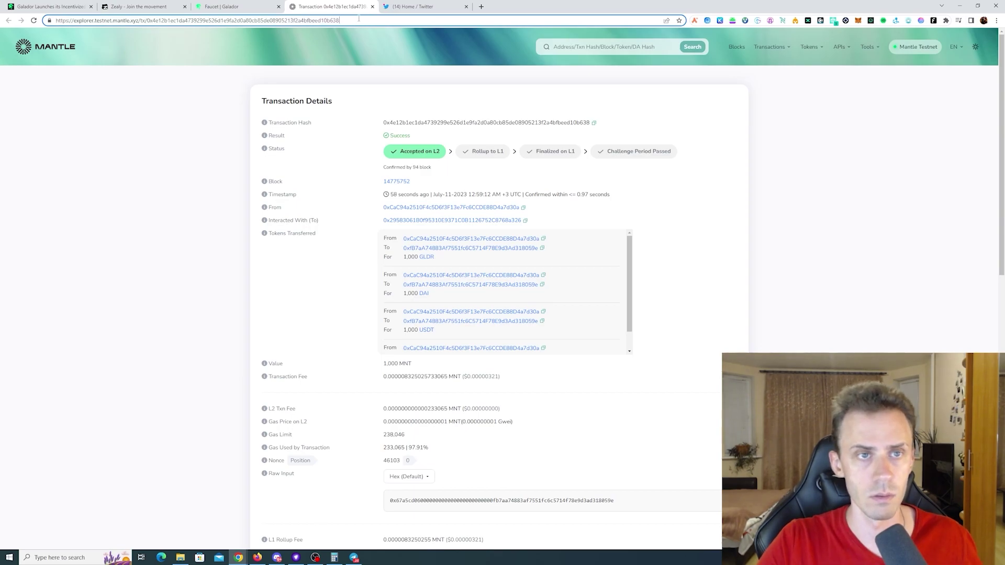
pyautogui.moveTo(359, 19); pyautogui.dragTo(29, 18)
pyautogui.click(138, 6)
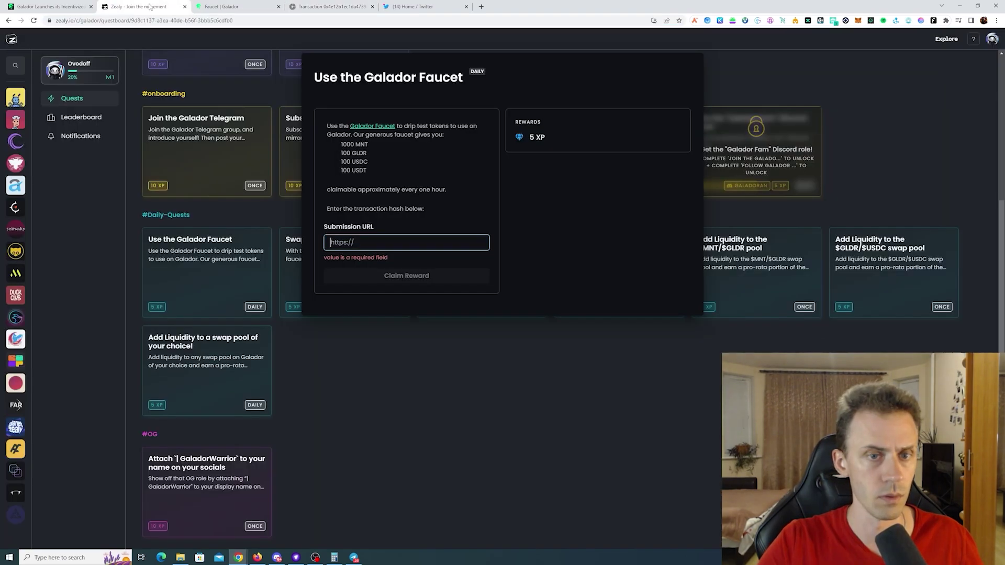
pyautogui.click(395, 244)
pyautogui.hotkey('ctrl', 'v')
pyautogui.click(404, 268)
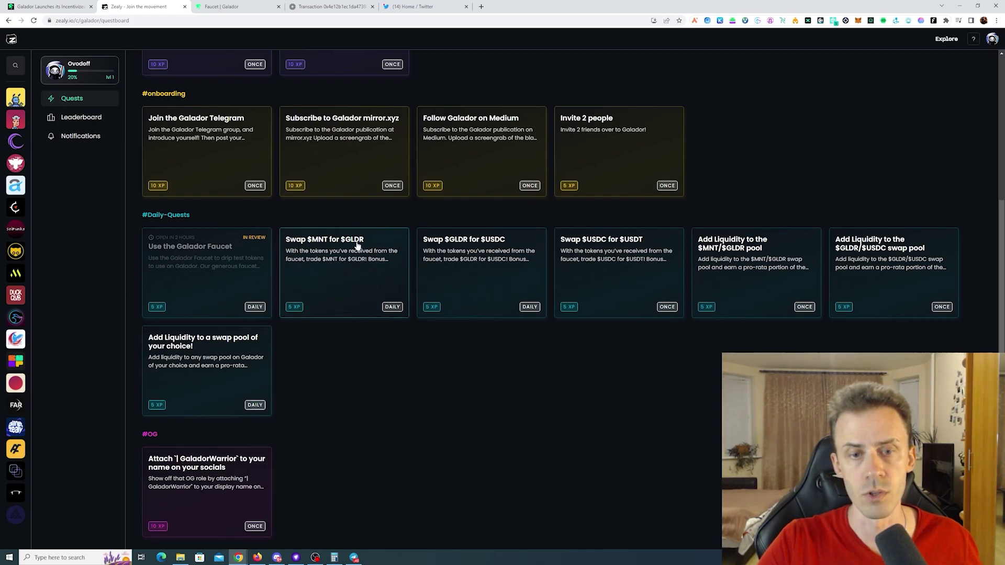
# - Check the swap token list, the wallet's token balances and the daily swap quests
pyautogui.click(238, 6)
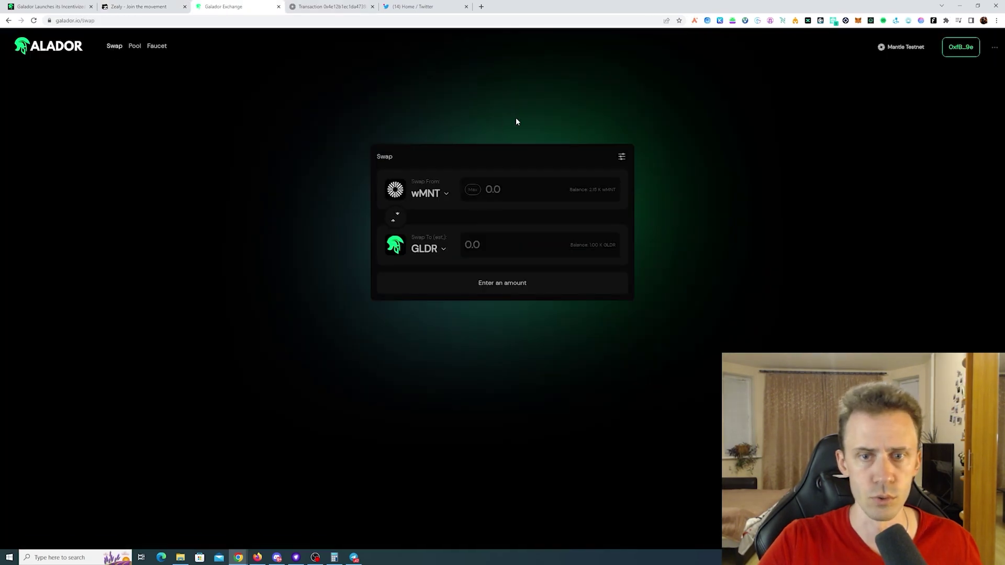
pyautogui.click(448, 197)
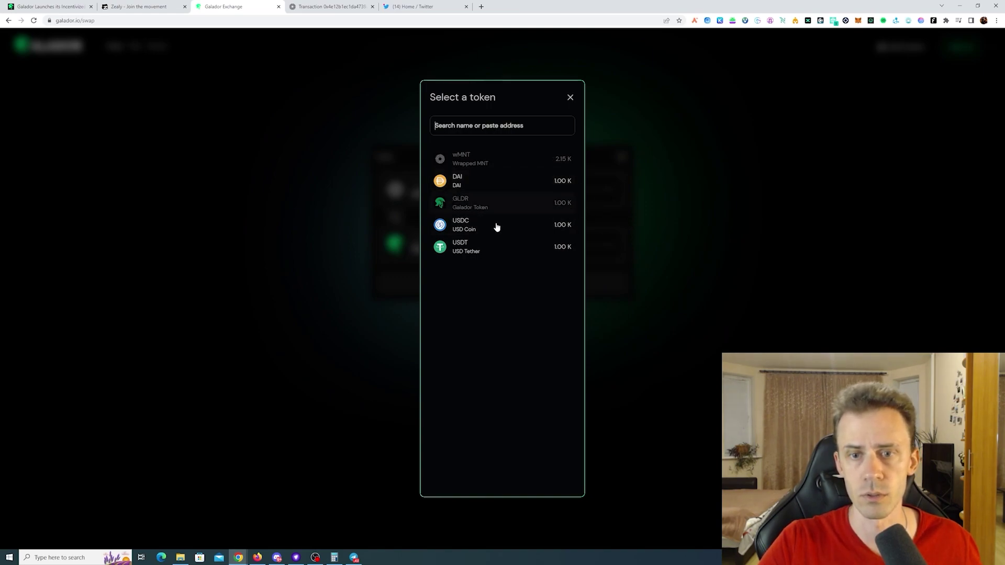
pyautogui.click(807, 87)
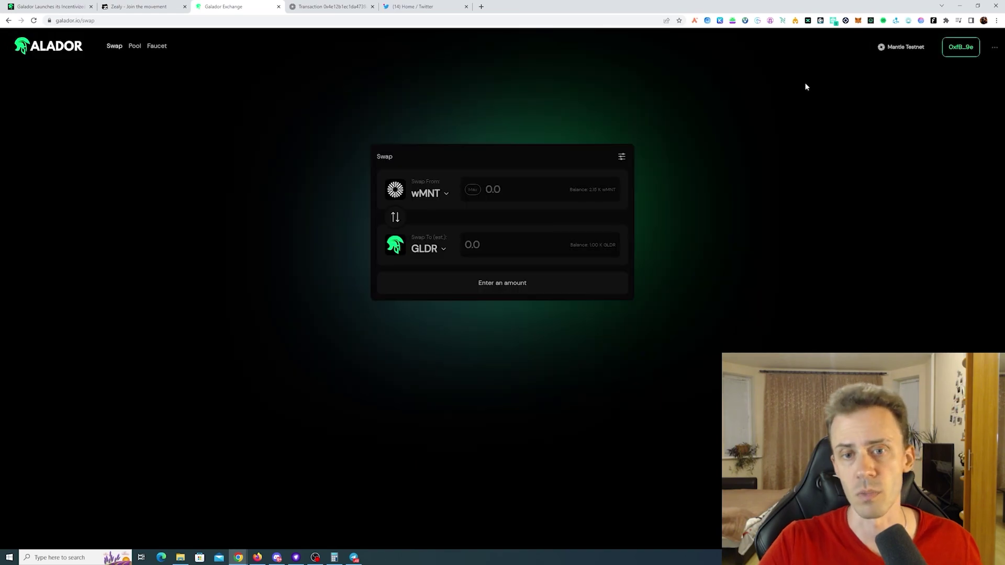
pyautogui.hotkey('alt', 'shift', 'm')
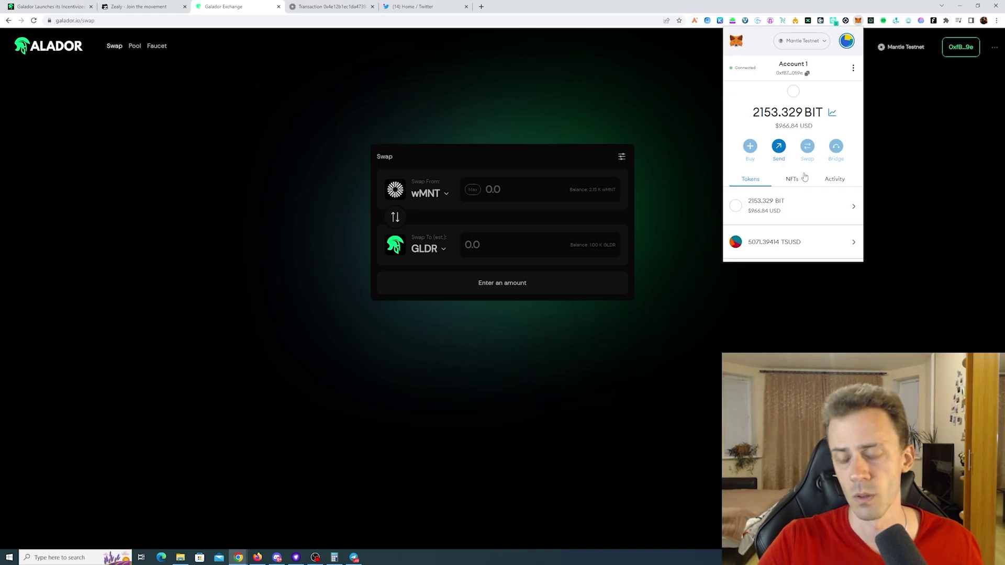
pyautogui.scroll(-2, 804, 177)
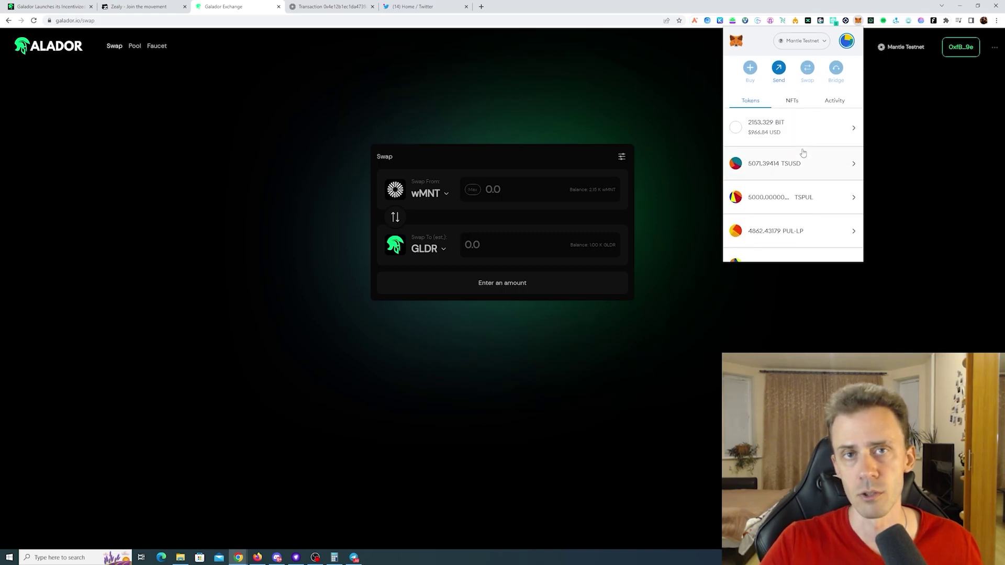
pyautogui.click(139, 6)
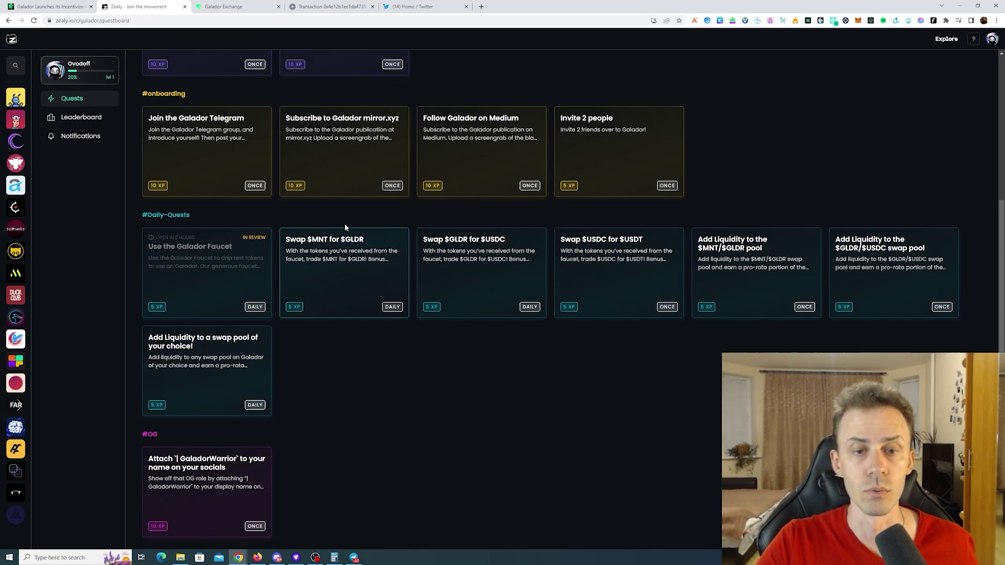
pyautogui.click(231, 6)
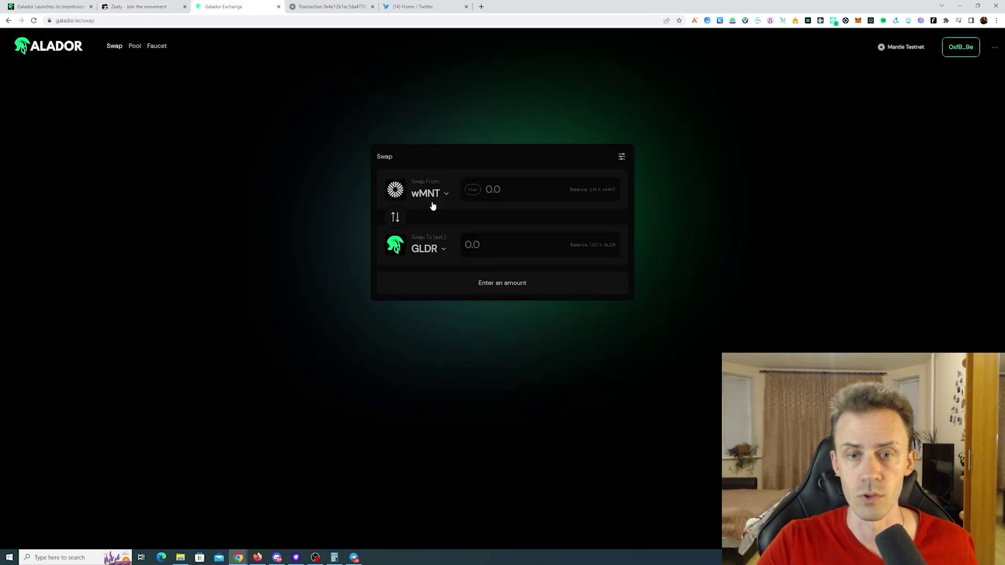
# - Swap 100 wMNT for GLDR with slippage set to 5%, confirming in MetaMask
pyautogui.click(503, 190)
pyautogui.write('100')
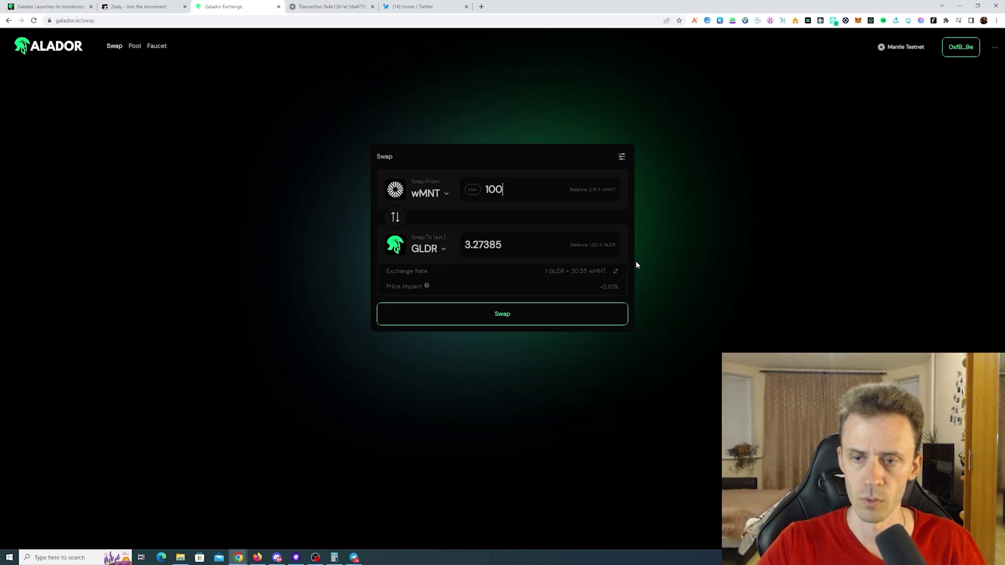
pyautogui.click(622, 156)
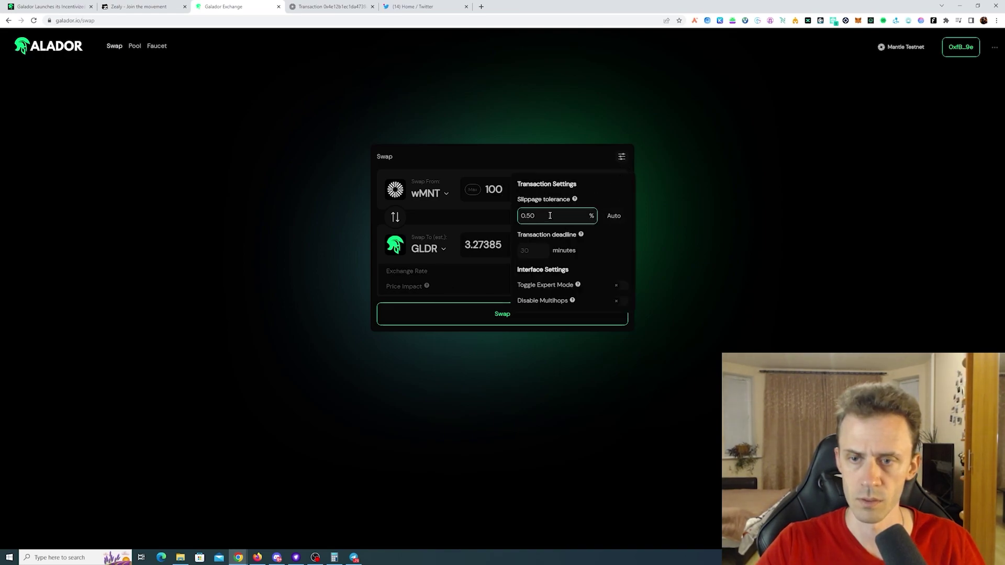
pyautogui.doubleClick(560, 215)
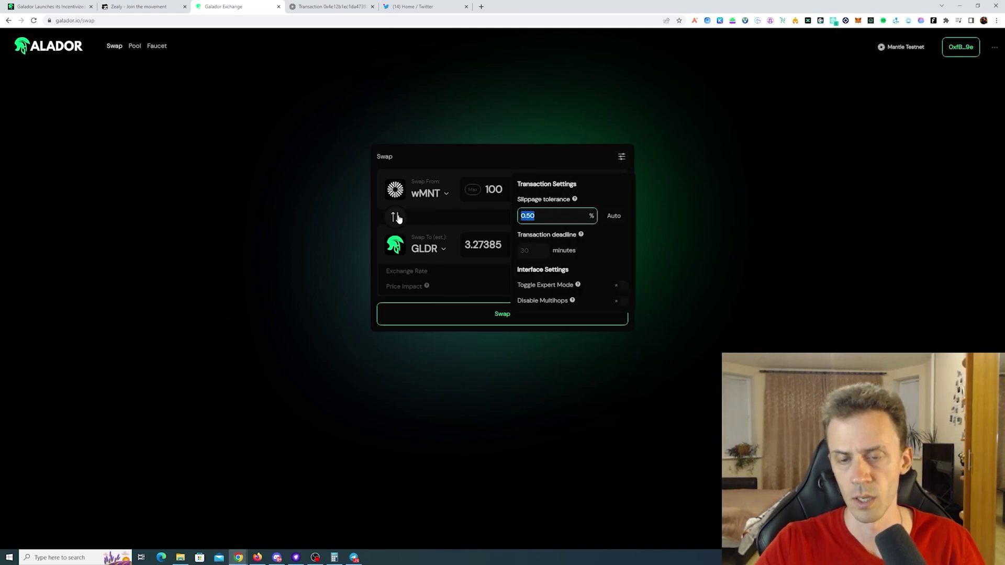
pyautogui.write('5.')
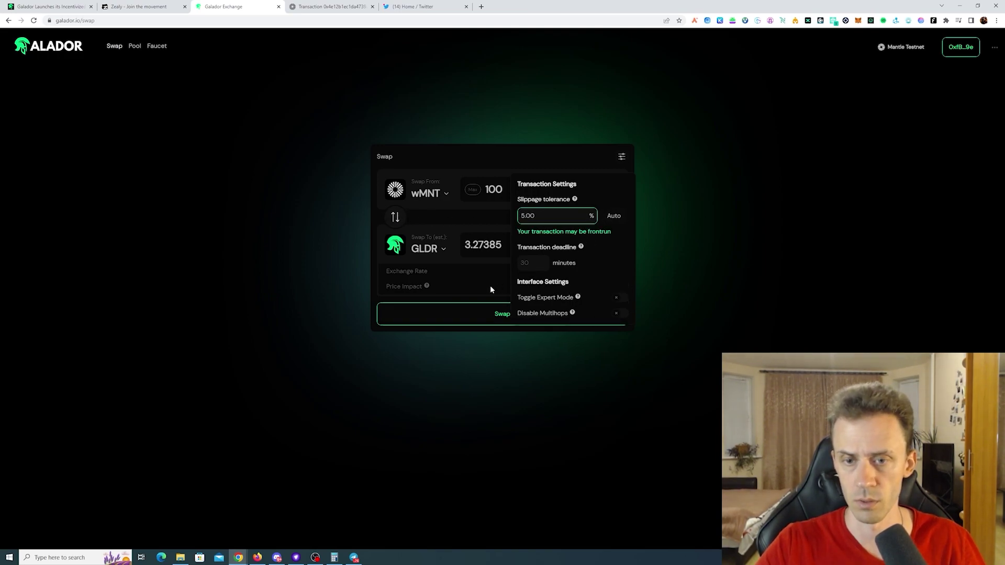
pyautogui.click(492, 299)
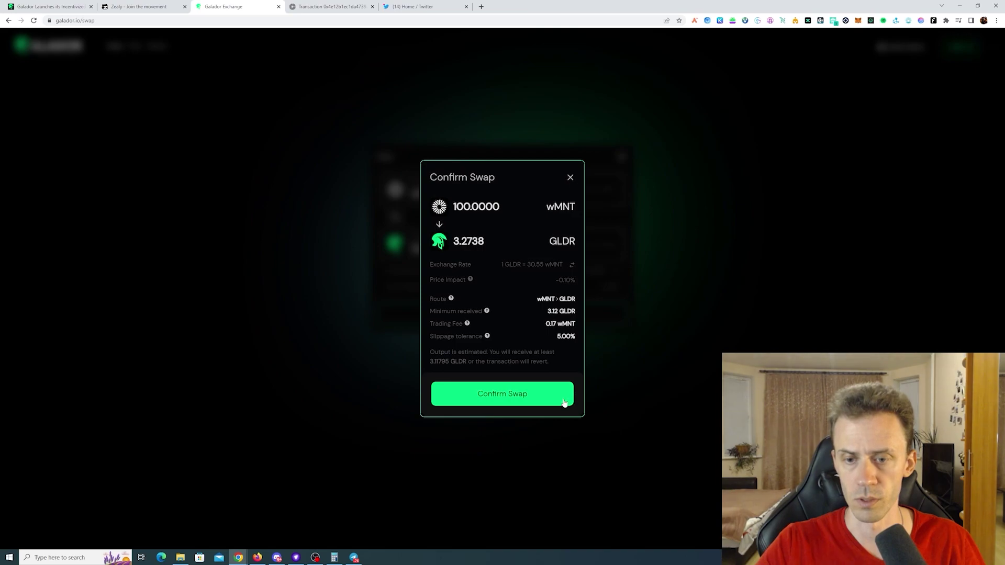
pyautogui.click(520, 396)
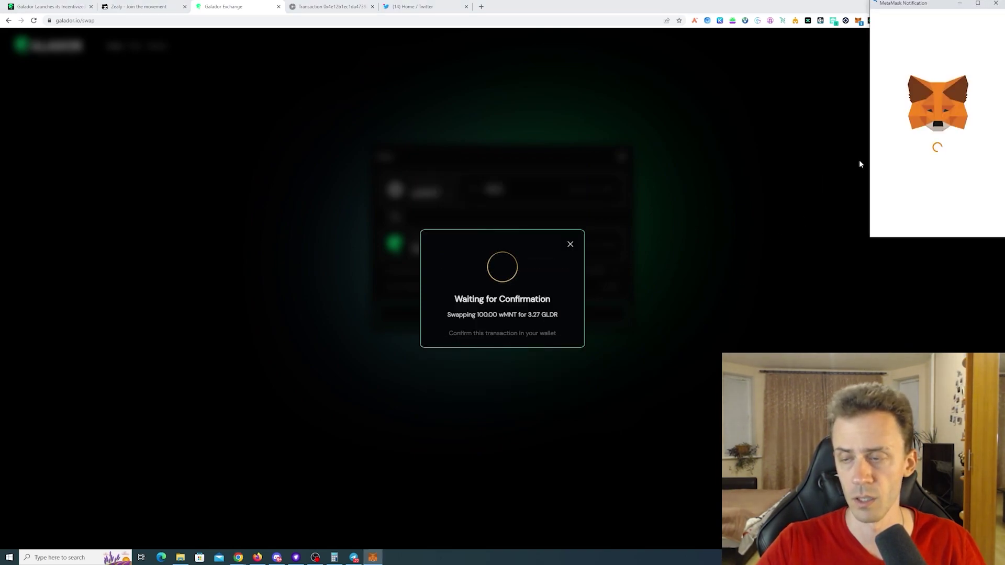
pyautogui.scroll(-1, 965, 220)
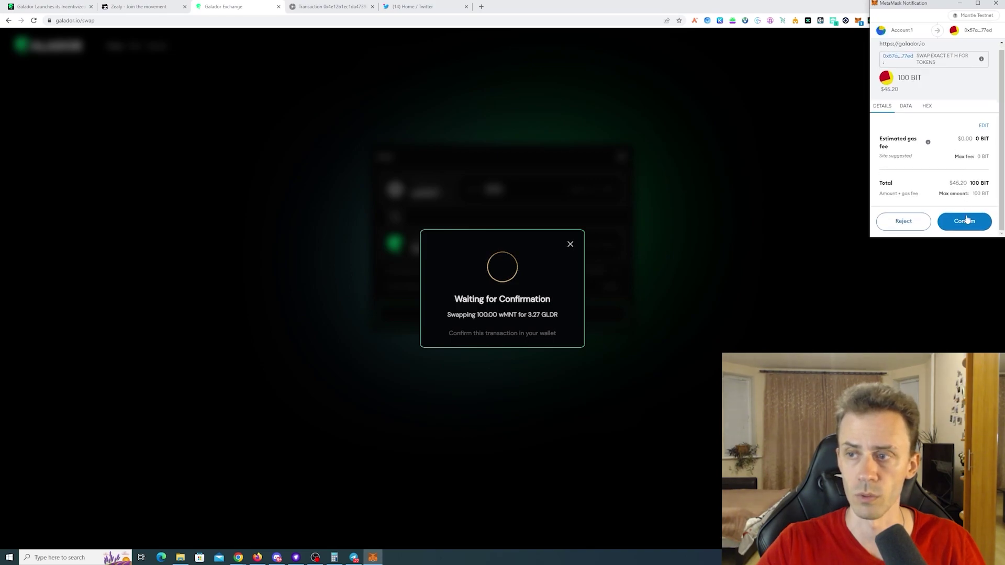
pyautogui.click(969, 222)
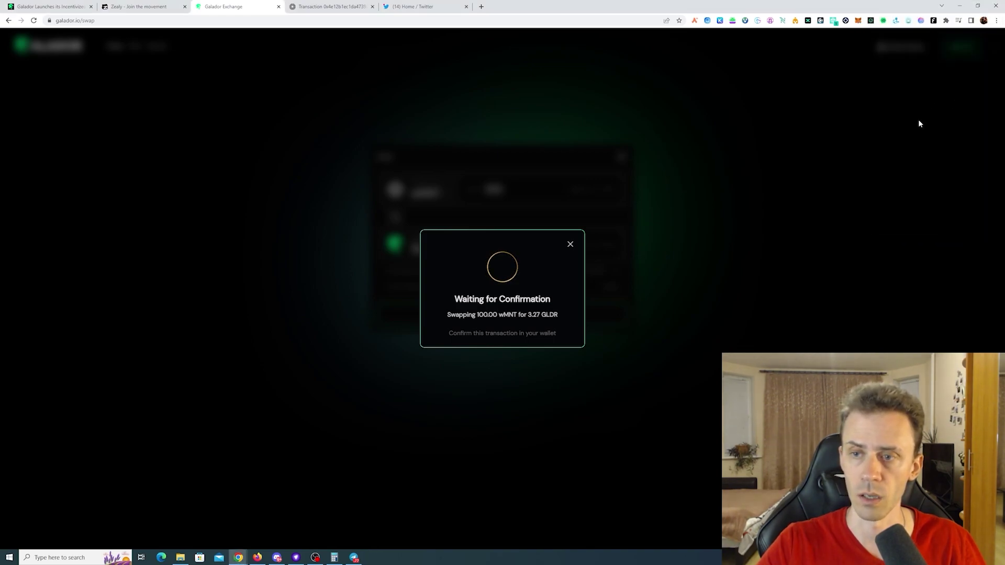
# - Submit the wMNT-to-GLDR swap's explorer URL to the Swap $MNT for $GLDR quest
pyautogui.click(570, 257)
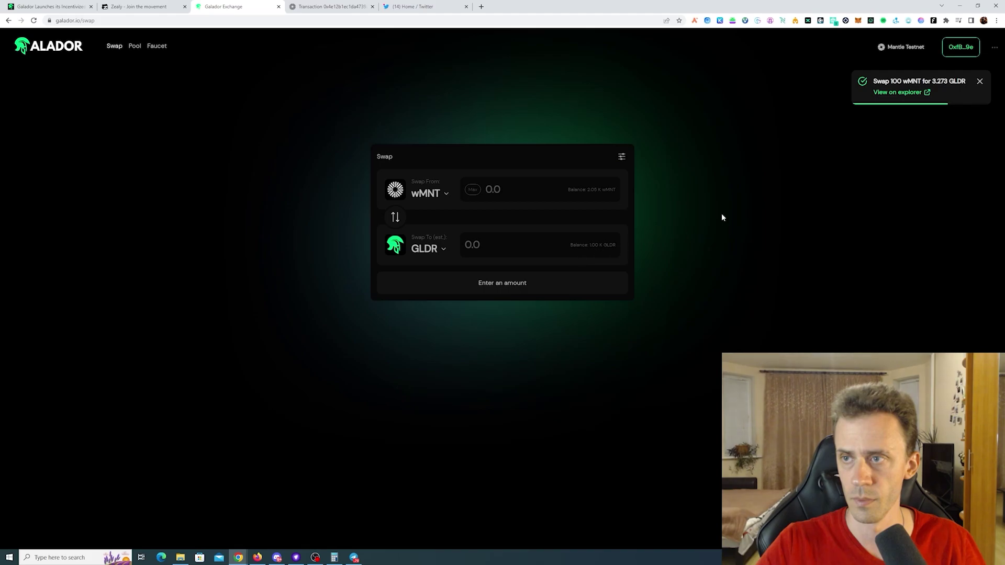
pyautogui.click(921, 95)
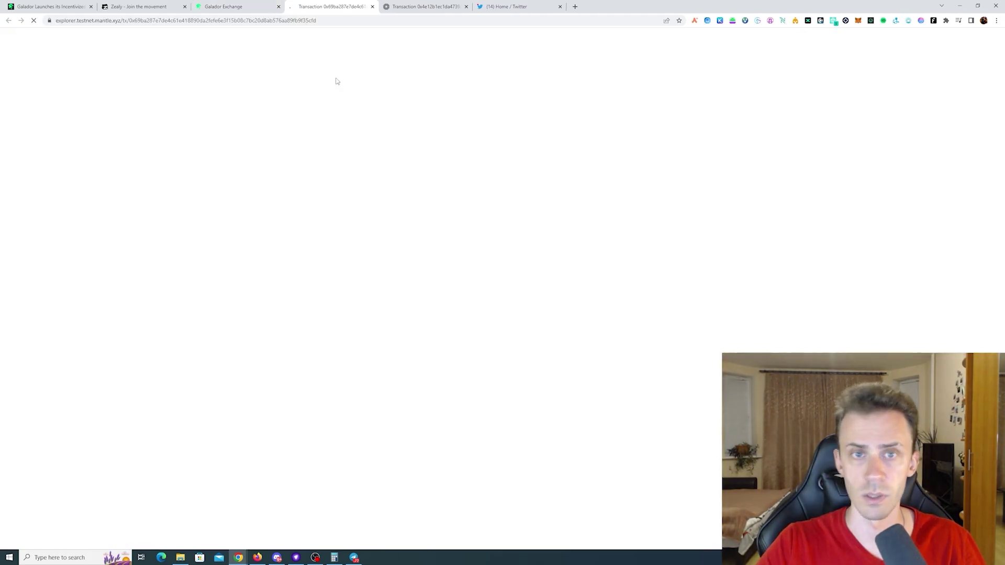
pyautogui.click(336, 20)
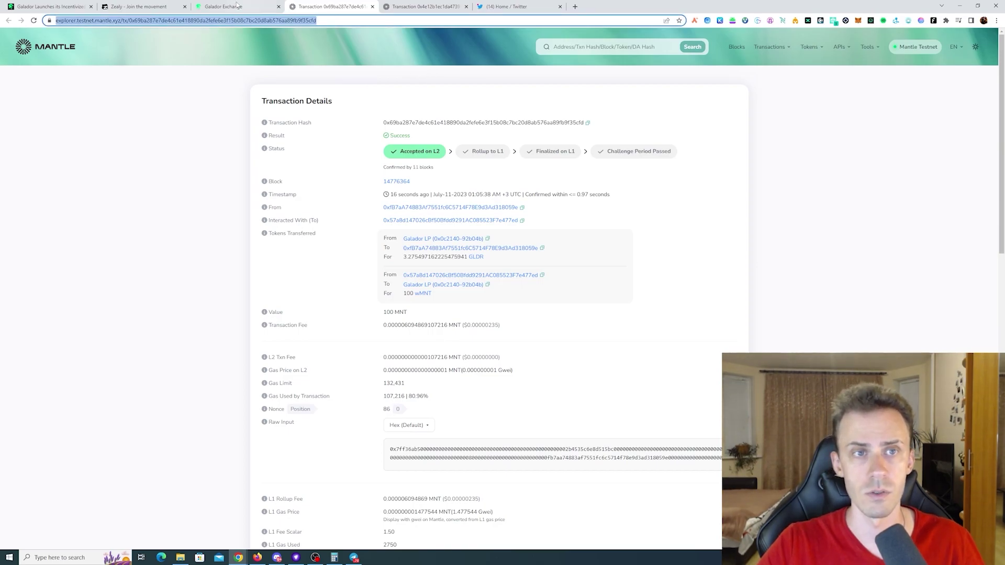
pyautogui.click(141, 6)
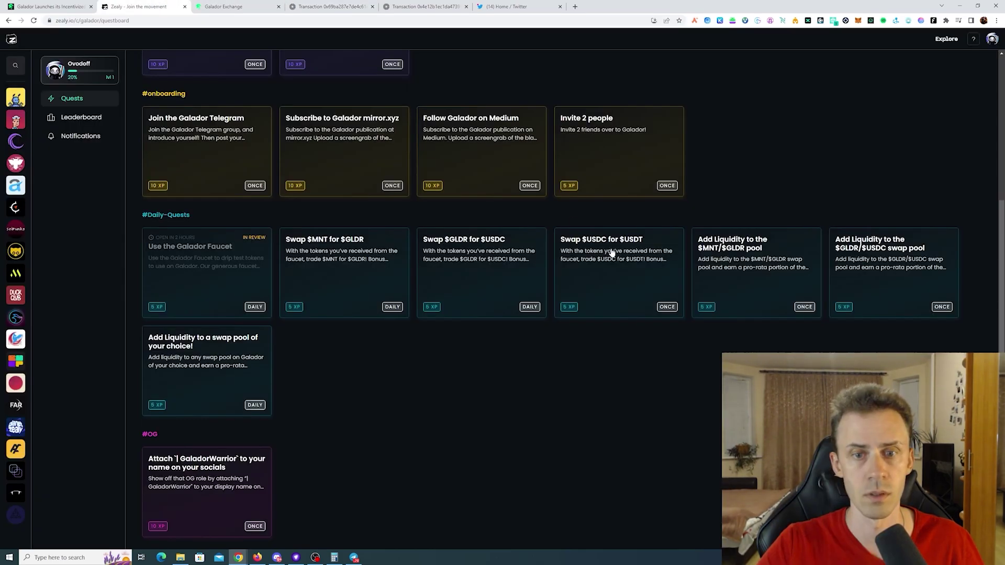
pyautogui.click(372, 269)
pyautogui.click(400, 183)
pyautogui.hotkey('ctrl', 'v')
pyautogui.click(460, 202)
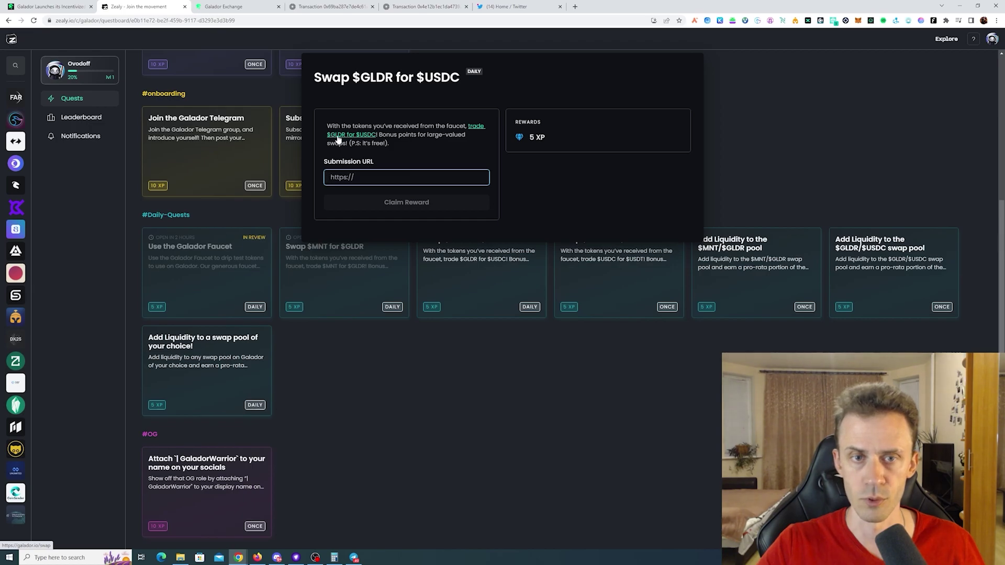
# - Set up a 200 GLDR to USDC swap and approve a Max GLDR spending cap
pyautogui.hotkey('ctrl', 'Tab')
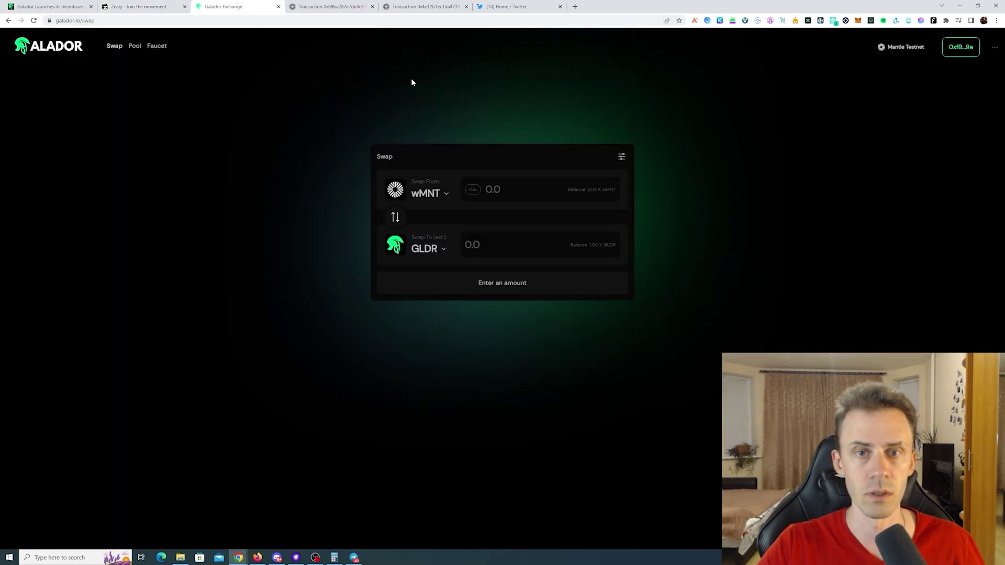
pyautogui.click(395, 218)
pyautogui.click(451, 250)
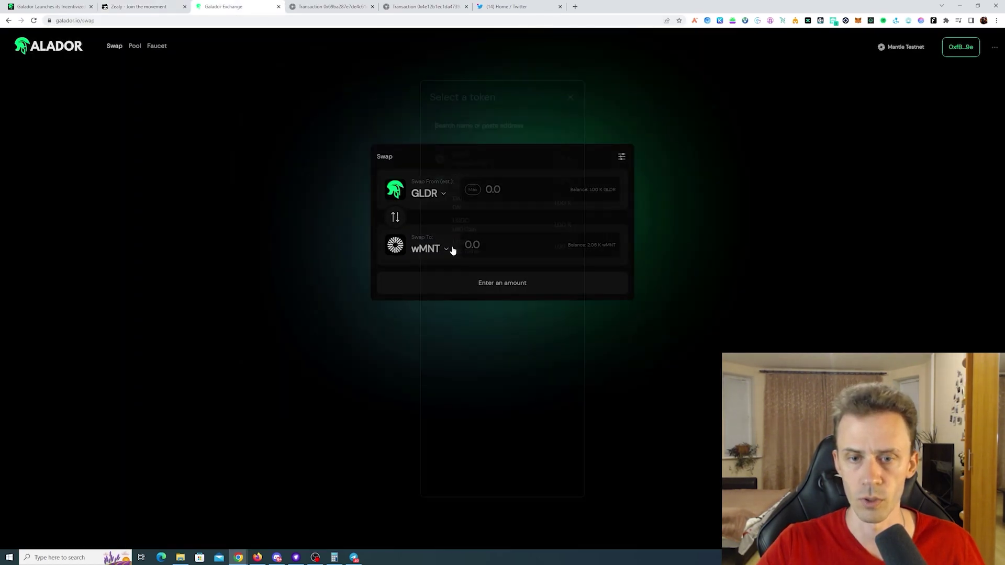
pyautogui.click(493, 225)
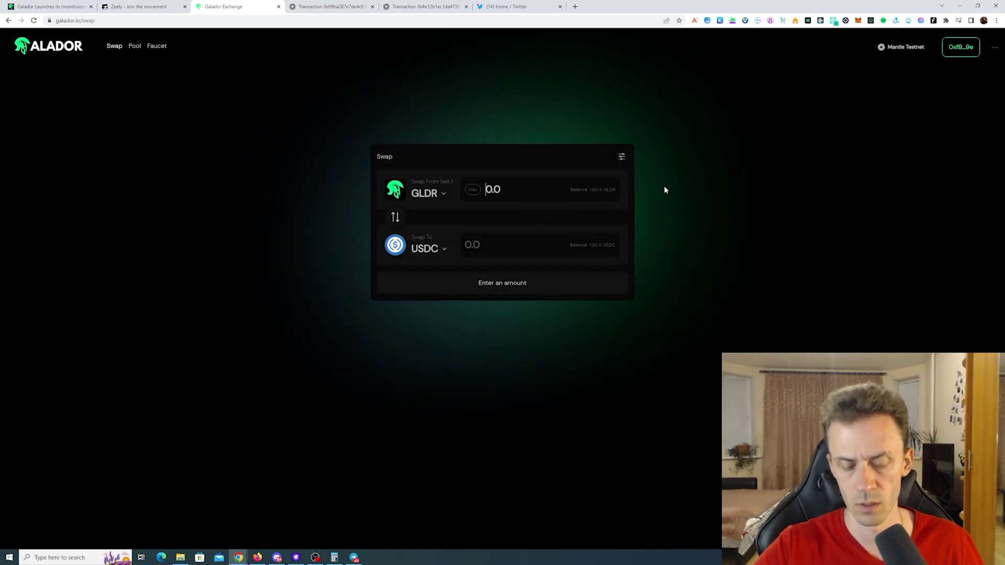
pyautogui.write('200')
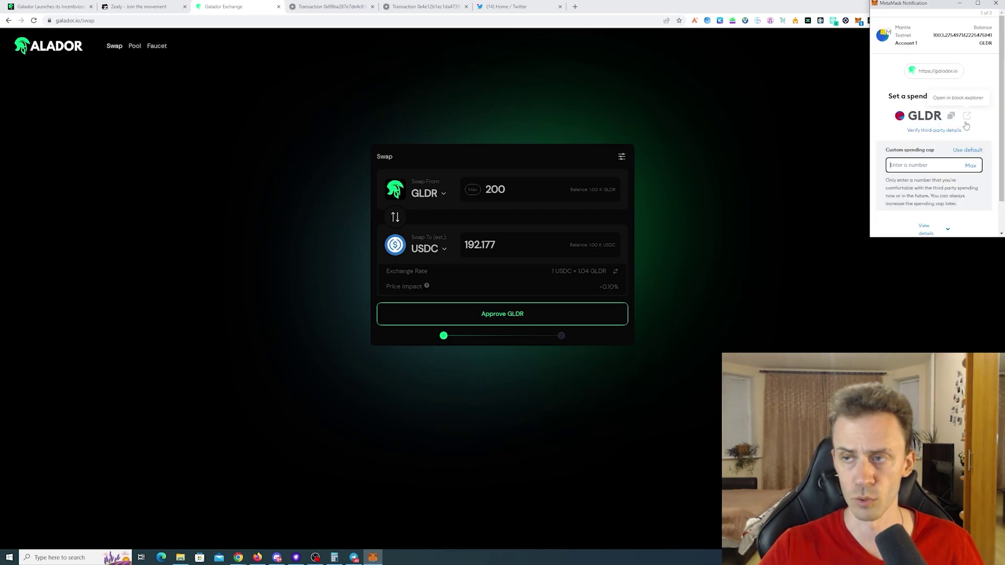
pyautogui.click(971, 165)
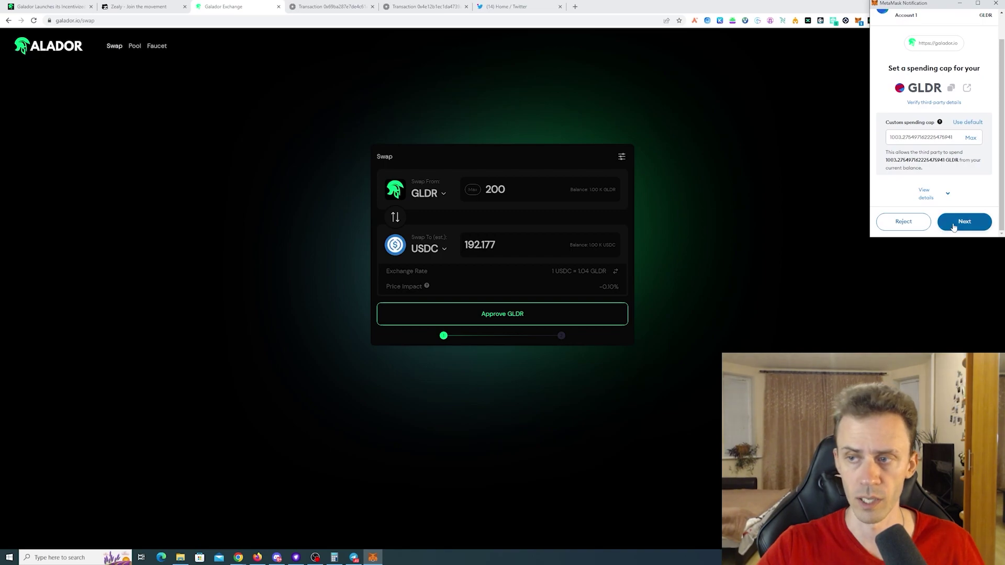
pyautogui.click(953, 228)
pyautogui.click(963, 227)
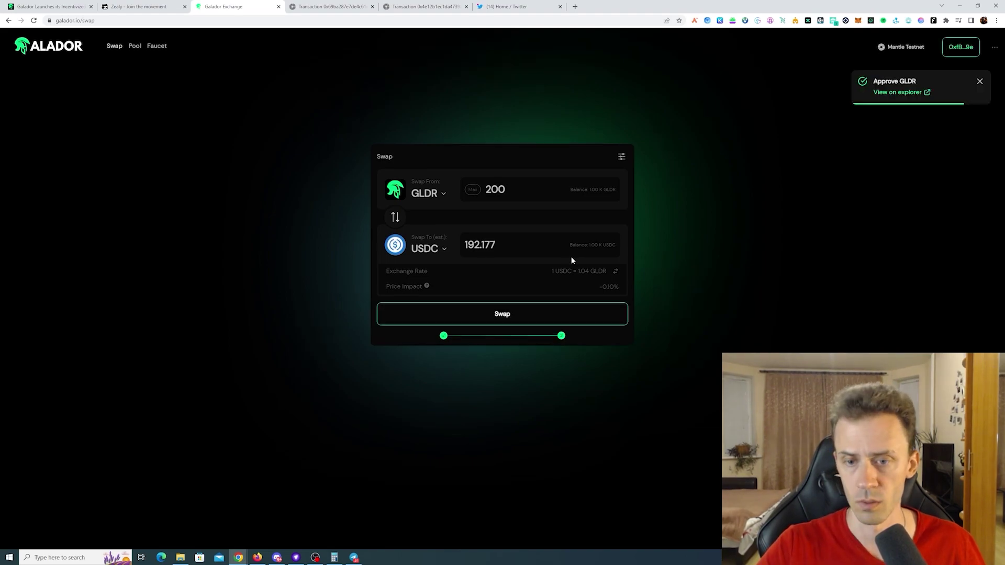
# - Confirm the 200 GLDR for about 192 USDC swap and view it on the explorer
pyautogui.click(528, 324)
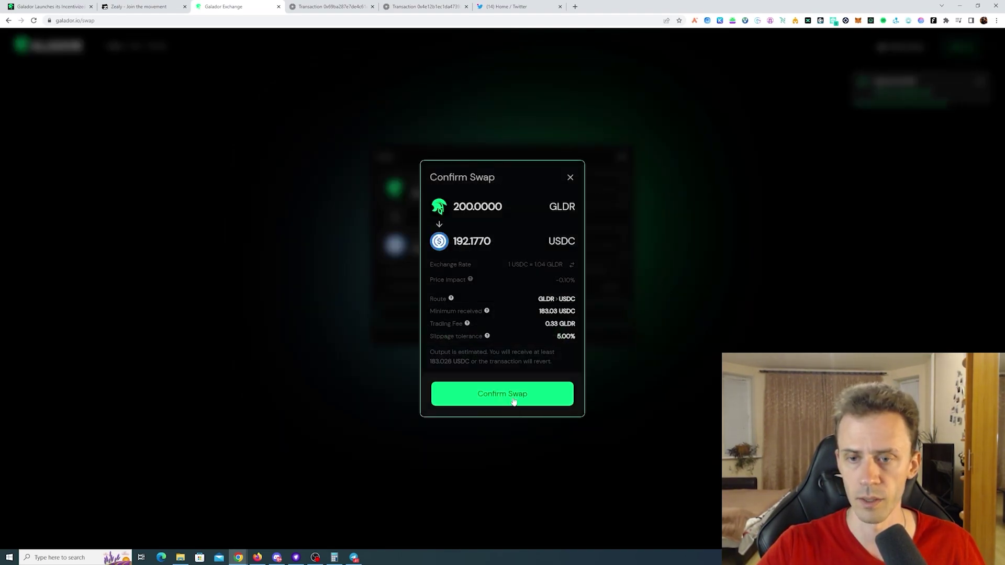
pyautogui.click(514, 401)
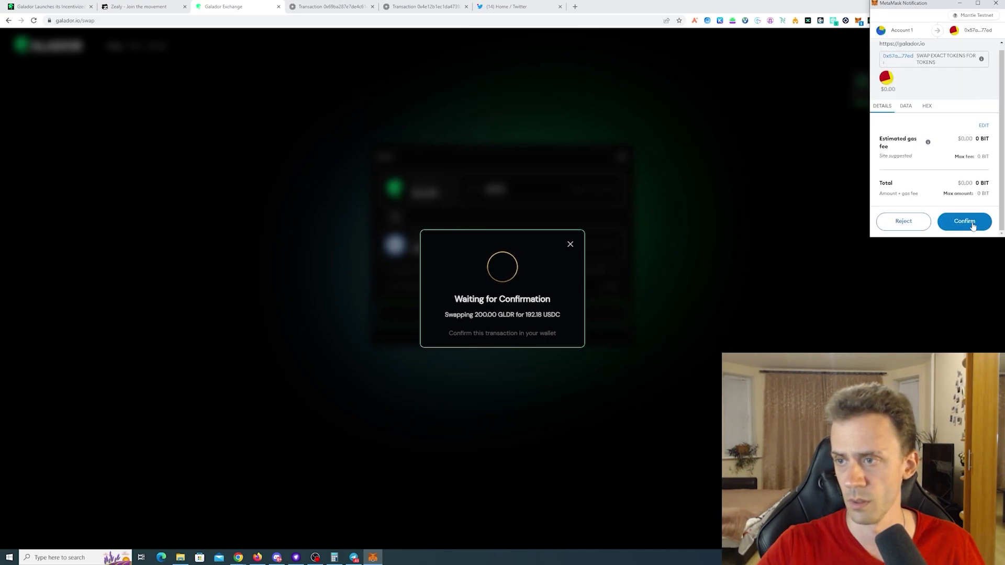
pyautogui.click(964, 226)
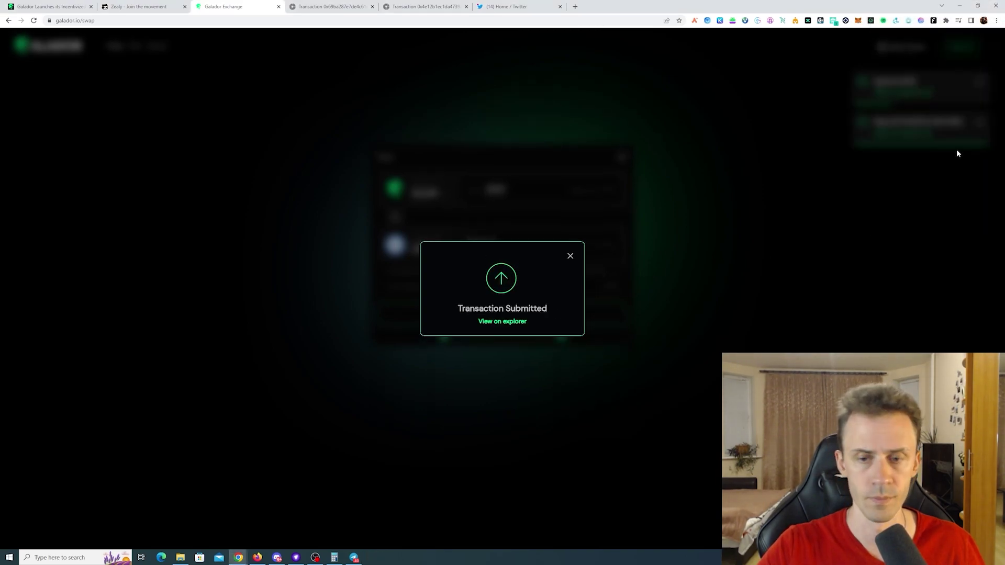
pyautogui.click(570, 257)
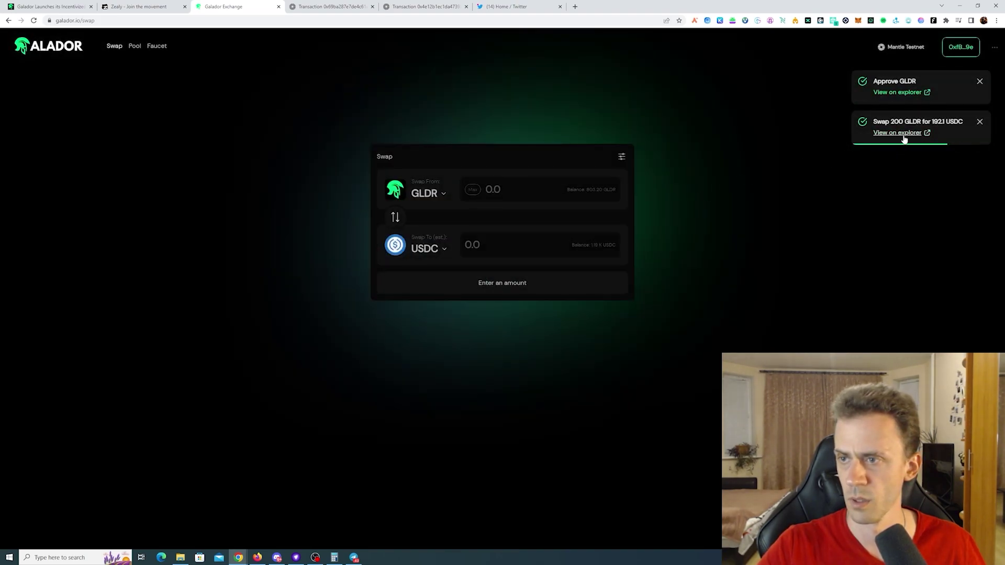
pyautogui.click(899, 93)
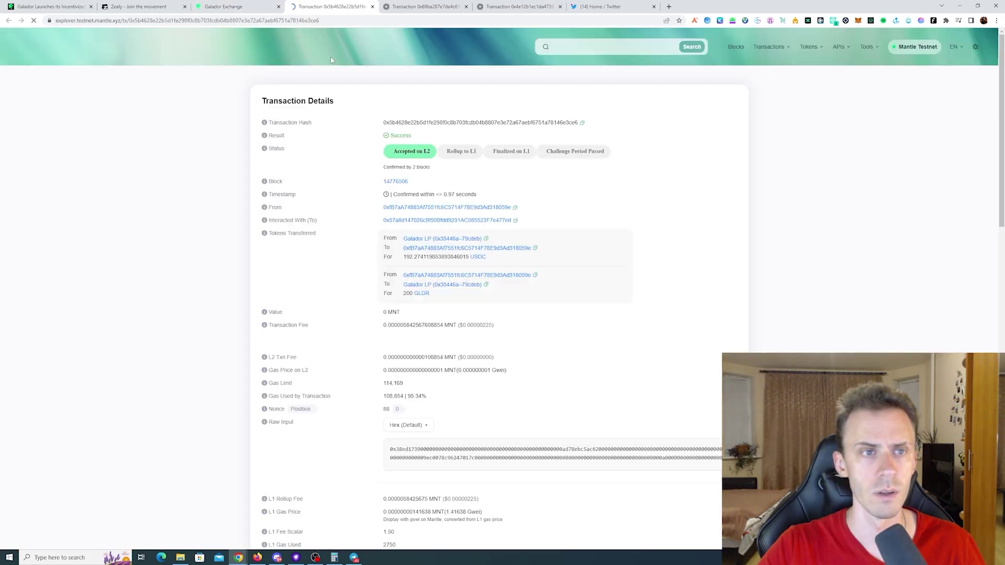
# - Submit the GLDR-to-USDC swap's explorer link for review and view the USDC-for-USDT quest
pyautogui.click(357, 21)
pyautogui.hotkey('ctrl', 'c')
pyautogui.click(168, 7)
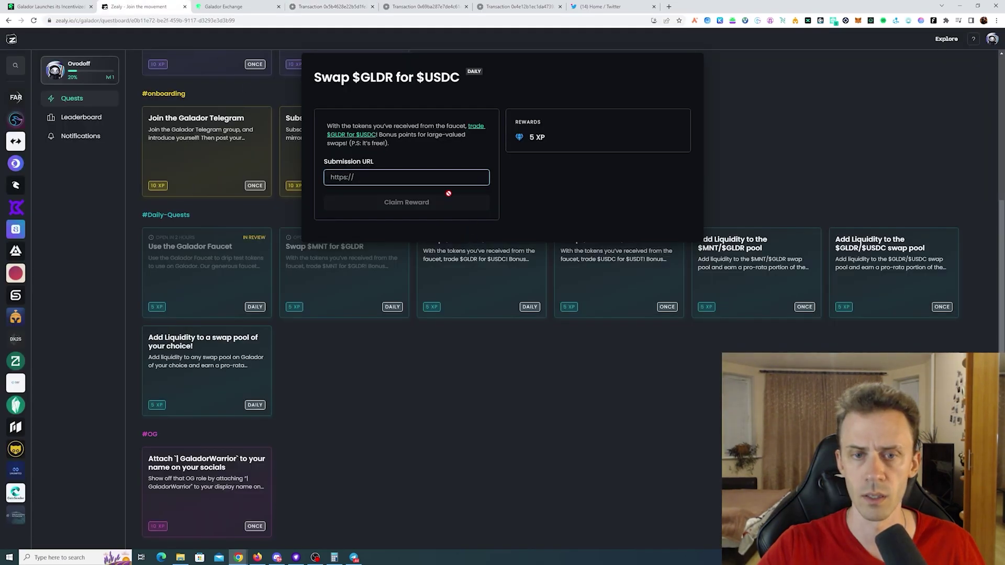
pyautogui.click(420, 178)
pyautogui.hotkey('ctrl', 'v')
pyautogui.click(377, 205)
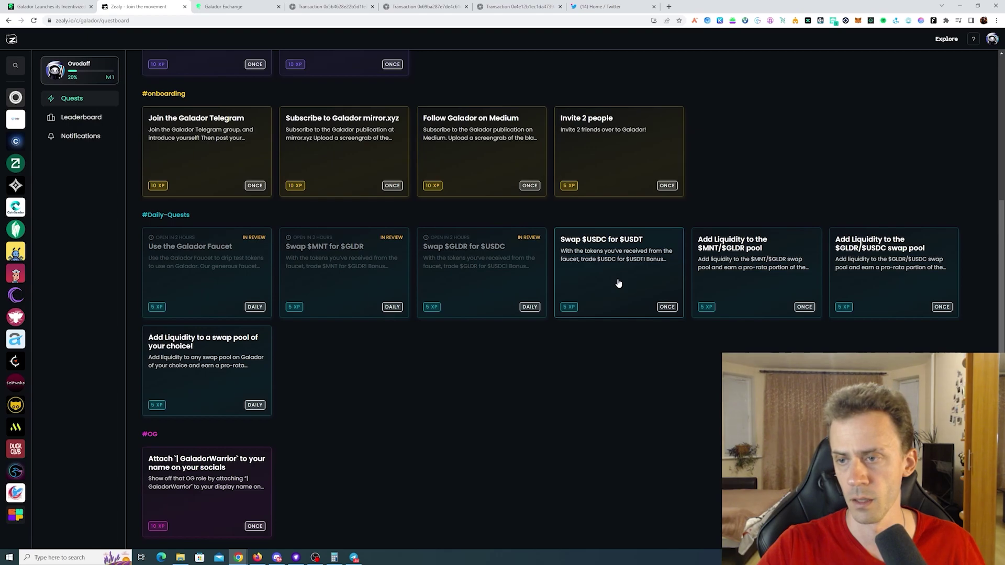
pyautogui.click(618, 283)
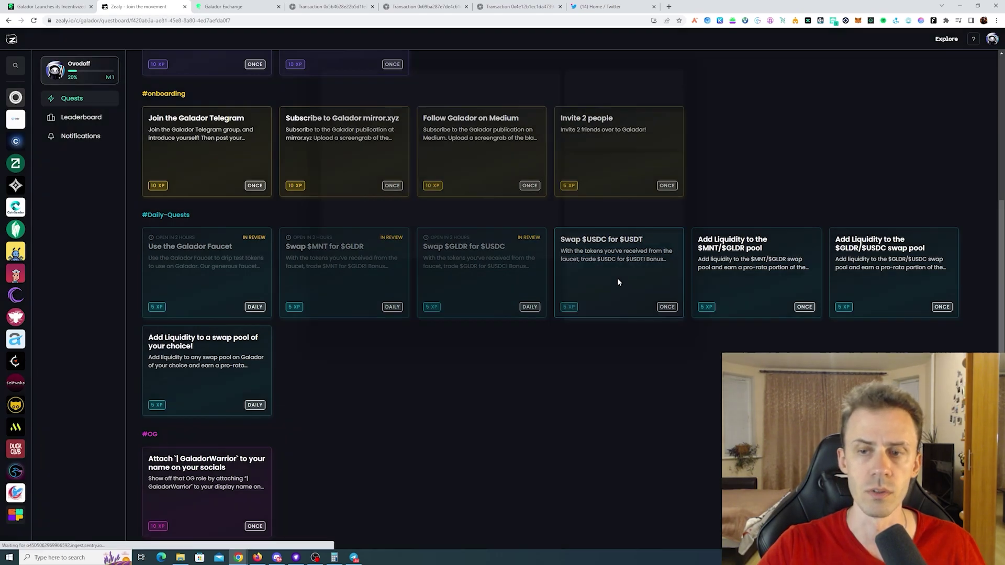
pyautogui.click(269, 10)
# - Set up a 300 USDC to USDT swap and approve a Max USDC spending cap
pyautogui.click(396, 216)
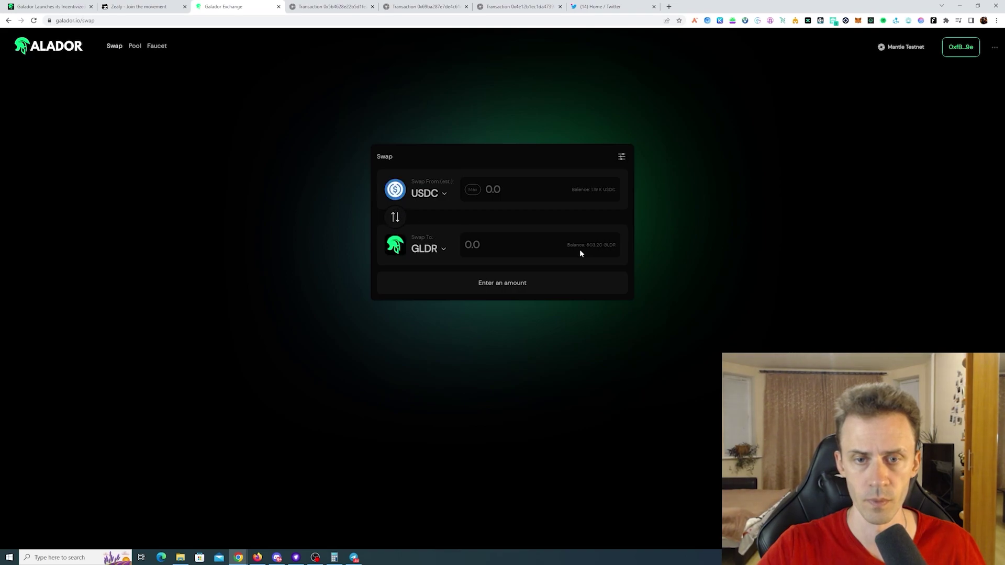
pyautogui.click(443, 250)
pyautogui.click(507, 228)
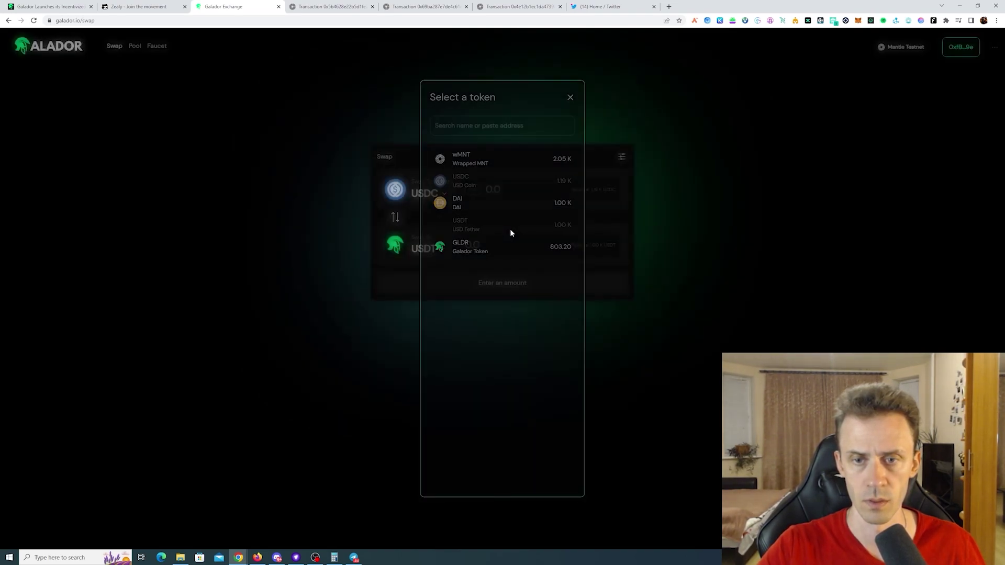
pyautogui.write('300')
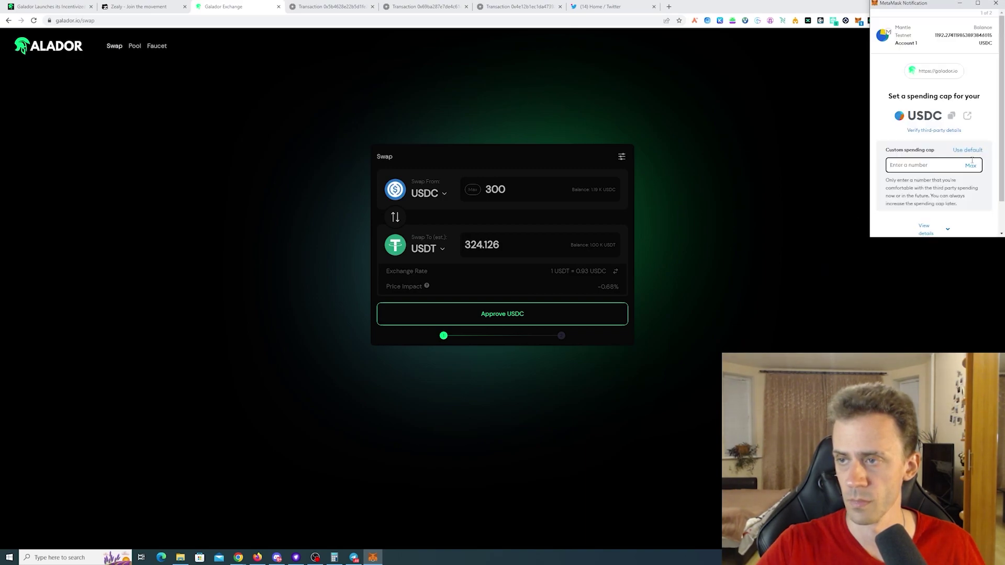
pyautogui.click(971, 165)
pyautogui.scroll(-2, 942, 188)
pyautogui.click(945, 228)
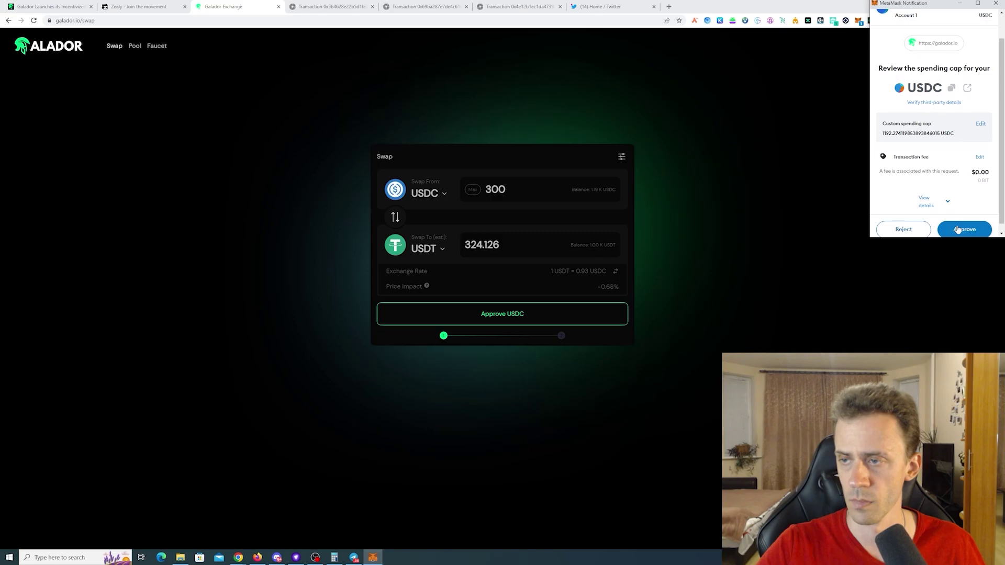
pyautogui.click(958, 229)
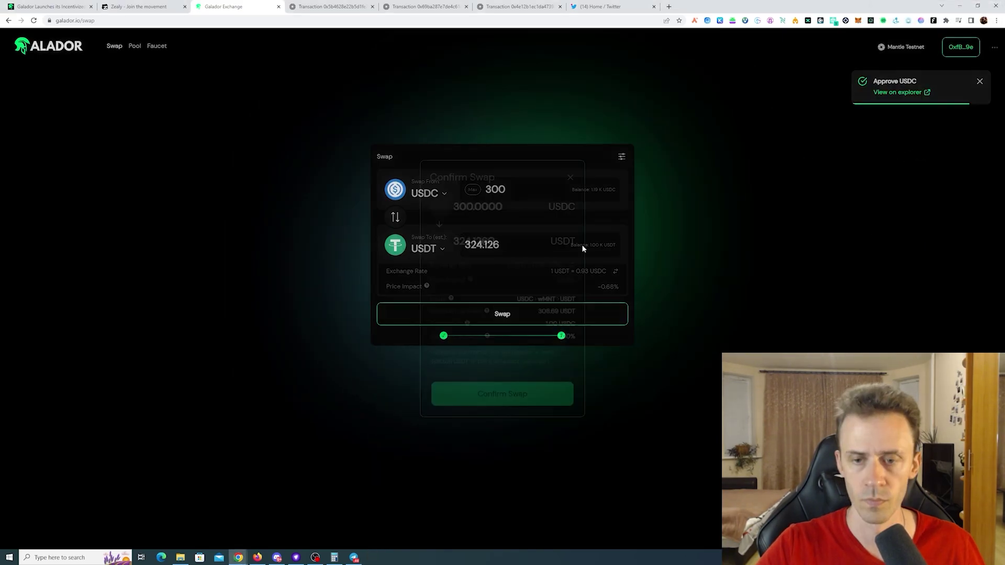
# - Confirm the 300 USDC for about 324 USDT swap and view it on the explorer
pyautogui.click(555, 315)
pyautogui.click(524, 397)
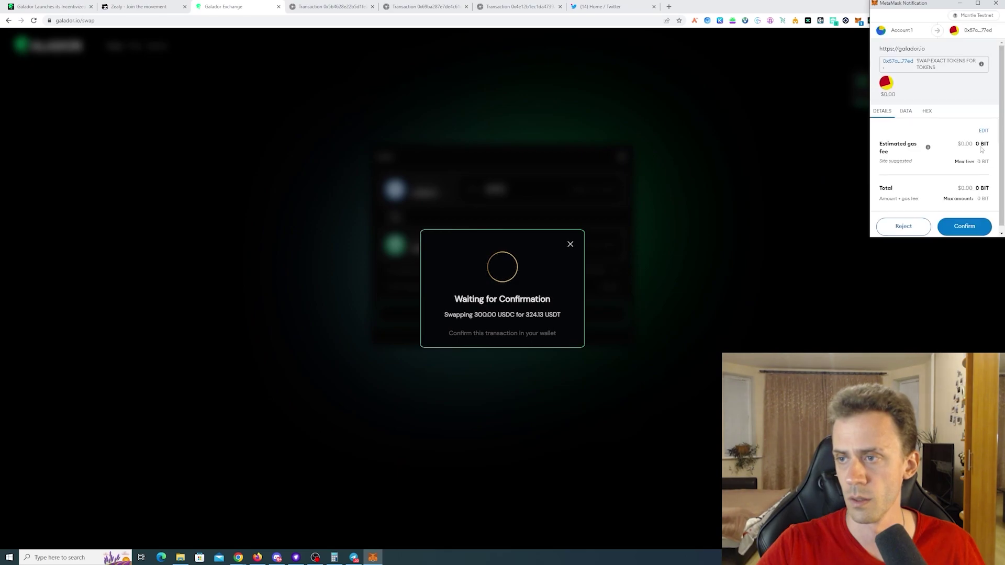
pyautogui.click(965, 226)
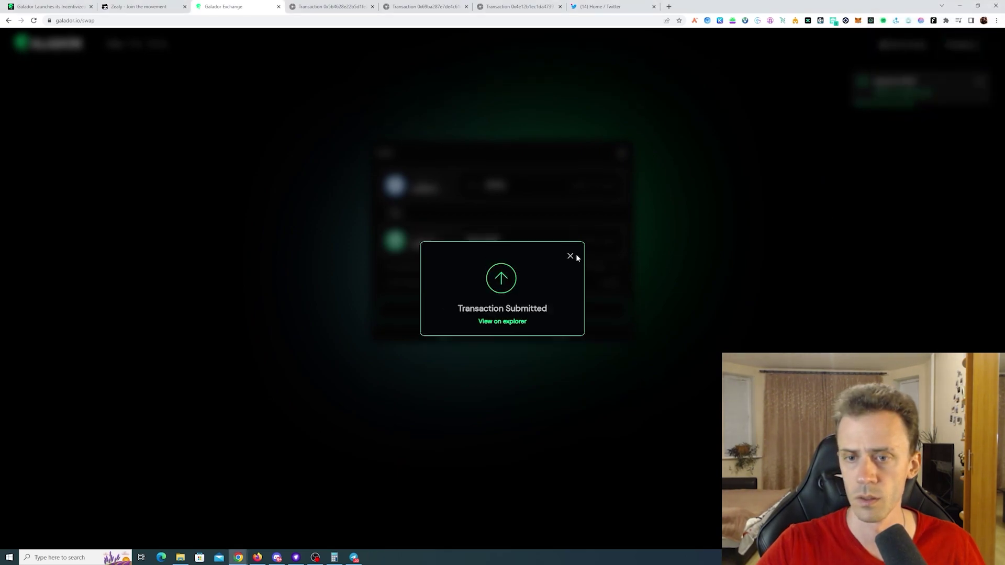
pyautogui.click(572, 256)
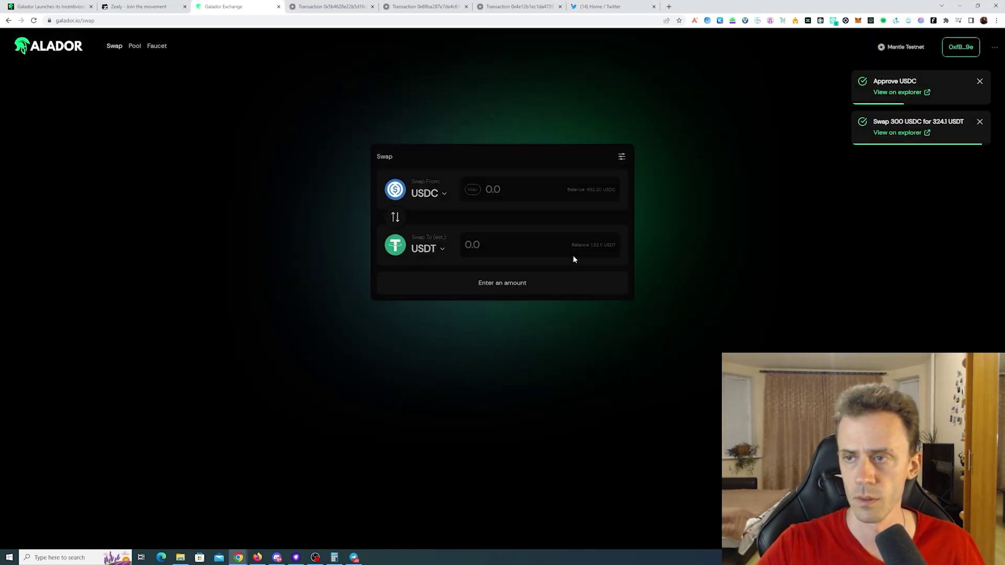
pyautogui.click(897, 132)
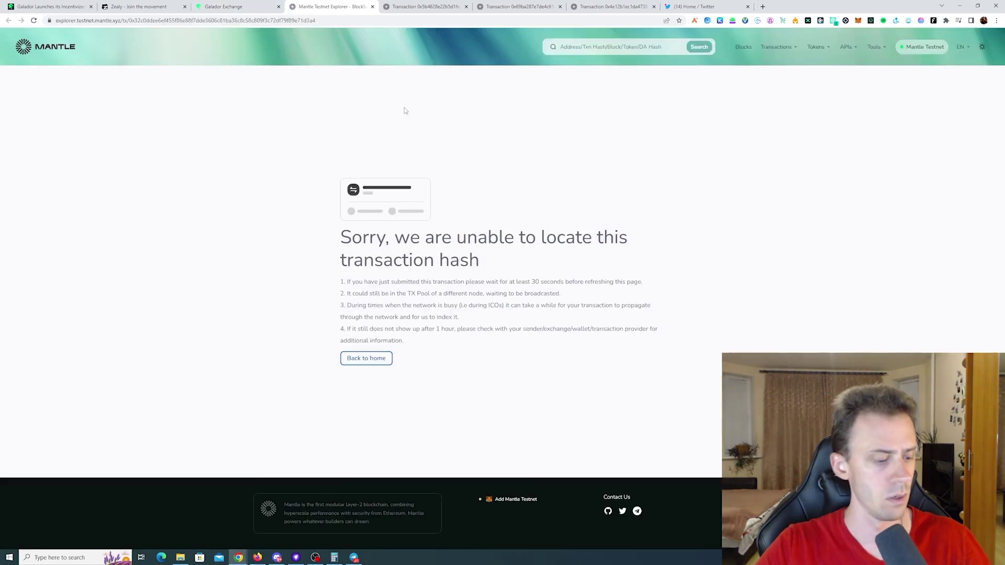
# - Submit the USDC-to-USDT swap's explorer URL to Zealy's Swap $USDC for $USDT quest and claim it
pyautogui.press('F5')
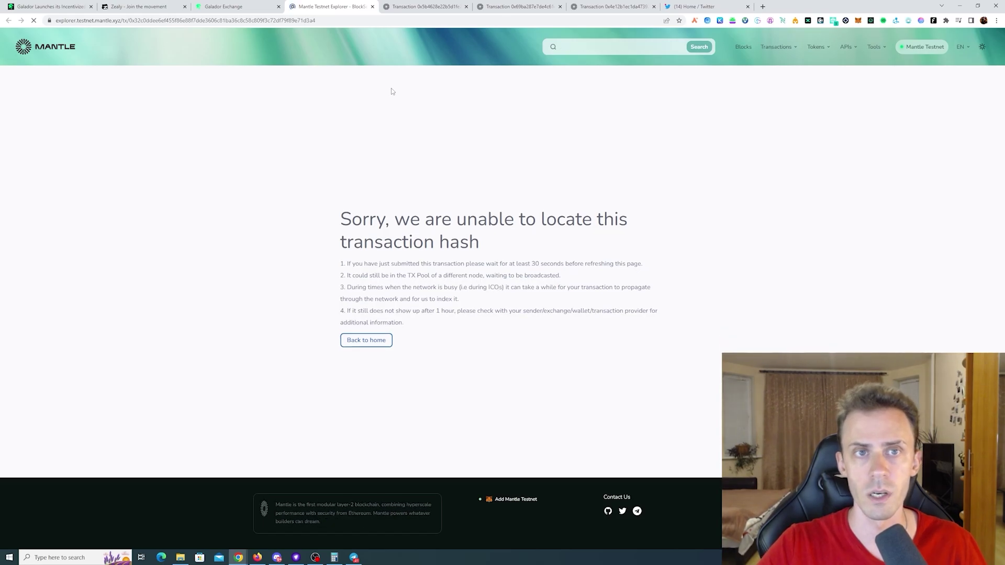
pyautogui.click(414, 20)
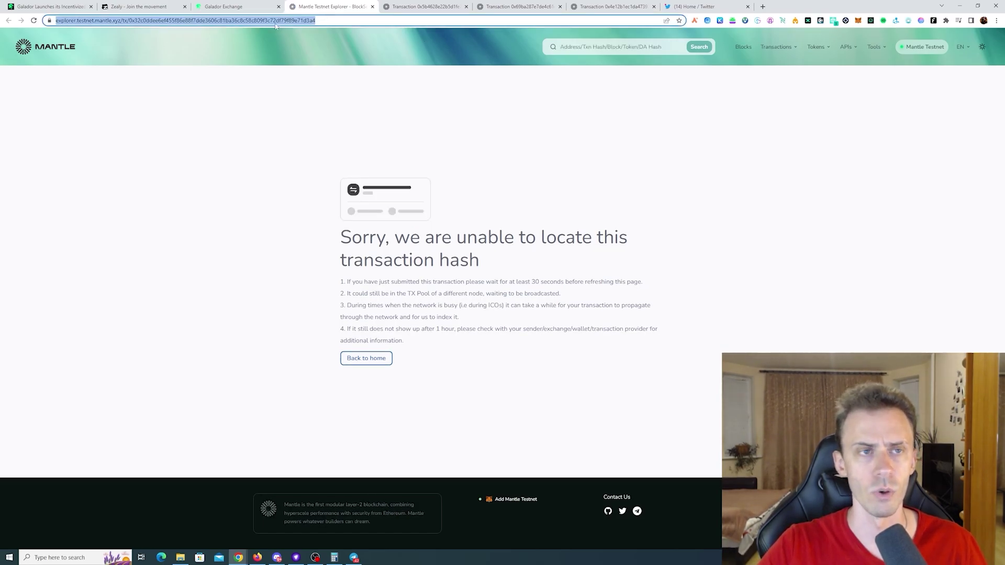
pyautogui.click(158, 6)
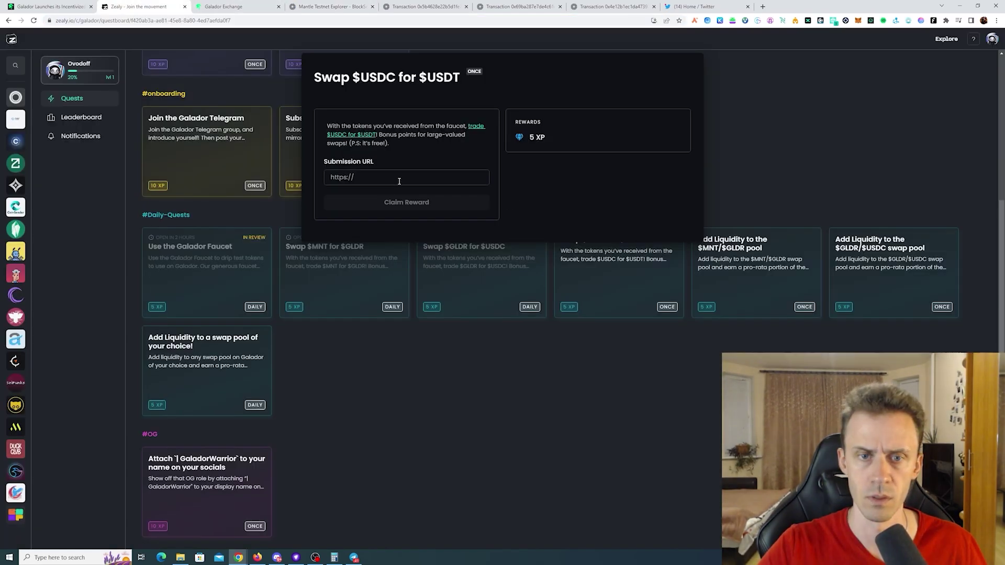
pyautogui.click(472, 178)
pyautogui.hotkey('ctrl', 'v')
pyautogui.click(407, 202)
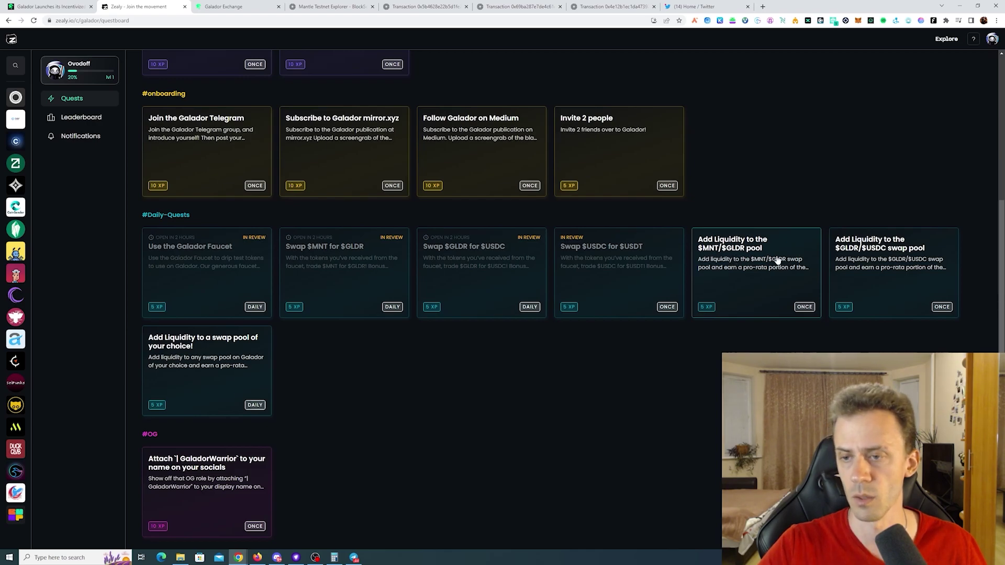
pyautogui.hotkey('ctrl', 'Tab')
# - Add liquidity of 500 wMNT and 16.4184 GLDR and sign it in the wallet
pyautogui.click(136, 47)
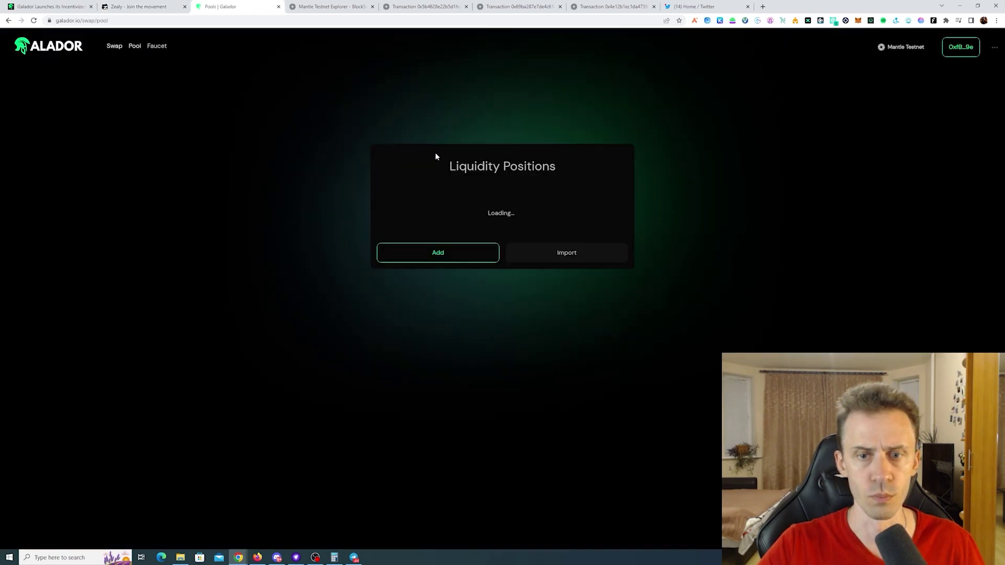
pyautogui.click(518, 314)
pyautogui.scroll(-1, 518, 313)
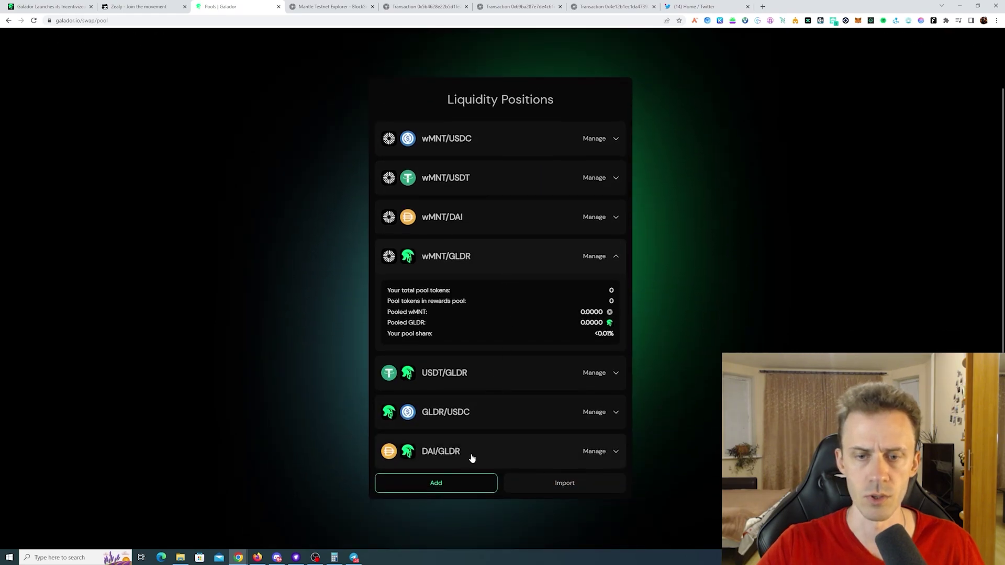
pyautogui.click(457, 489)
pyautogui.click(523, 190)
pyautogui.write('500')
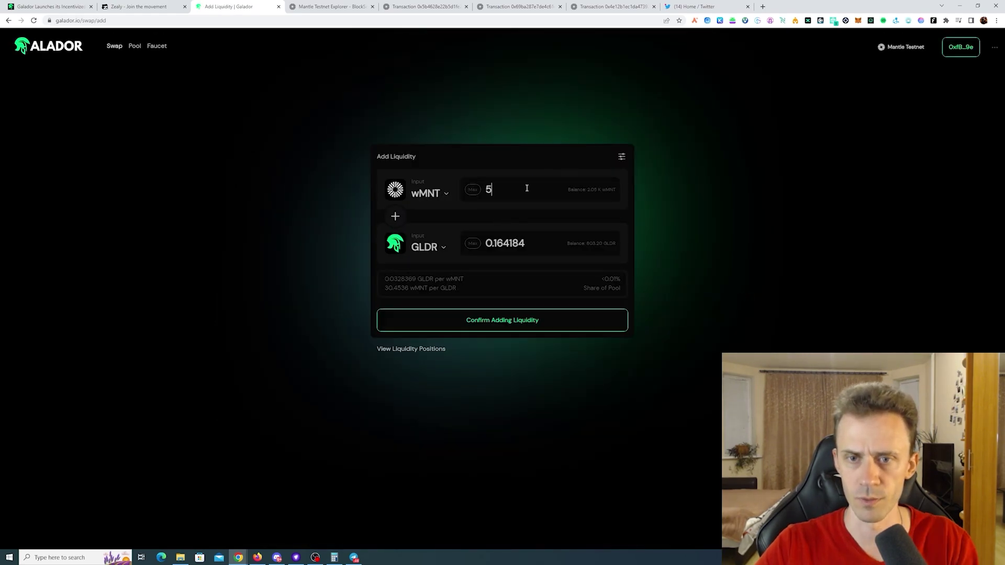
pyautogui.click(507, 326)
pyautogui.click(526, 383)
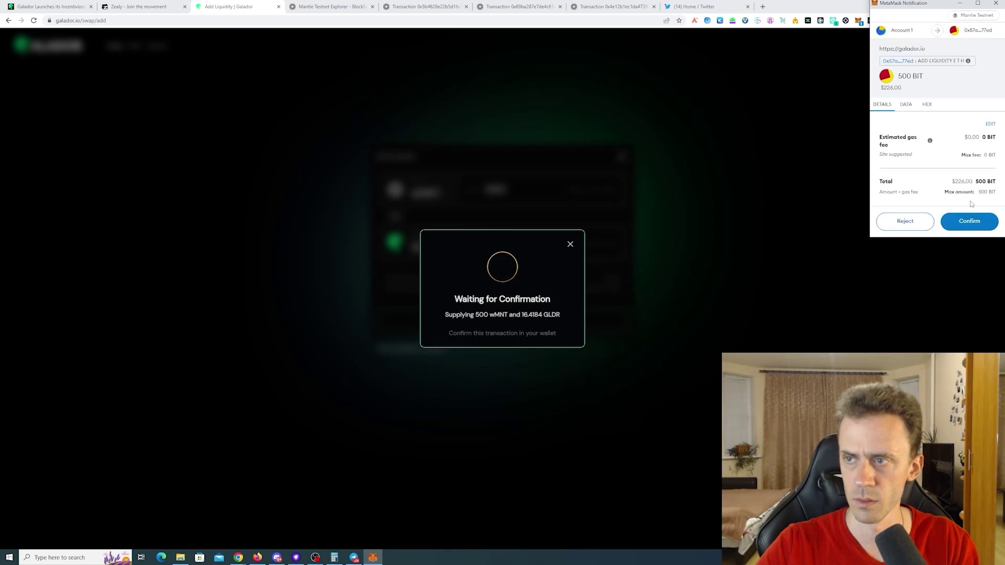
pyautogui.click(970, 221)
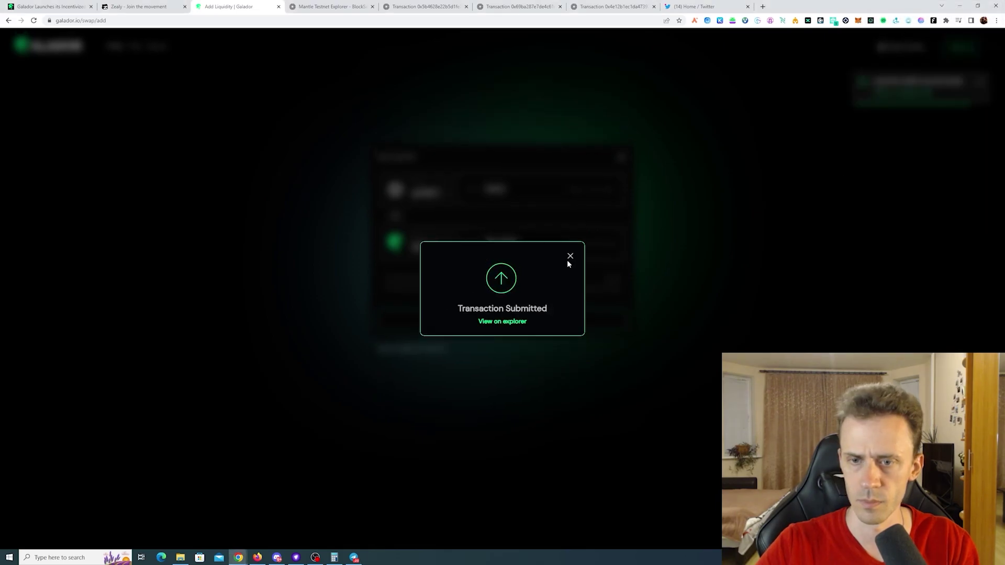
# - Copy the liquidity transaction's explorer link into Zealy's MNT/GLDR quest and claim the reward
pyautogui.click(775, 187)
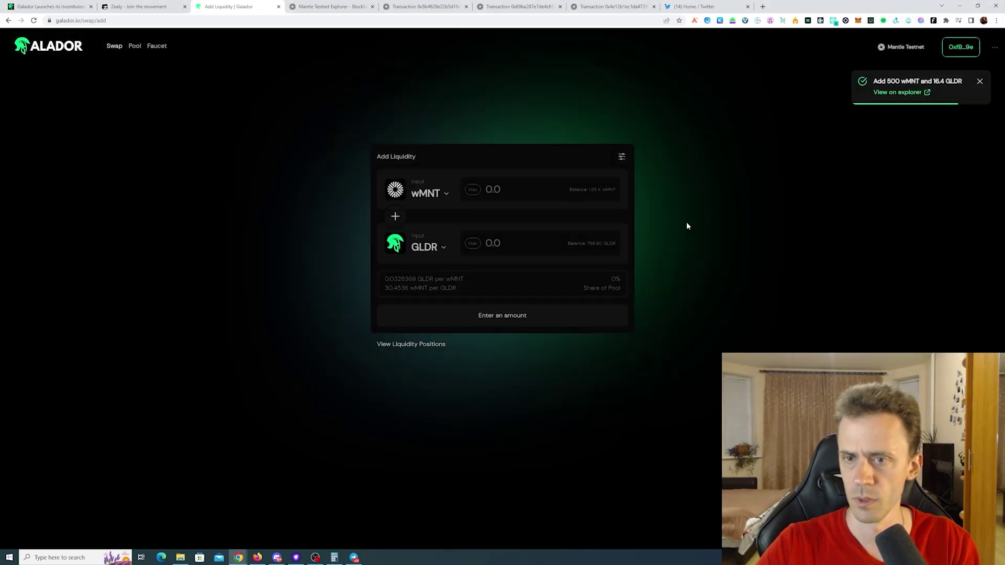
pyautogui.click(896, 93)
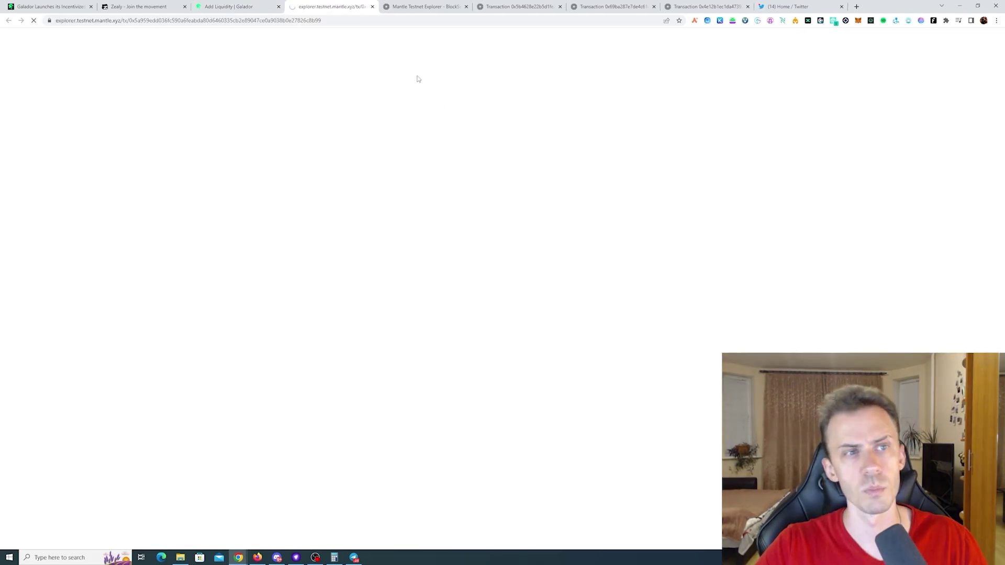
pyautogui.click(356, 21)
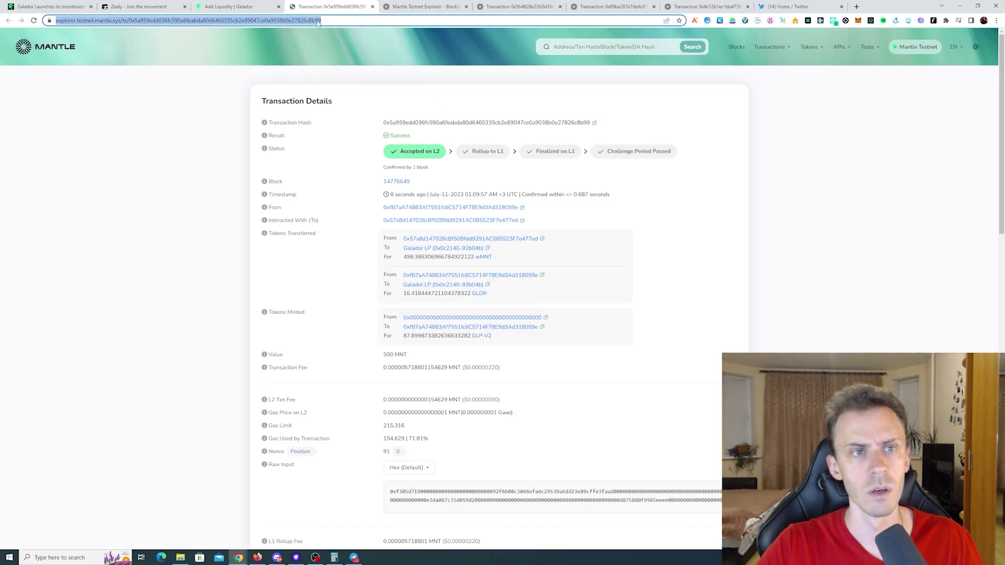
pyautogui.click(144, 6)
pyautogui.click(773, 297)
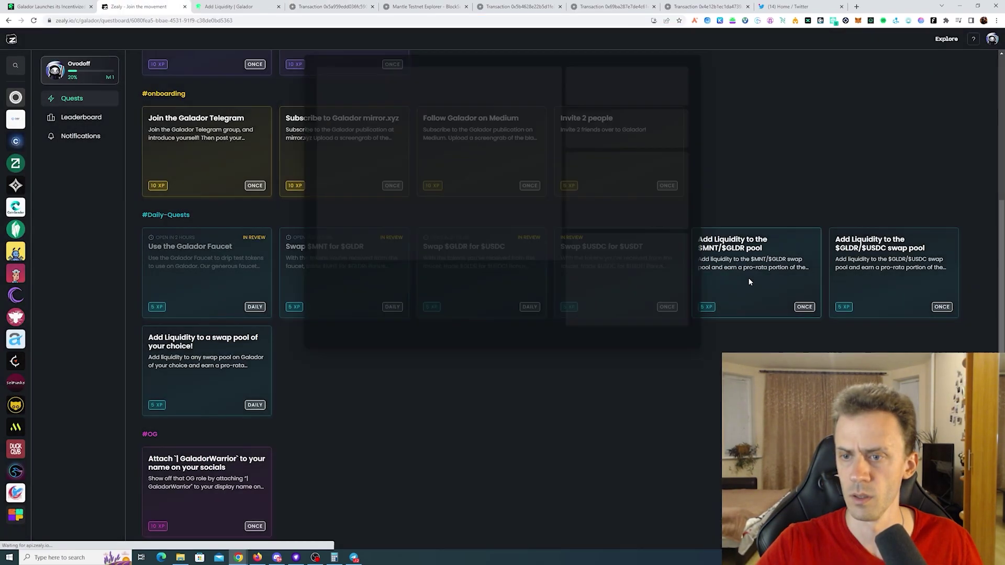
pyautogui.click(423, 180)
pyautogui.hotkey('ctrl', 'v')
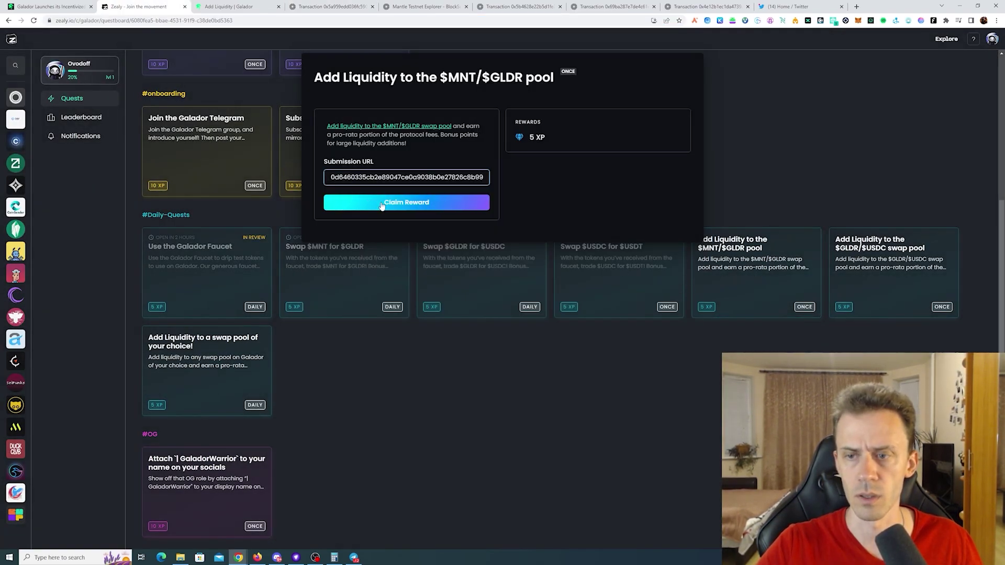
pyautogui.click(406, 202)
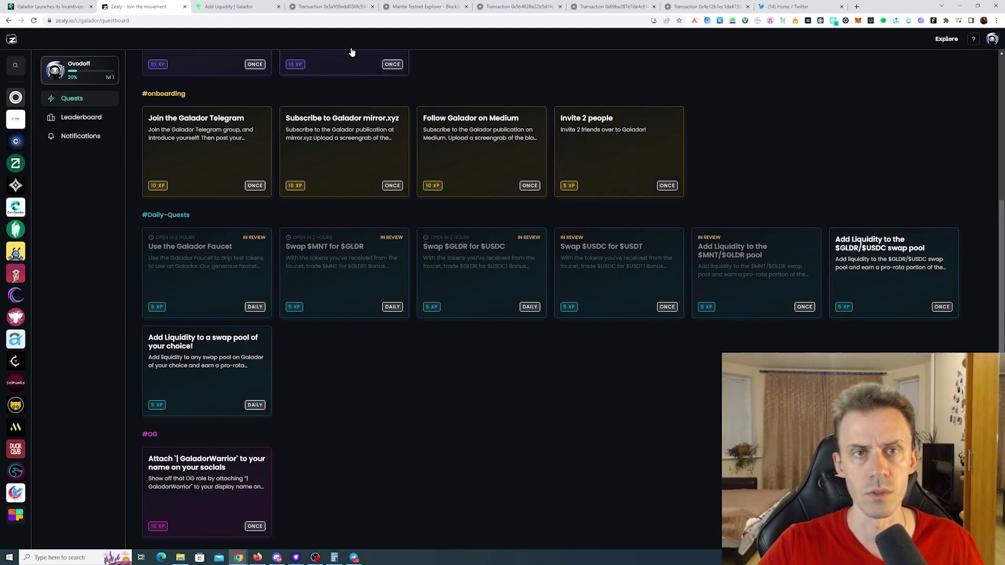
# - Supply 200 USDC paired with GLDR to the pool and approve it in MetaMask
pyautogui.click(246, 6)
pyautogui.click(479, 409)
pyautogui.scroll(-1, 733, 335)
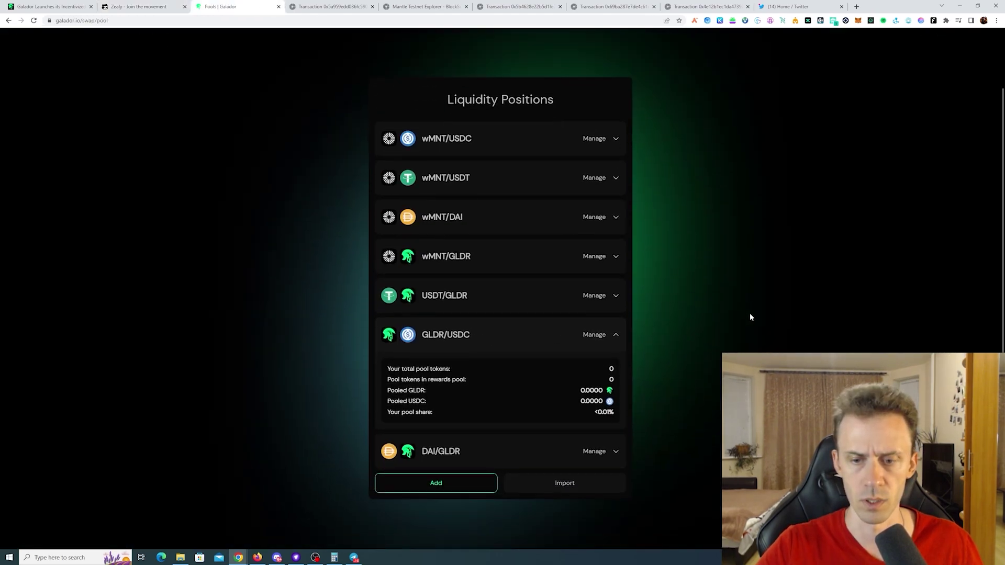
pyautogui.click(453, 487)
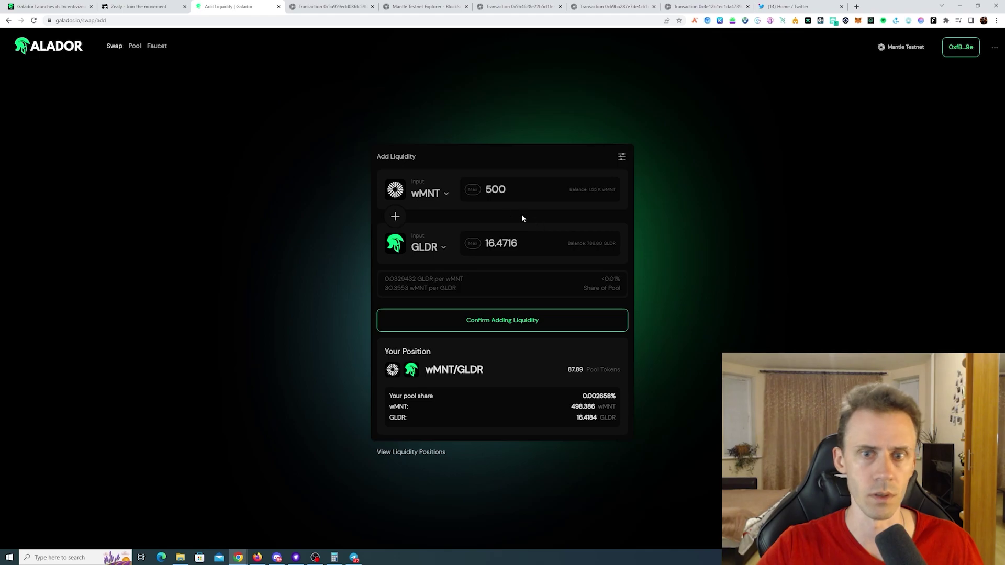
pyautogui.click(438, 195)
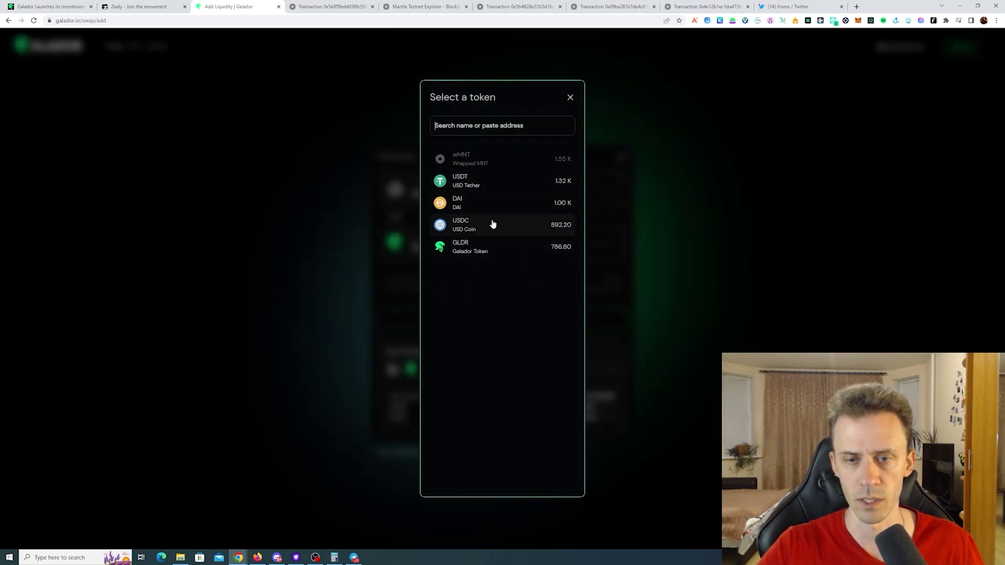
pyautogui.click(483, 229)
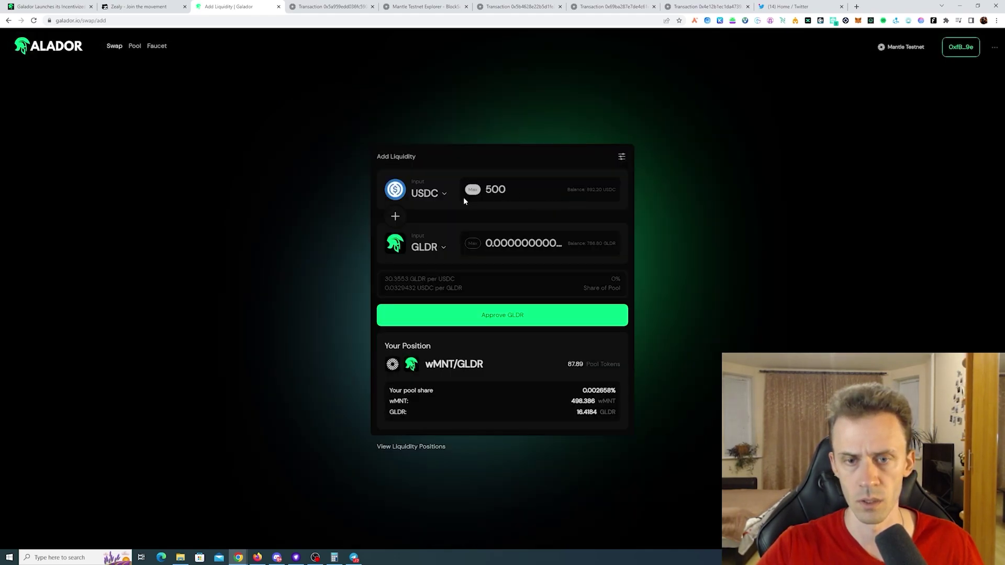
pyautogui.doubleClick(495, 189)
pyautogui.write('200')
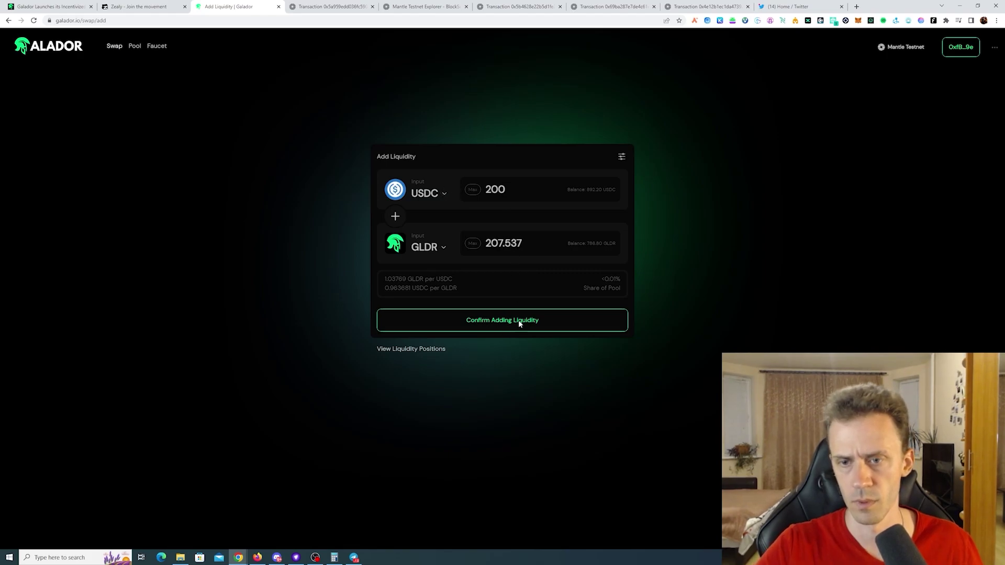
pyautogui.click(520, 323)
pyautogui.click(505, 378)
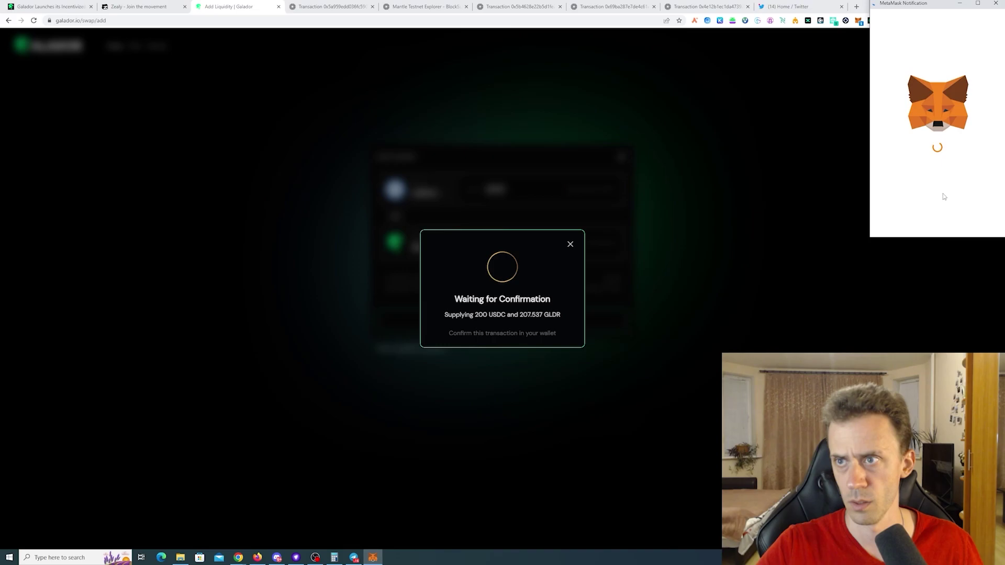
pyautogui.click(972, 222)
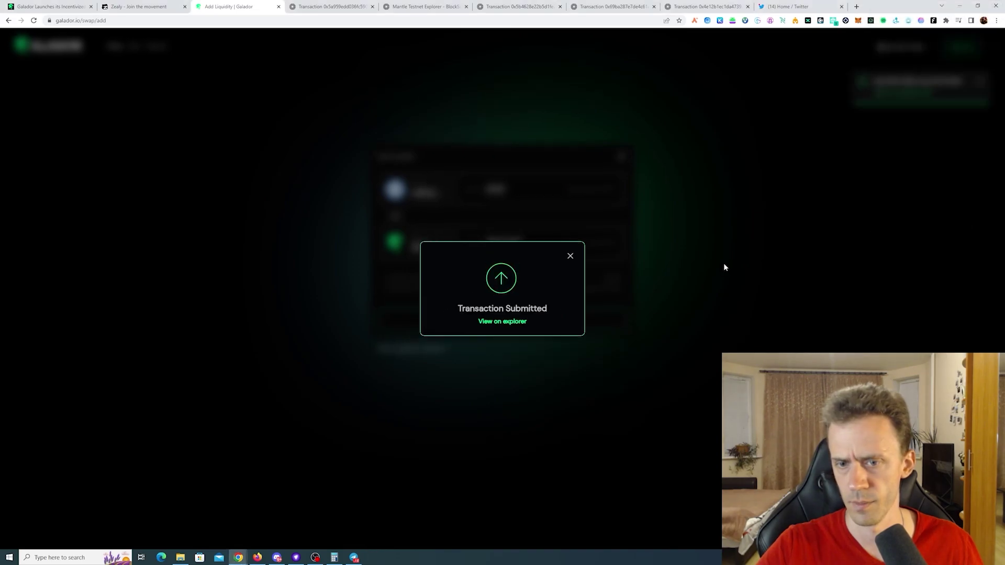
# - Submit the USDC/GLDR transaction's explorer link to Zealy's GLDR/USDC quest and claim the reward
pyautogui.click(796, 201)
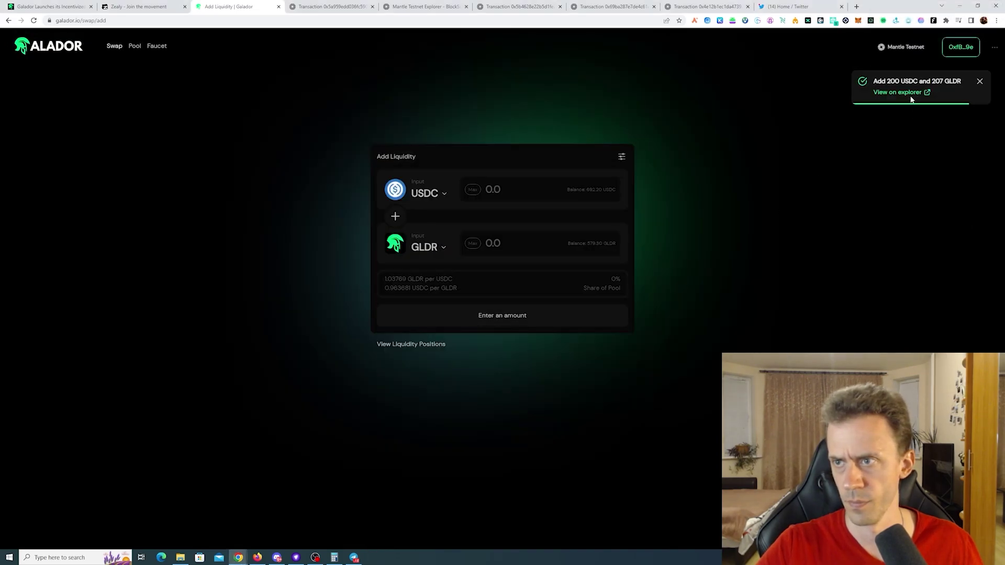
pyautogui.click(906, 93)
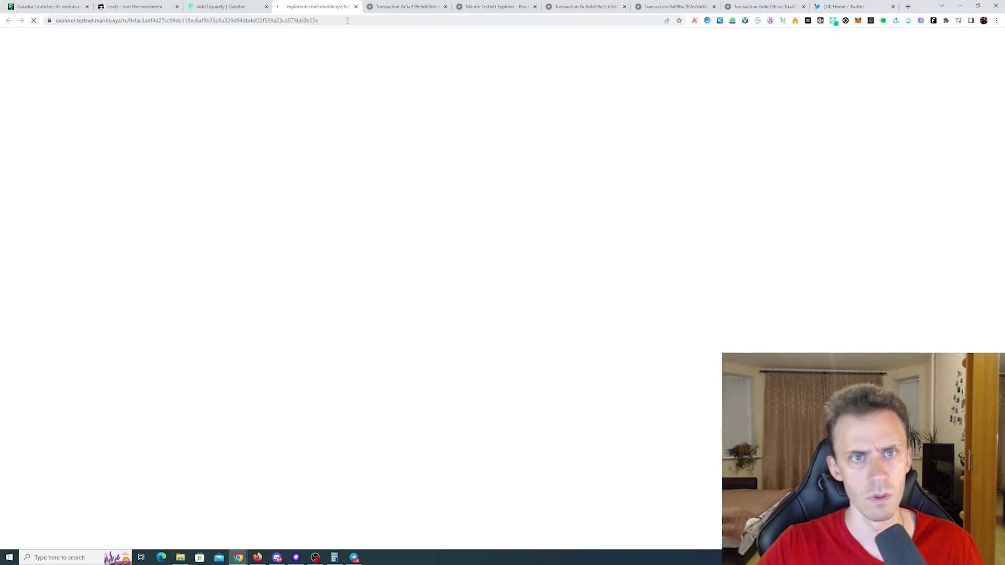
pyautogui.click(216, 20)
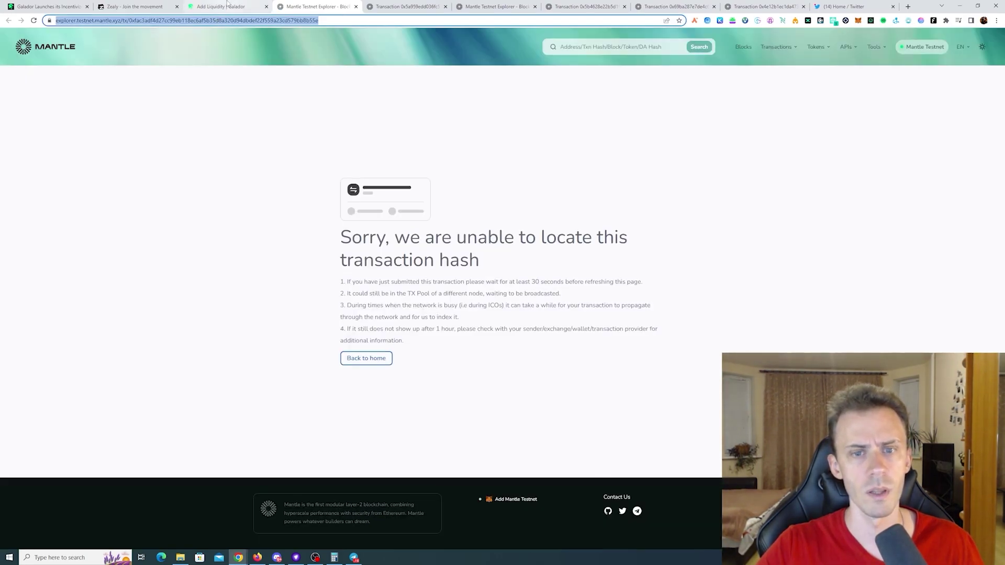
pyautogui.click(224, 5)
pyautogui.click(142, 7)
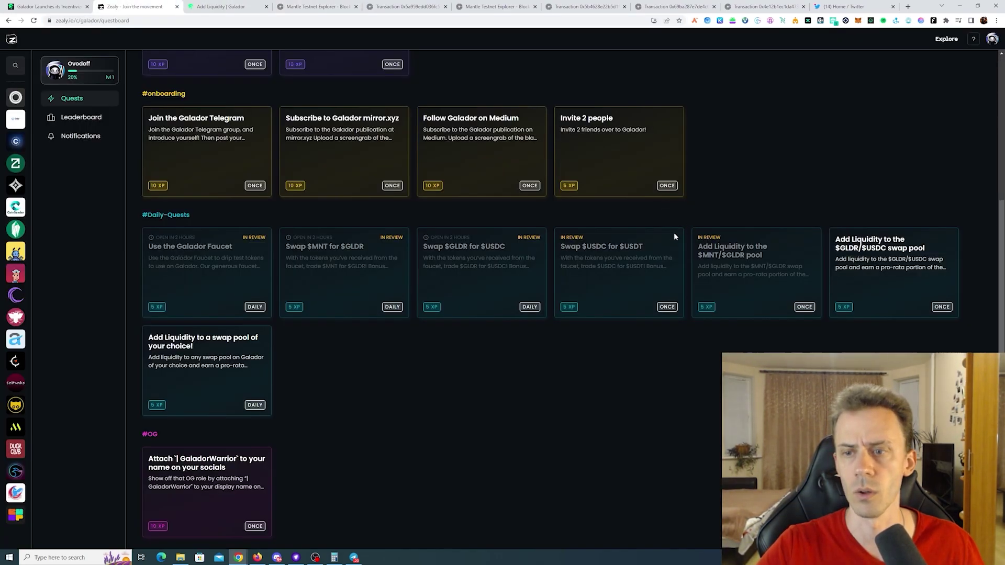
pyautogui.click(877, 273)
pyautogui.click(419, 177)
pyautogui.hotkey('ctrl', 'v')
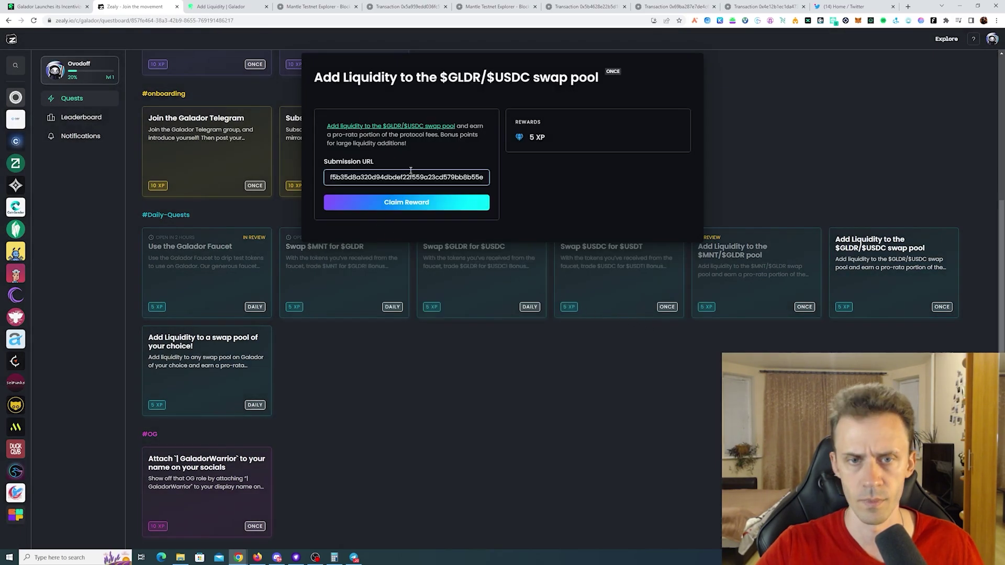
pyautogui.click(435, 206)
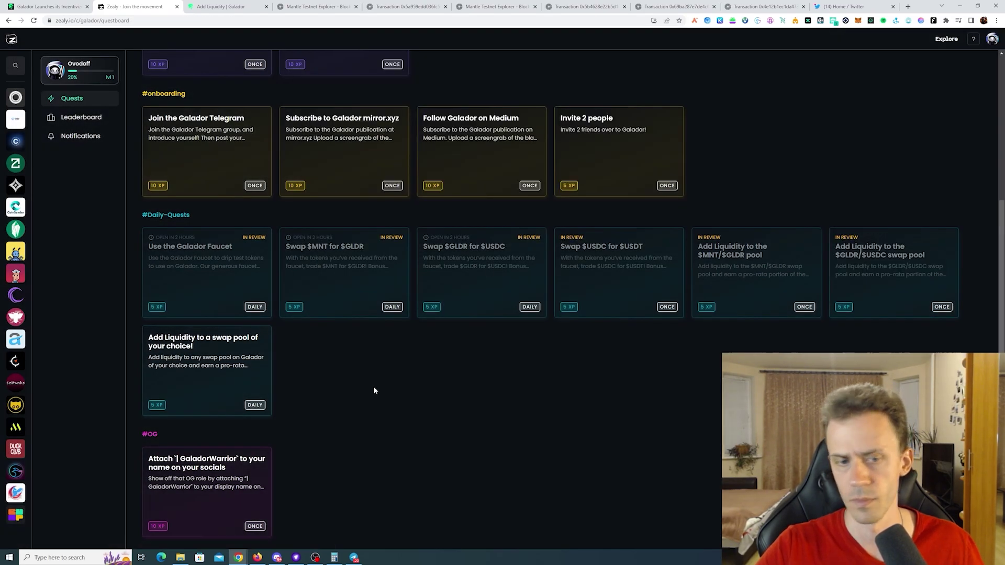
# - Open Zealy's any-pool liquidity quest, then pair DAI with GLDR and approve the DAI spending cap
pyautogui.click(229, 383)
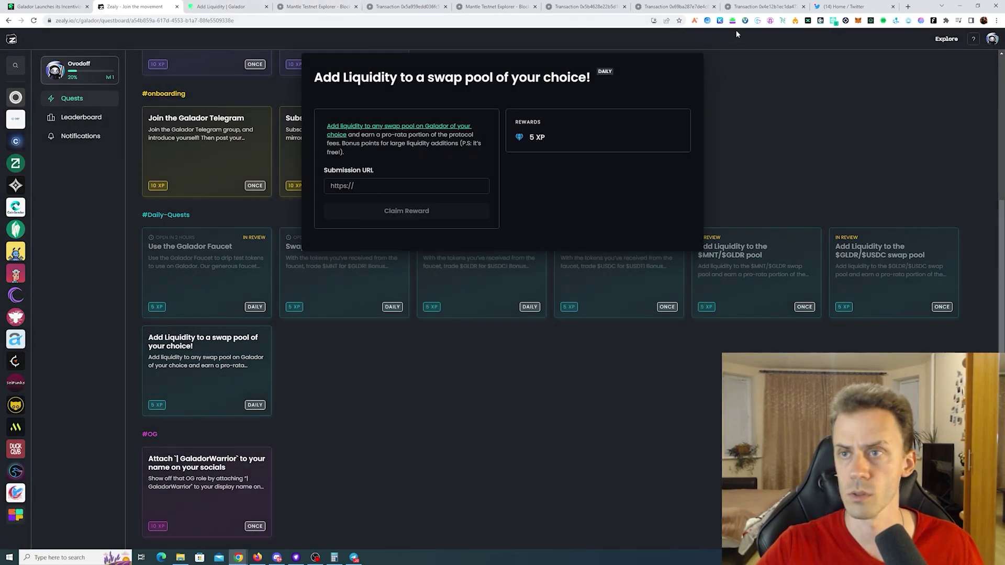
pyautogui.hotkey('ctrl', 'Tab')
pyautogui.click(444, 197)
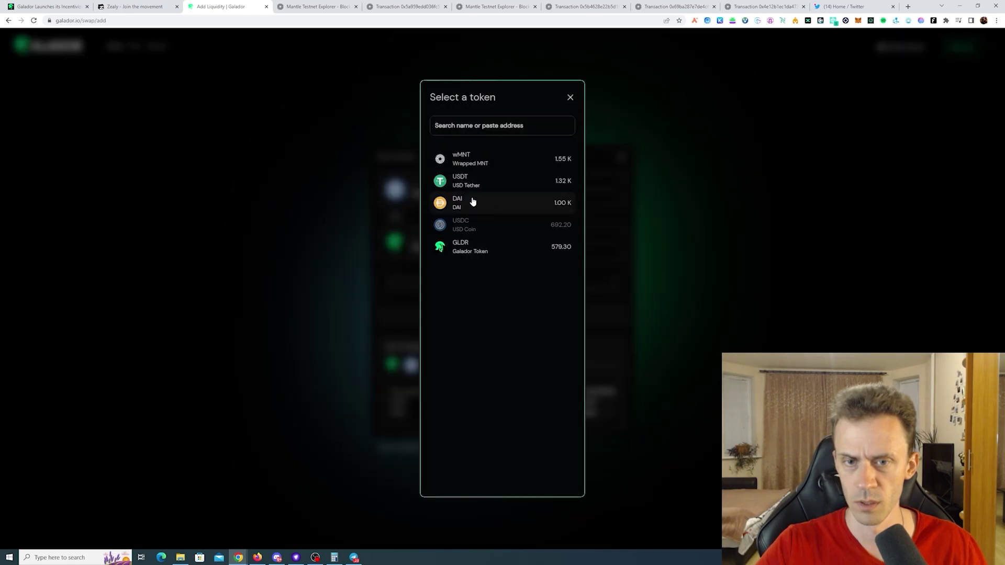
pyautogui.click(502, 206)
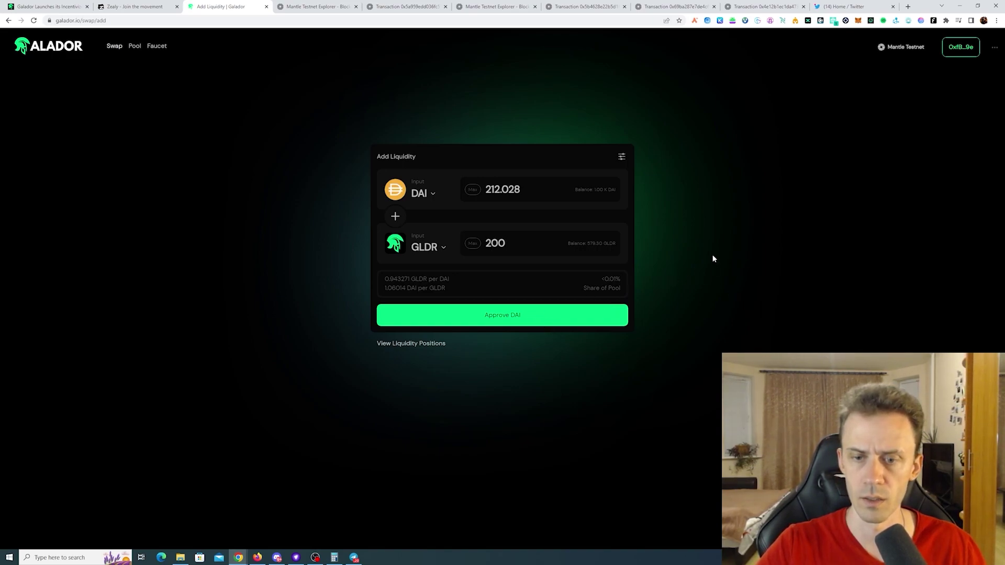
pyautogui.click(576, 317)
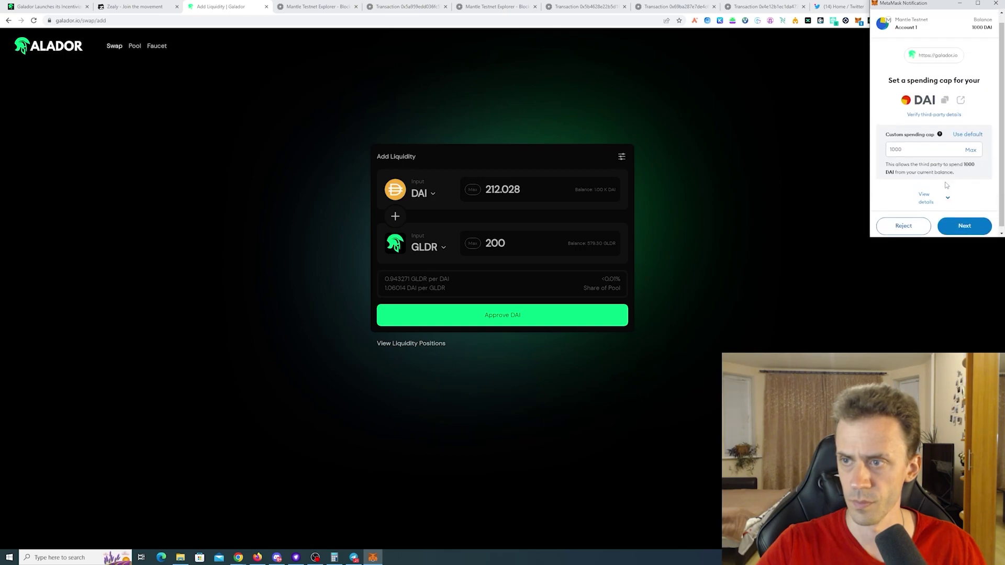
pyautogui.click(976, 226)
pyautogui.click(968, 233)
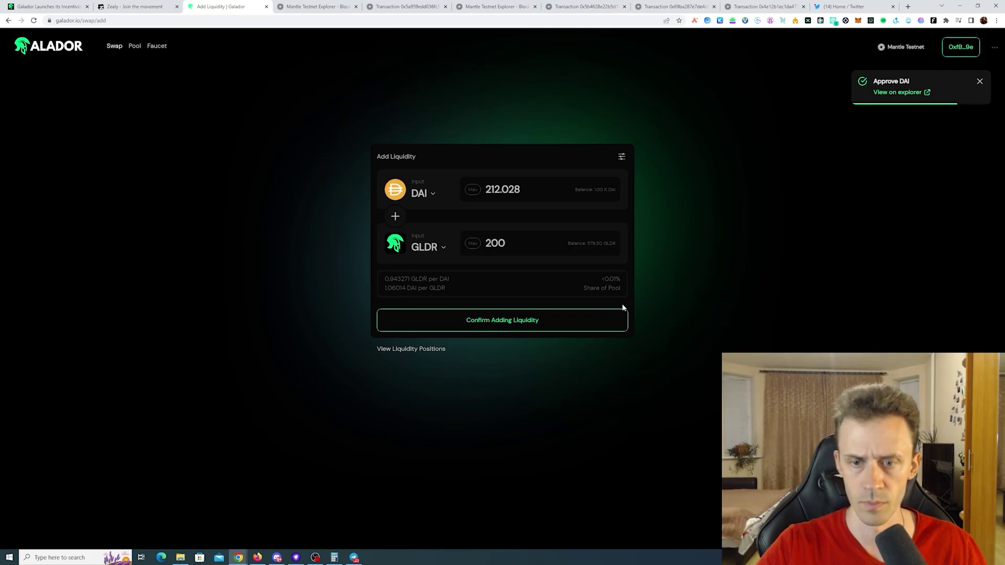
# - Supply the DAI/GLDR liquidity and open its transaction in the block explorer
pyautogui.click(558, 311)
pyautogui.click(528, 381)
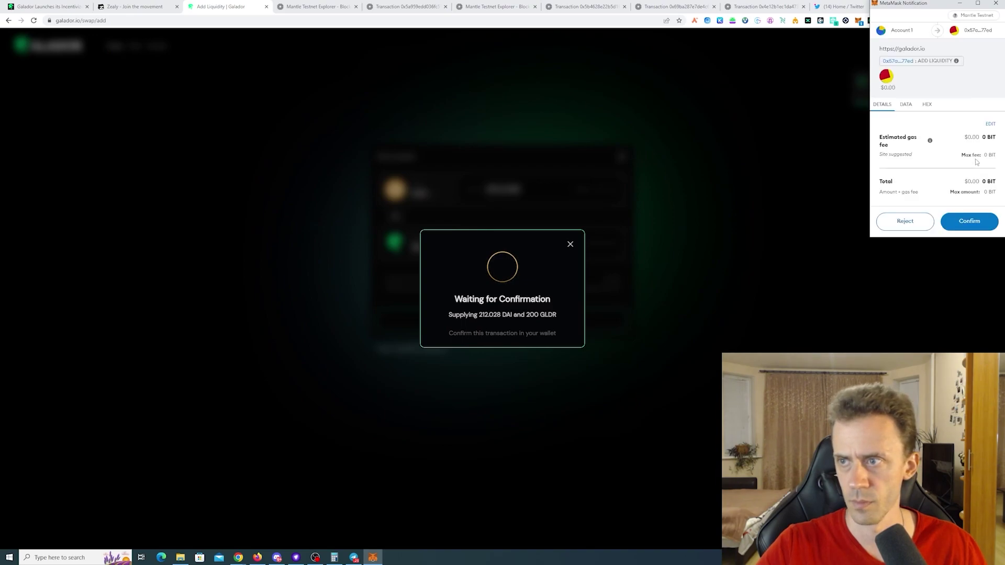
pyautogui.click(970, 220)
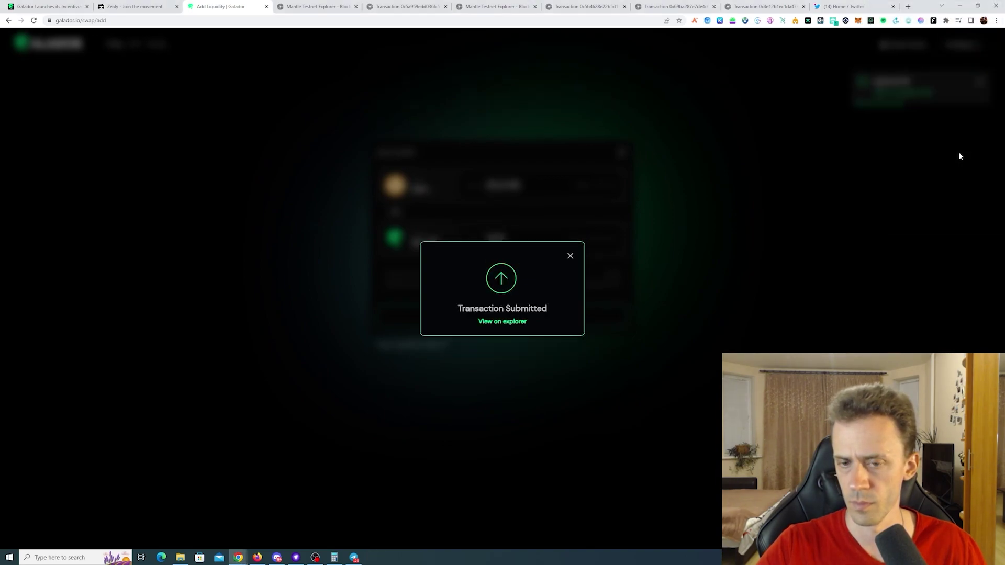
pyautogui.click(571, 259)
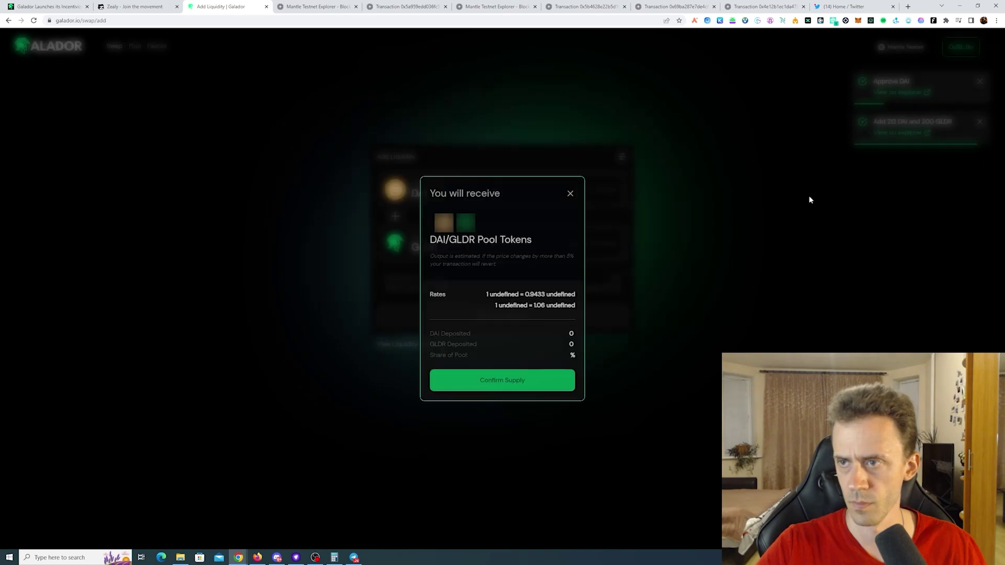
pyautogui.click(896, 133)
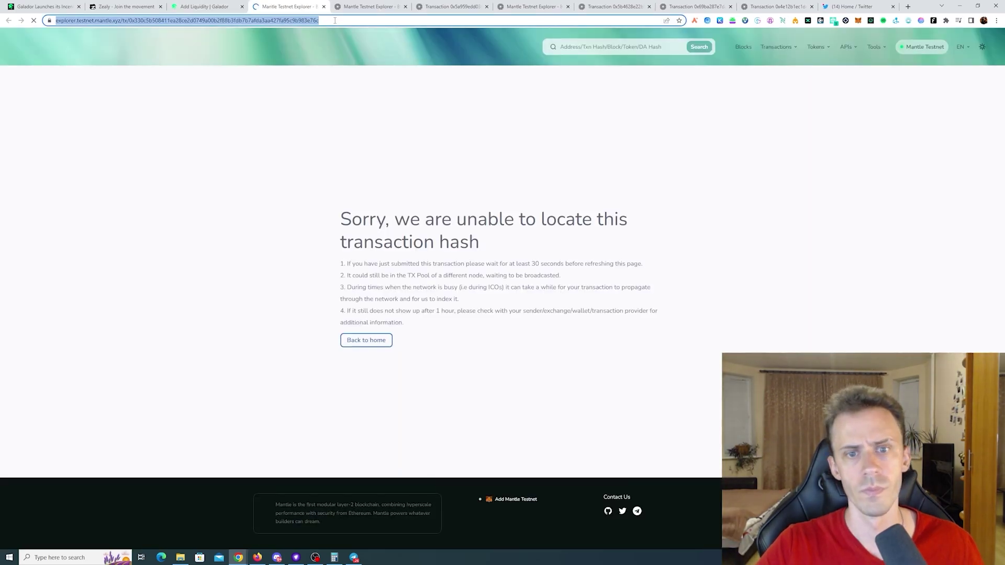
# - Paste the DAI/GLDR transaction link into the any-pool quest and claim its reward
pyautogui.click(96, 4)
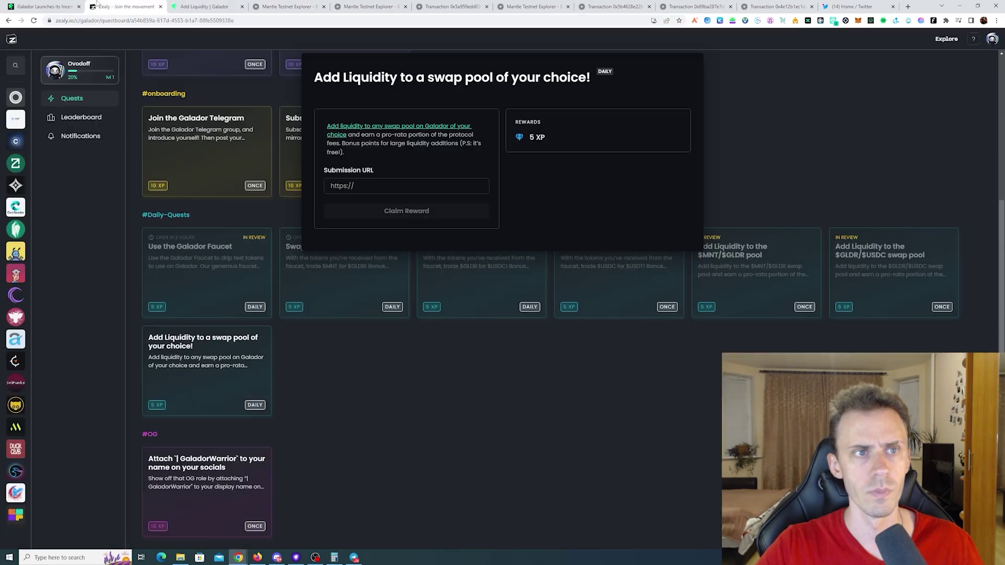
pyautogui.click(411, 186)
pyautogui.hotkey('ctrl', 'v')
pyautogui.click(390, 211)
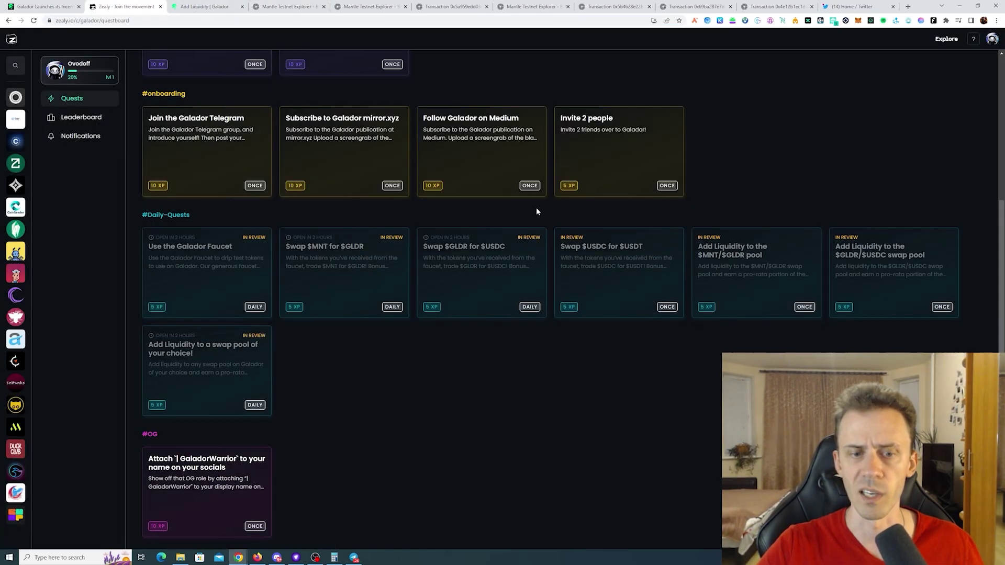
pyautogui.scroll(2, 534, 377)
pyautogui.scroll(1, 555, 374)
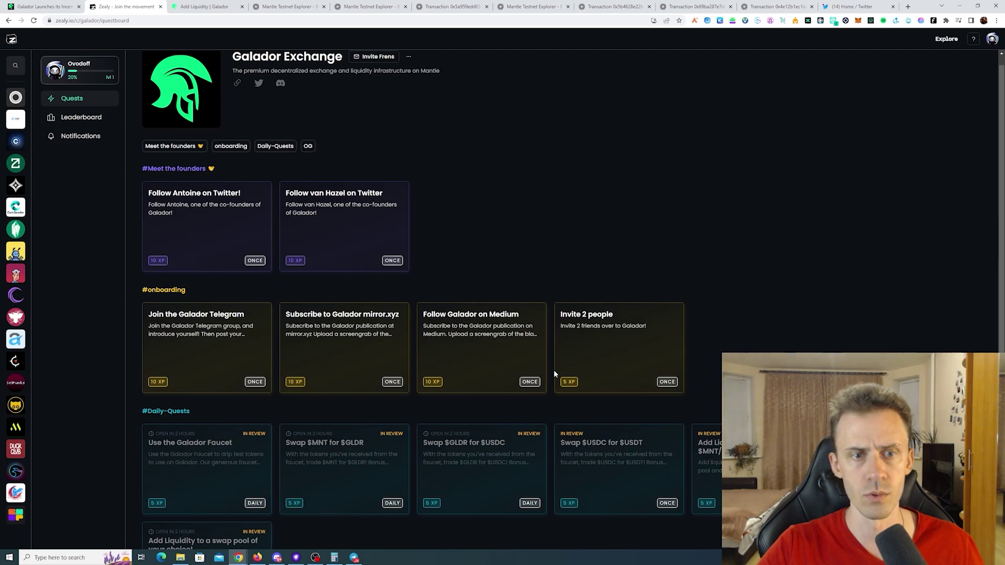
pyautogui.scroll(-3, 554, 370)
pyautogui.hotkey('alt', 'Tab')
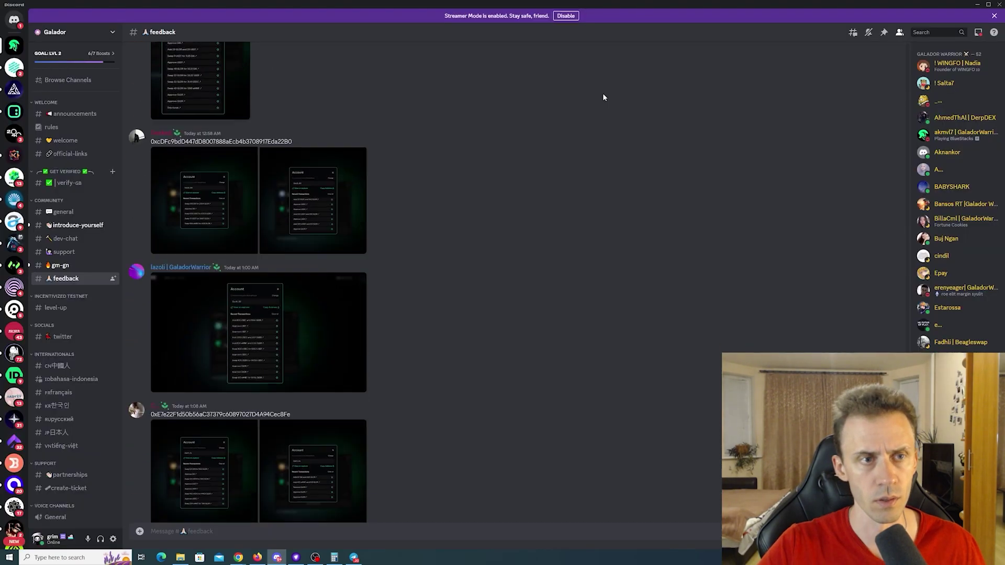
# - Screenshot Galador's Account recent-transactions panel and attach it to a #feedback message
pyautogui.click(978, 7)
pyautogui.click(203, 6)
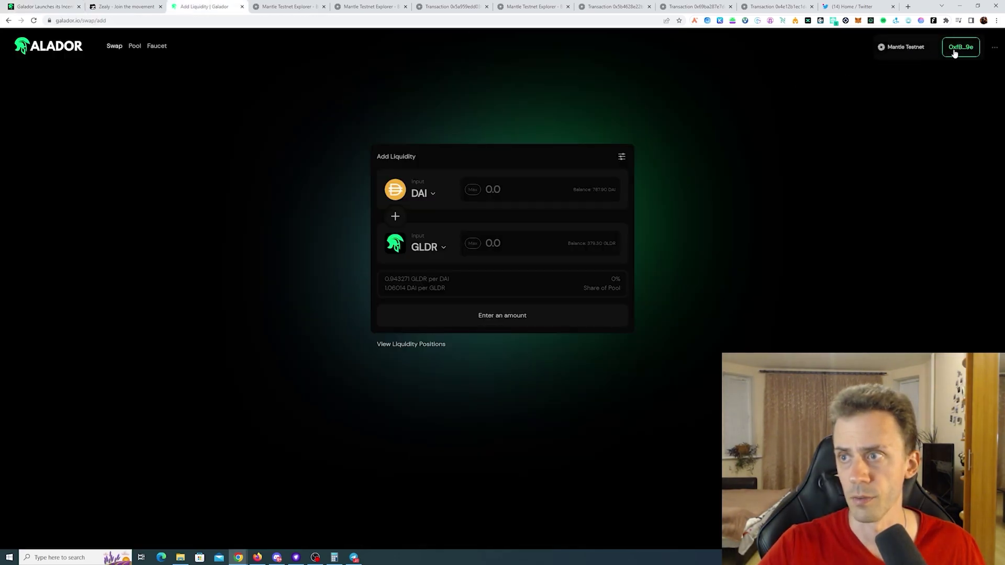
pyautogui.click(971, 50)
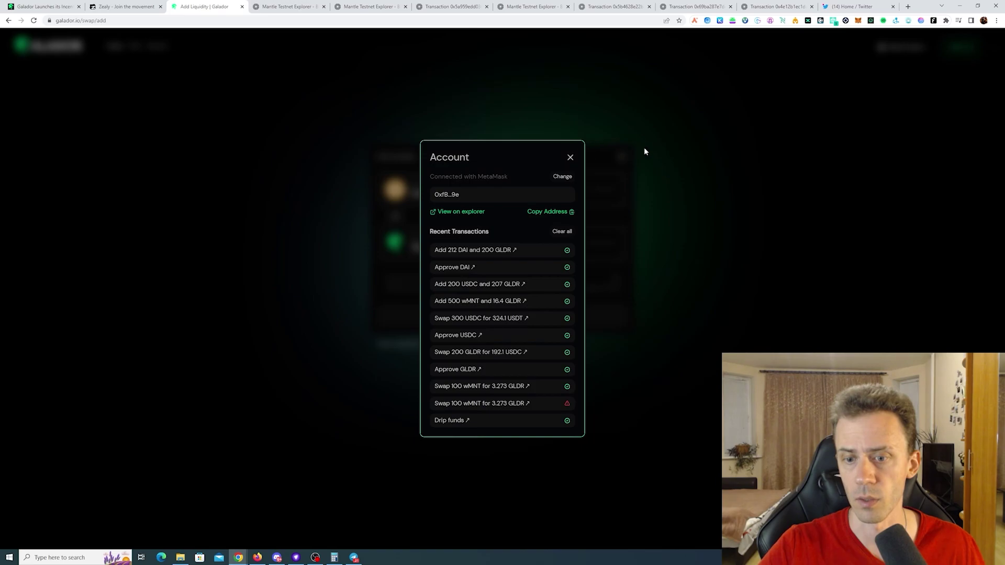
pyautogui.press('super+shift+s')
pyautogui.moveTo(420, 140); pyautogui.dragTo(584, 441)
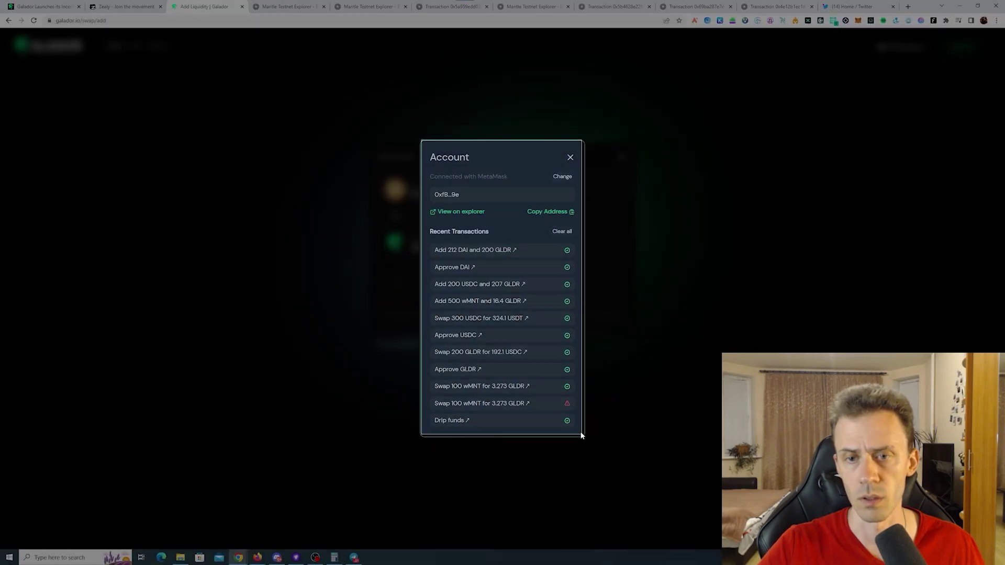
pyautogui.hotkey('alt', 'Tab')
pyautogui.hotkey('ctrl', 'v')
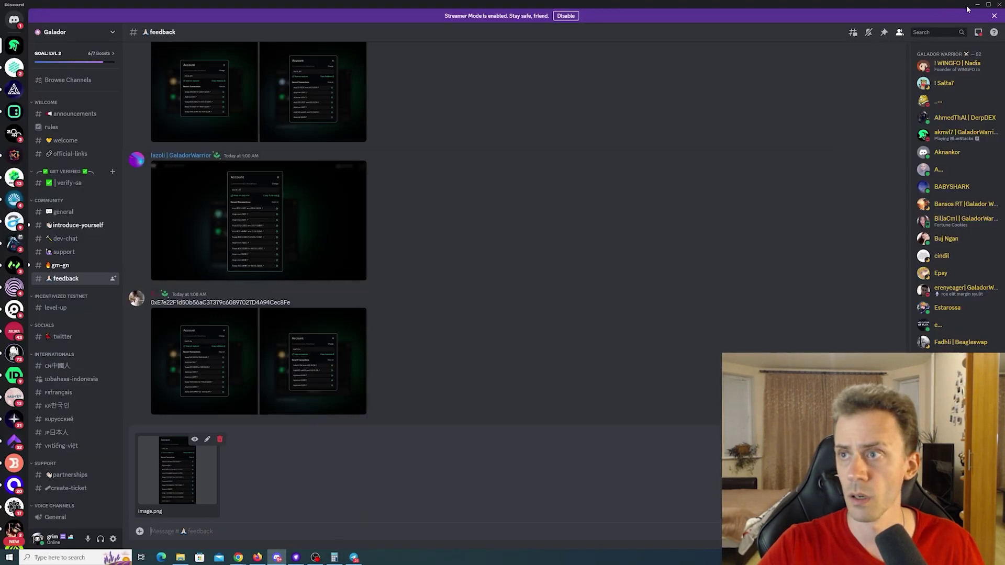
# - Add the wallet address and "No issues" to the message and send it
pyautogui.click(977, 5)
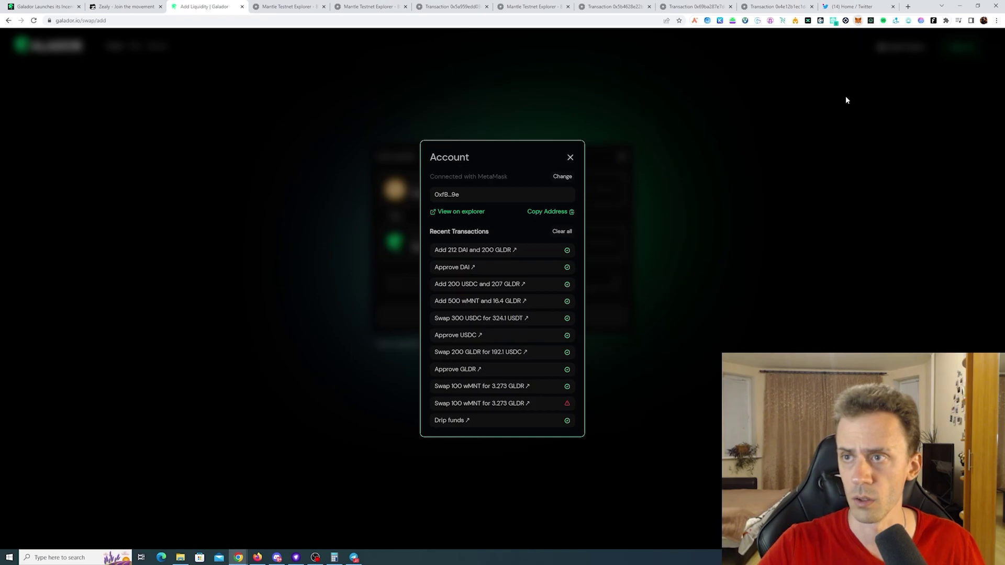
pyautogui.click(858, 20)
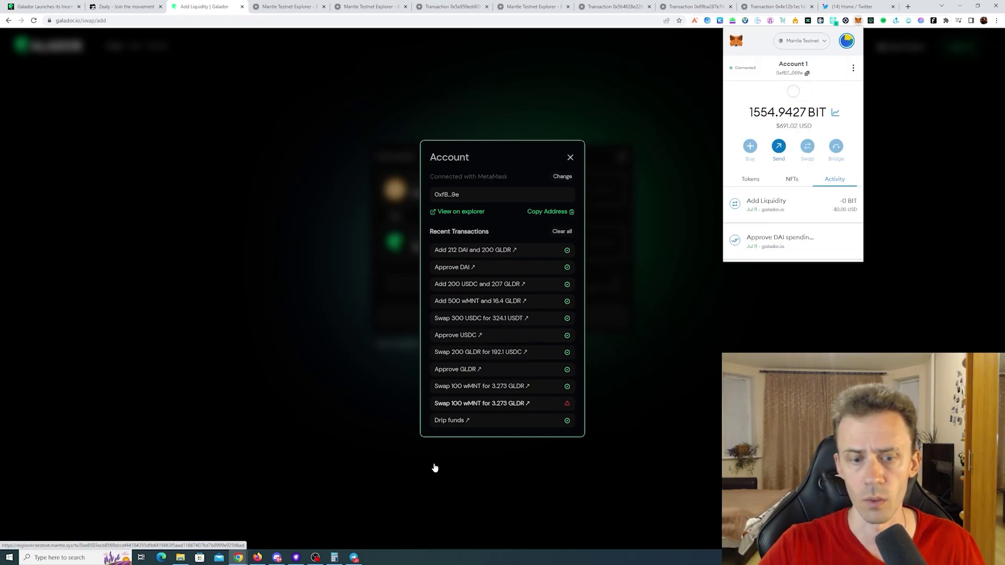
pyautogui.click(277, 557)
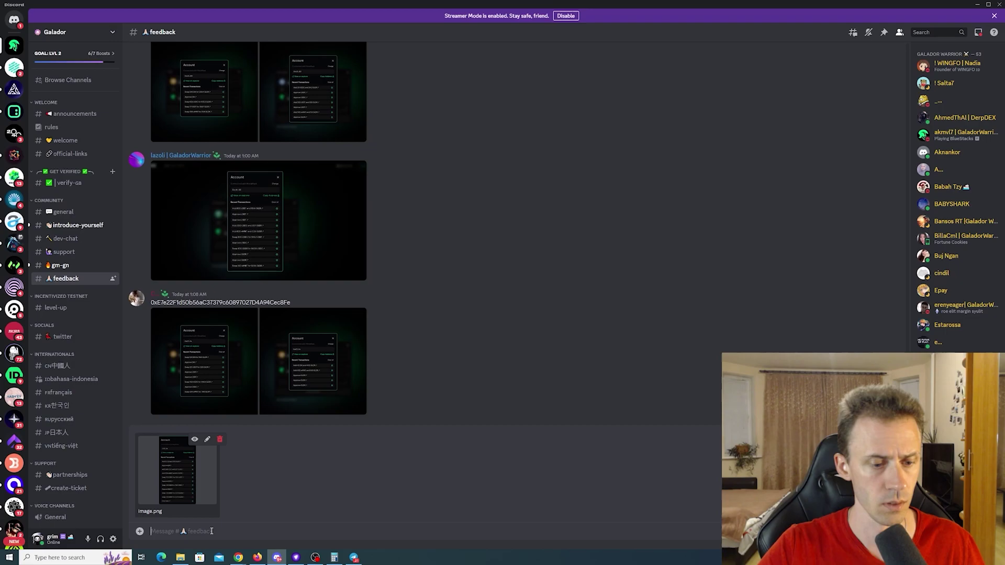
pyautogui.write('0xfB7aA74883Af7551fc6C5714F78E9d3Ad318059e')
pyautogui.hotkey('shift', 'Return')
pyautogui.write('No issues')
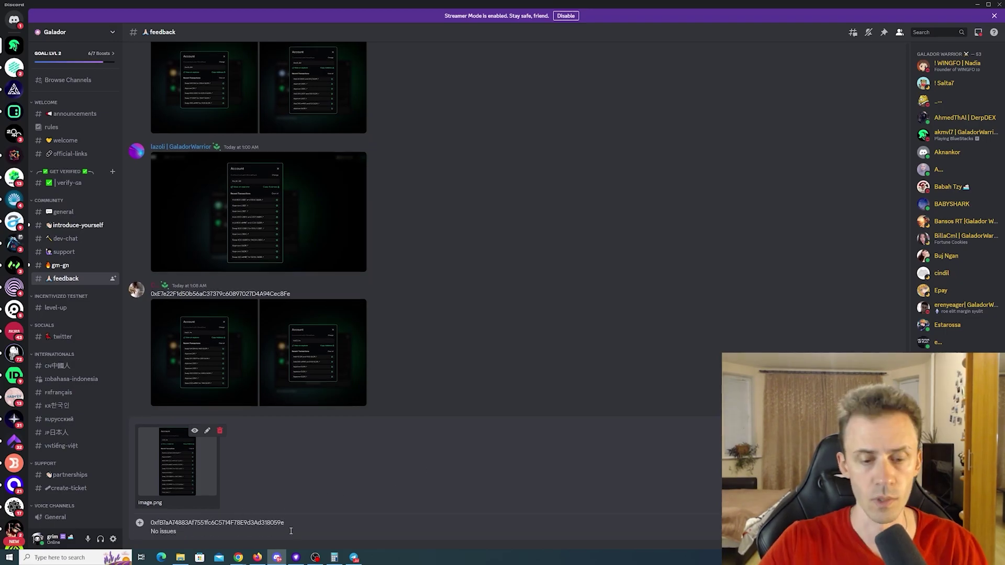
pyautogui.press('Return')
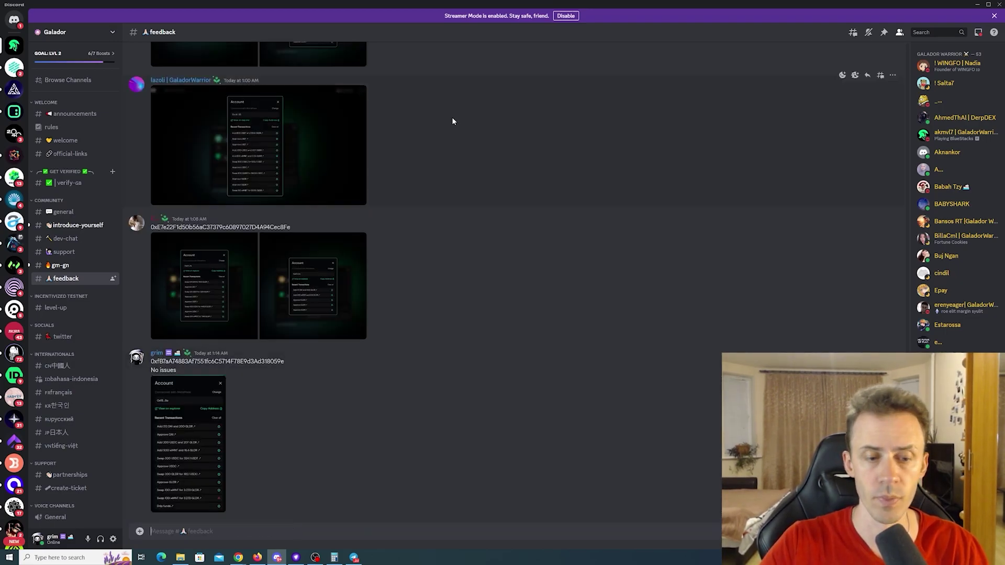
# - Scroll the Crust Finance testnet tweet thread and open the testapp.crust.finance/airdrop link
pyautogui.hotkey('alt', 'Tab')
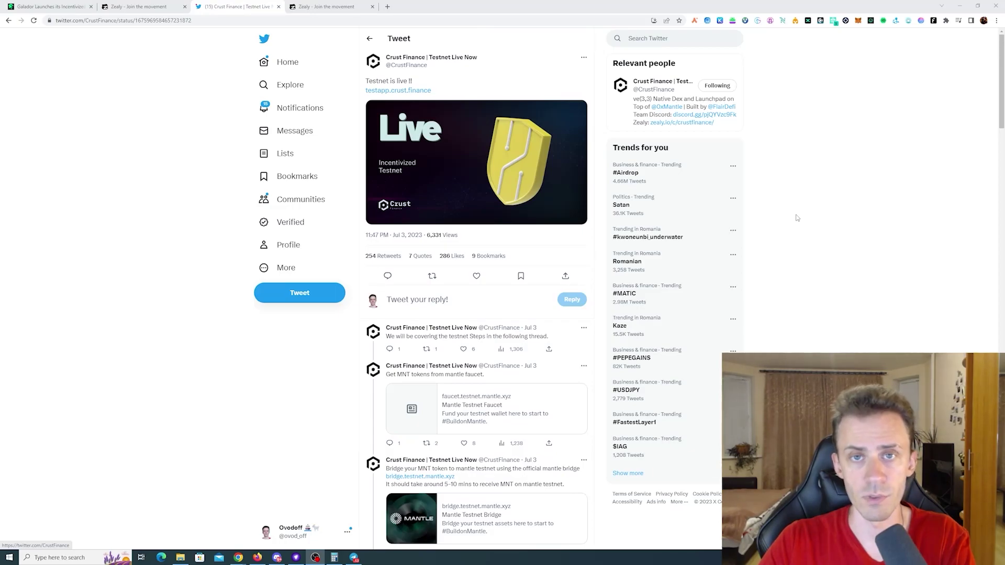
pyautogui.scroll(-9, 826, 221)
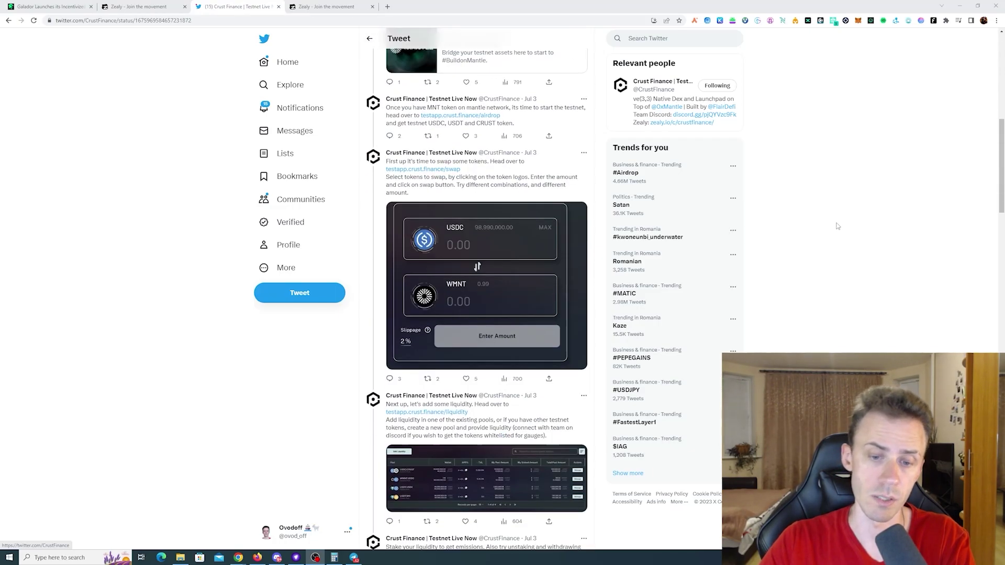
pyautogui.scroll(-4, 836, 227)
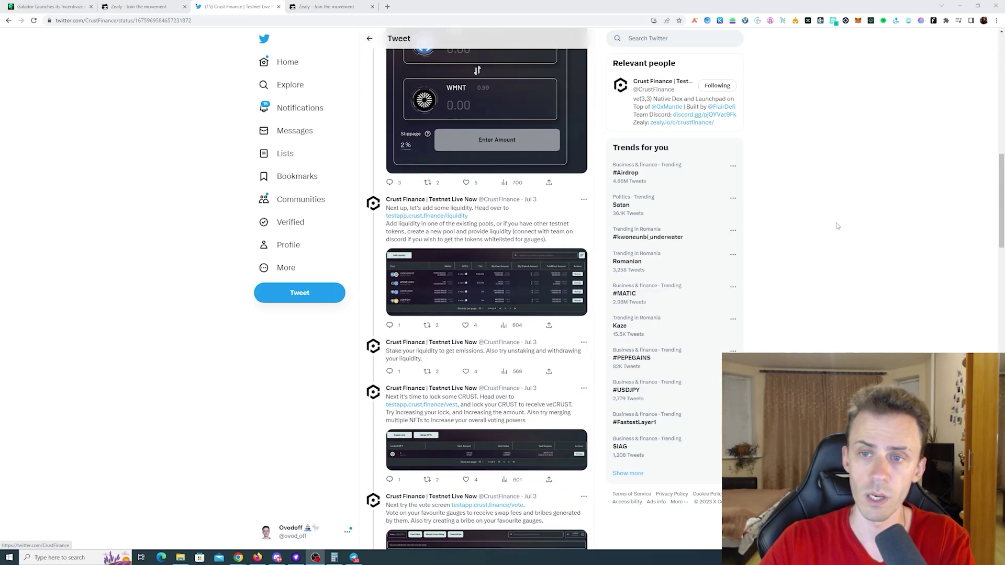
pyautogui.scroll(8, 837, 225)
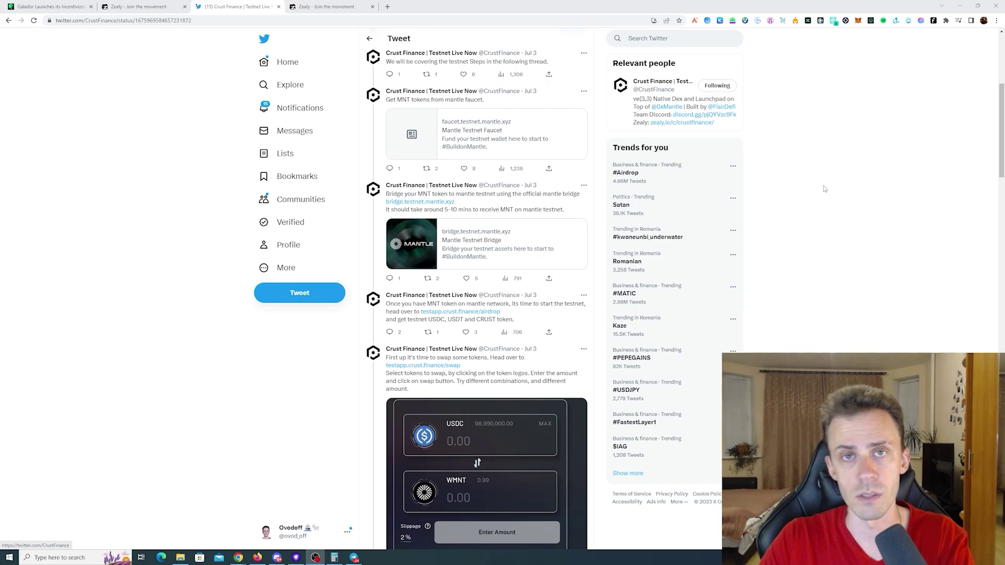
pyautogui.scroll(-3, 799, 194)
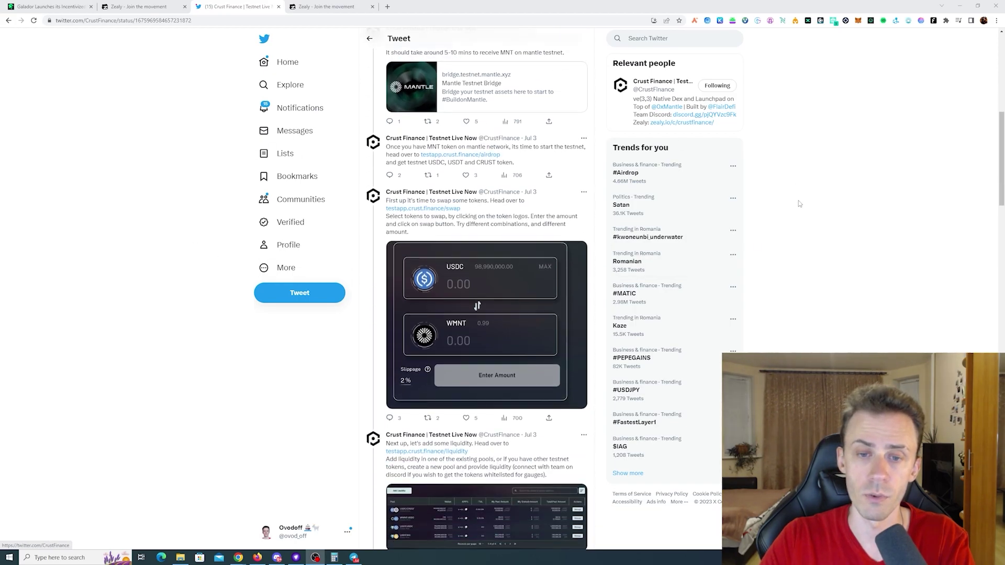
pyautogui.scroll(2, 643, 228)
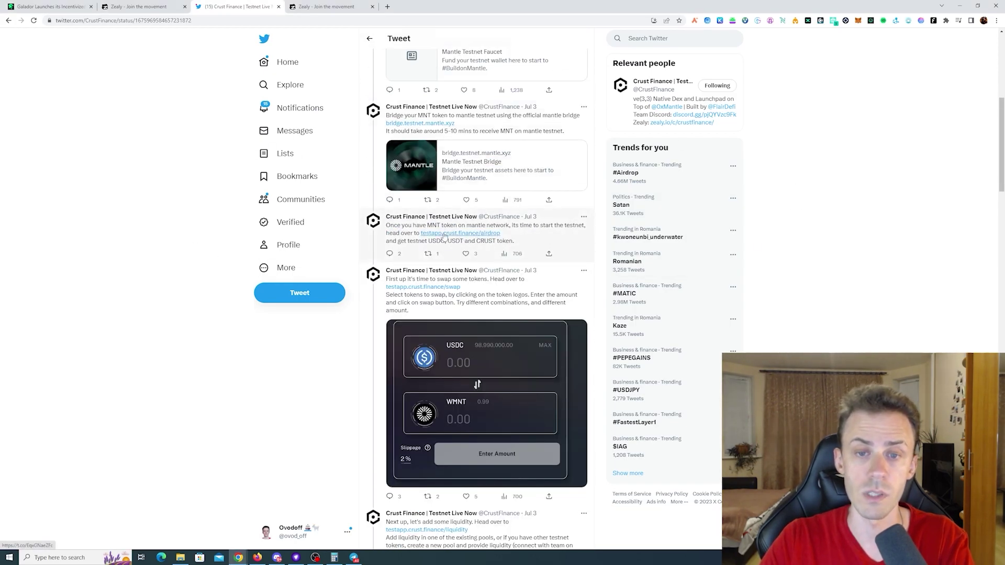
pyautogui.click(461, 234)
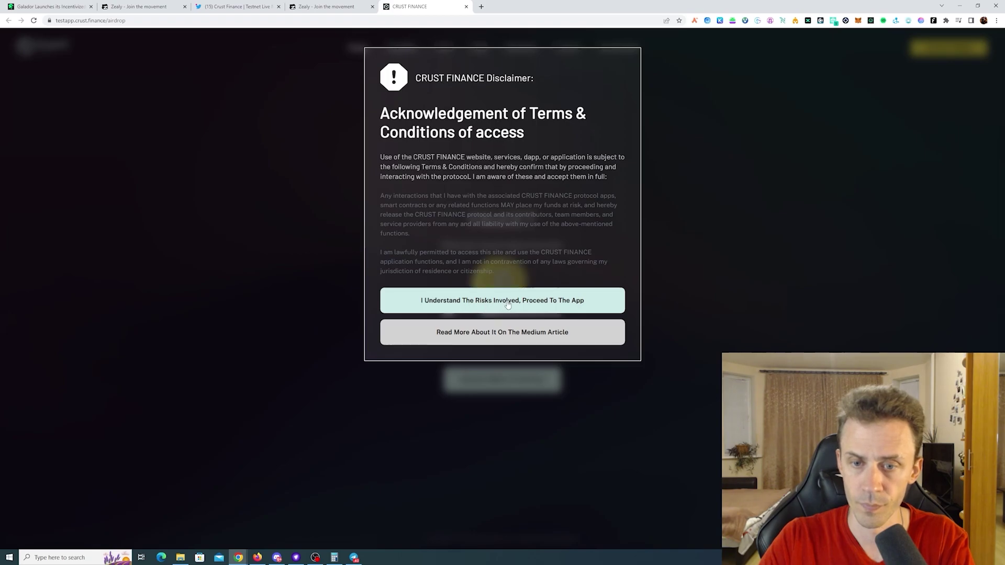
# - Accept the disclaimer and connect MetaMask Account 1 to the Crust Finance faucet
pyautogui.click(477, 305)
pyautogui.click(969, 52)
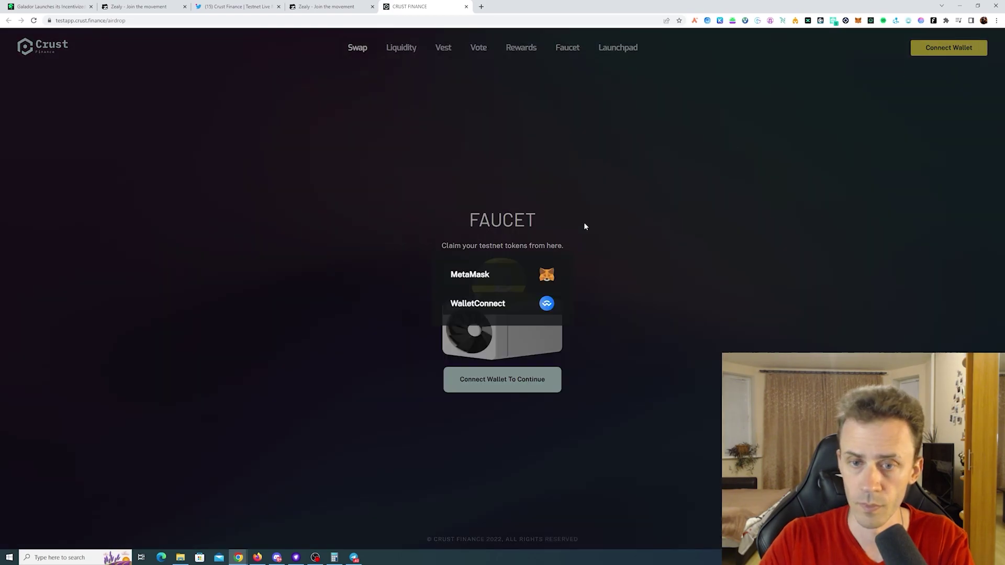
pyautogui.click(485, 276)
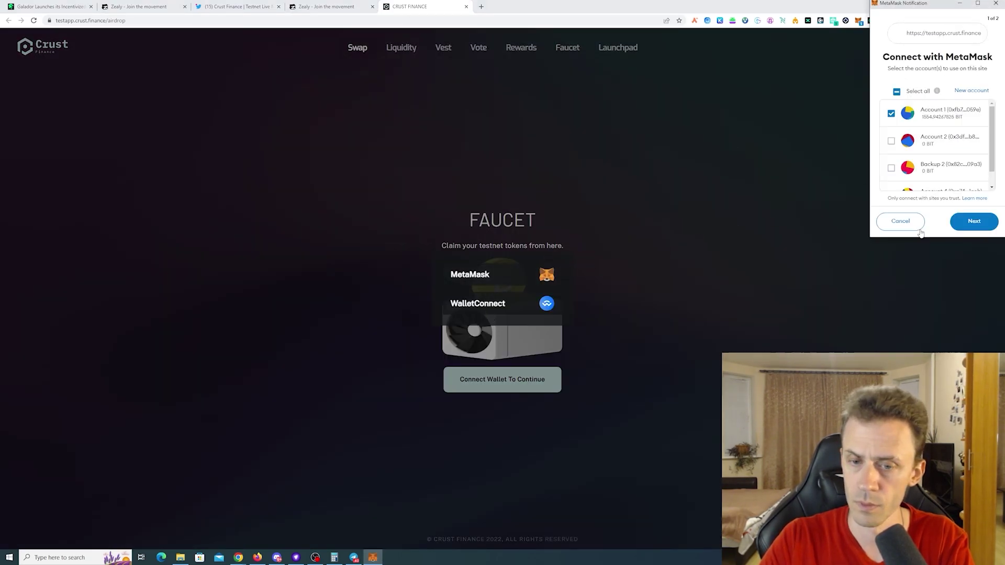
pyautogui.click(974, 221)
pyautogui.click(980, 223)
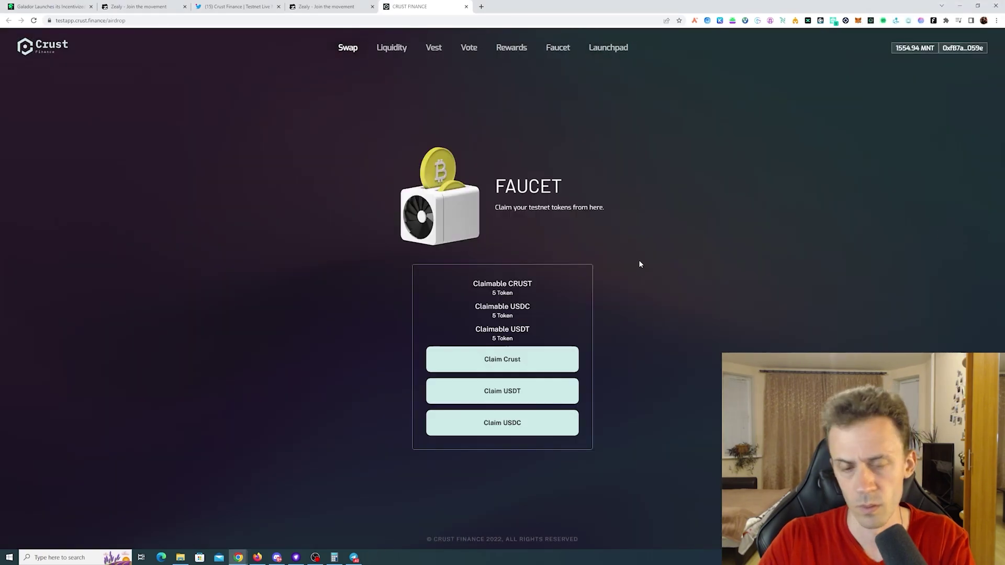
# - Claim the testnet CRUST, USDT and USDC tokens, approving each in MetaMask
pyautogui.click(514, 364)
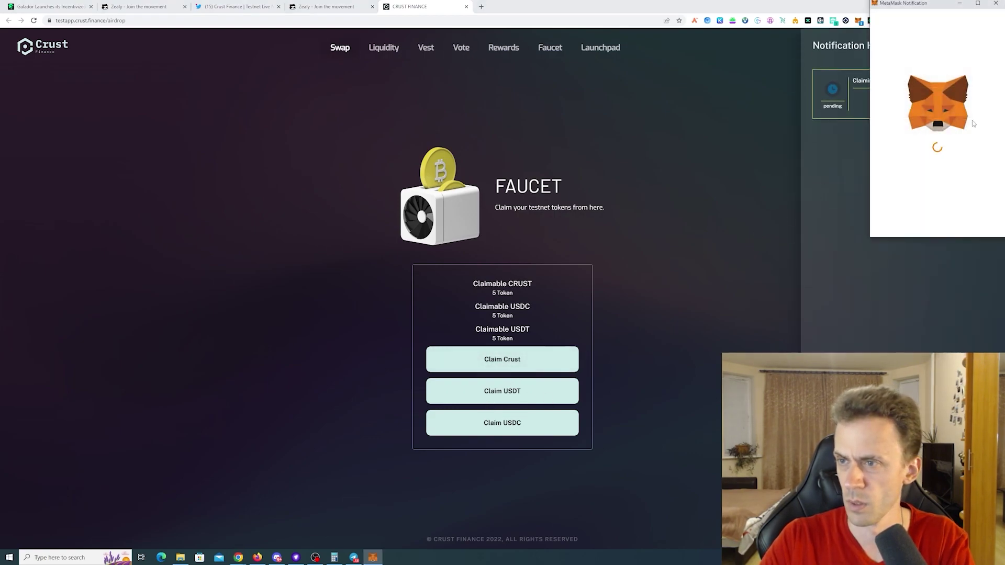
pyautogui.click(973, 222)
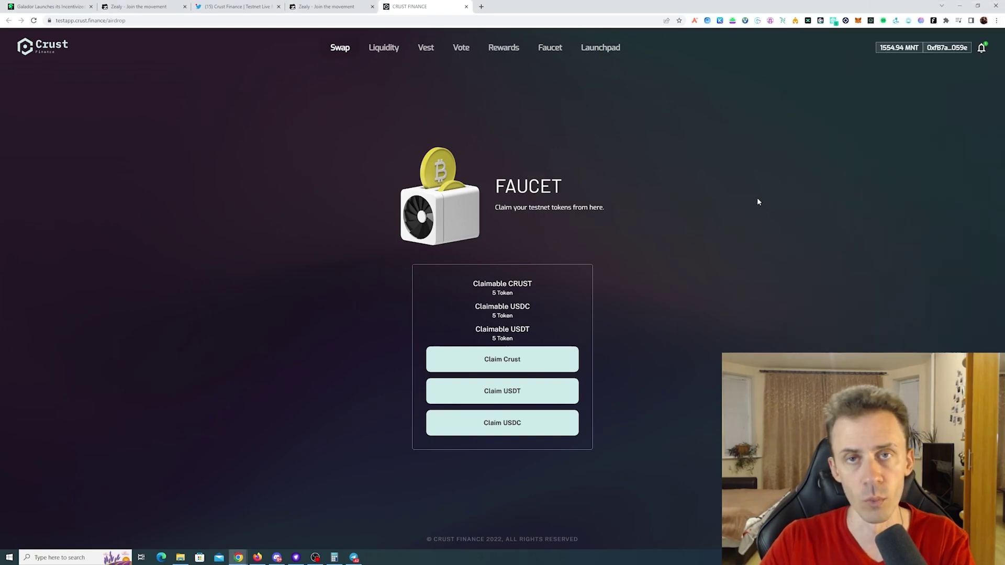
pyautogui.click(509, 389)
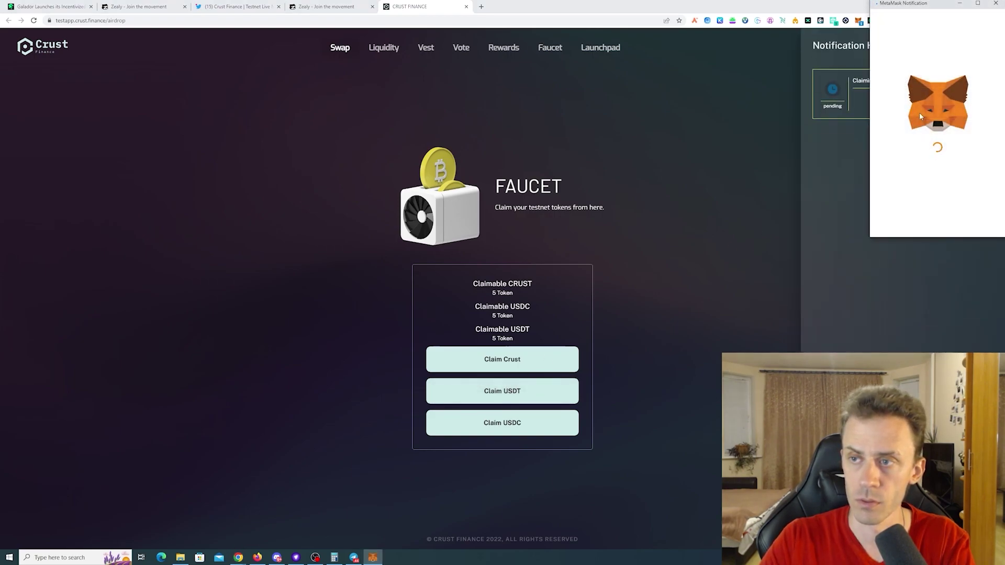
pyautogui.click(968, 221)
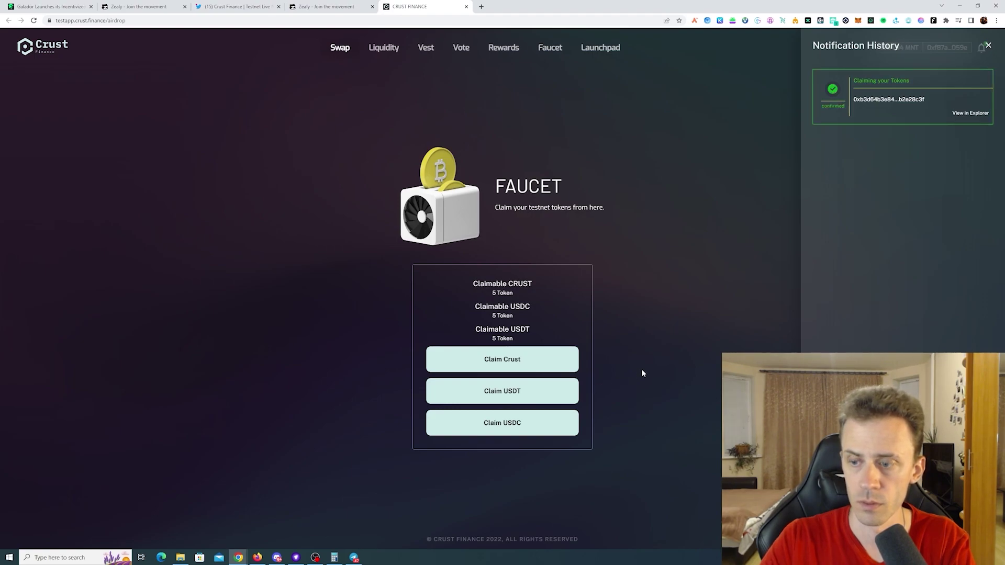
pyautogui.click(564, 428)
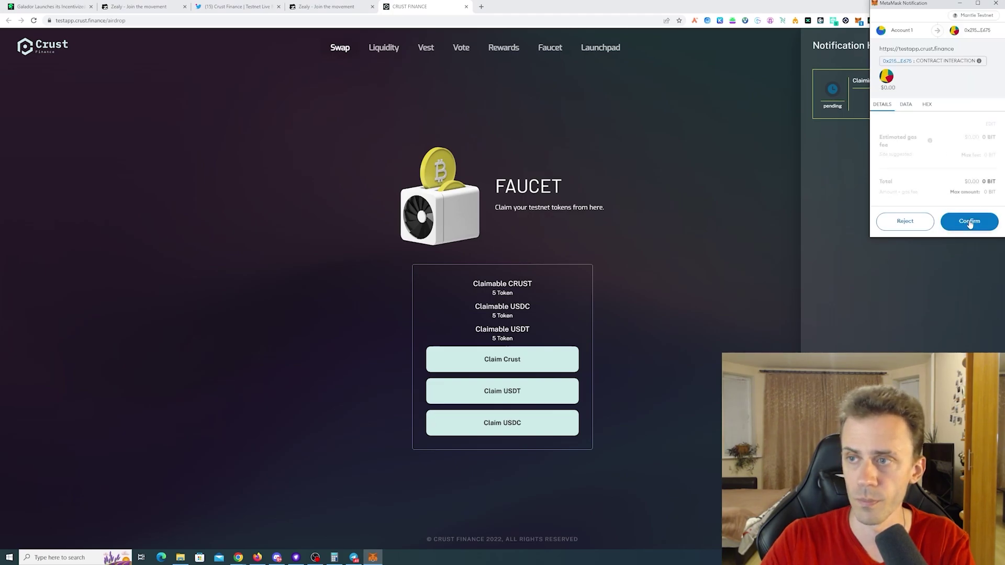
pyautogui.click(969, 222)
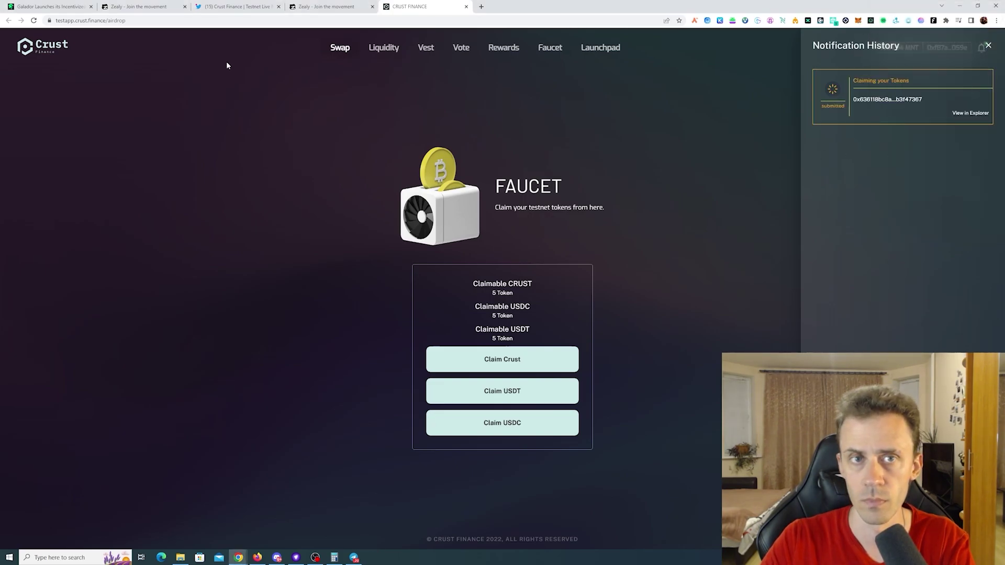
# - Check the tweet thread, then return to Crust Finance and close the notification history
pyautogui.click(256, 8)
pyautogui.scroll(4, 453, 157)
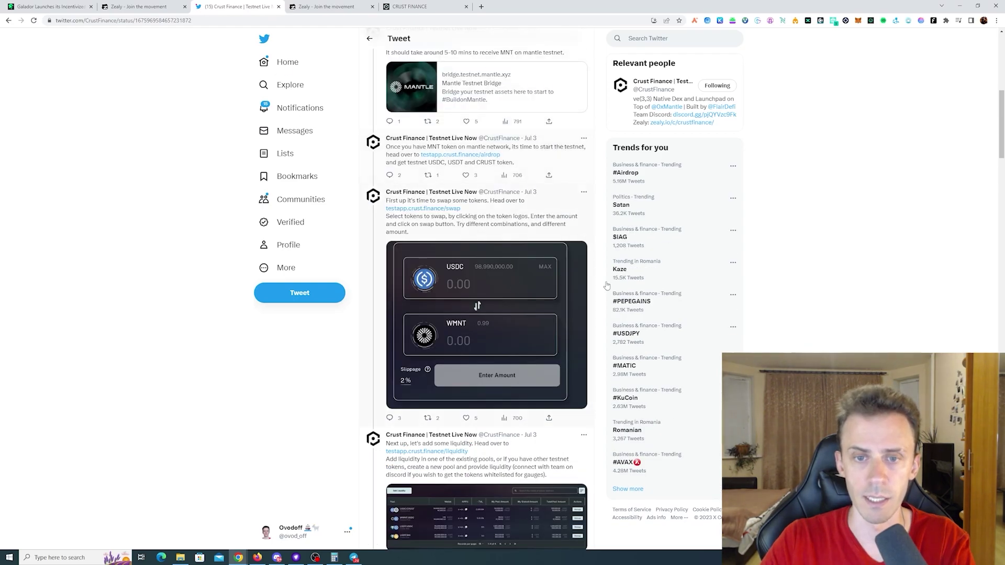
pyautogui.click(419, 7)
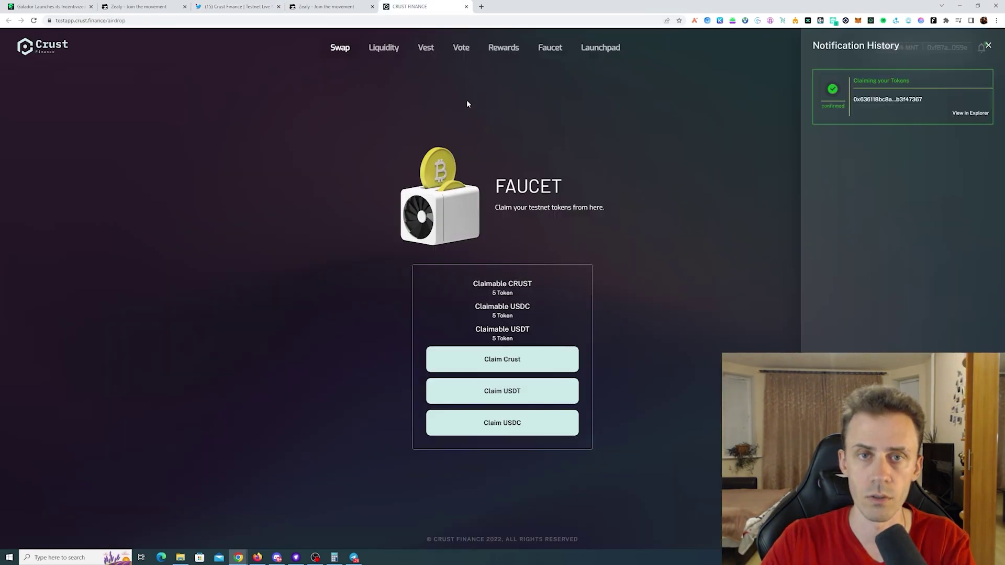
pyautogui.click(522, 135)
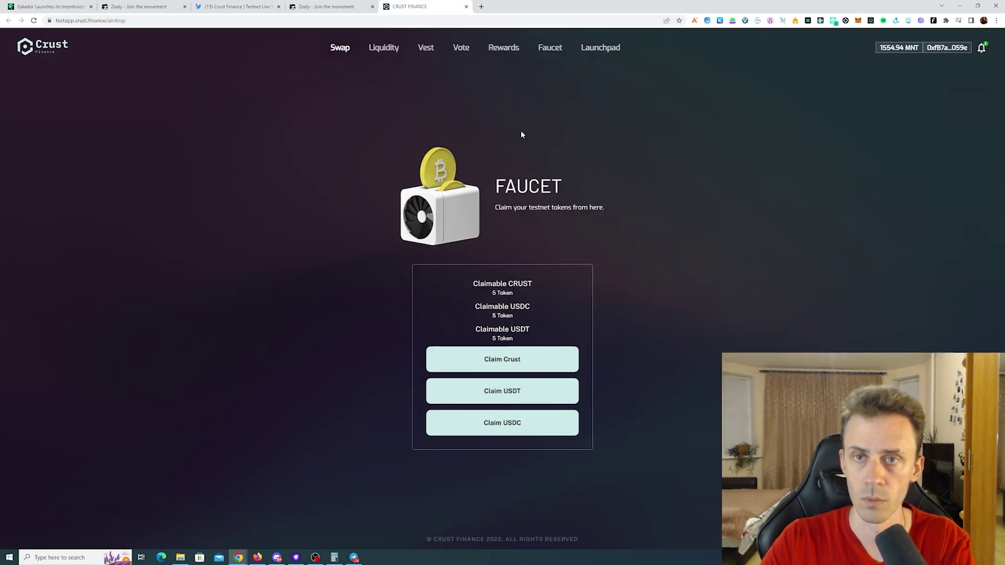
# - Swap 50 MNT for USDC and confirm it in MetaMask
pyautogui.click(340, 47)
pyautogui.click(576, 251)
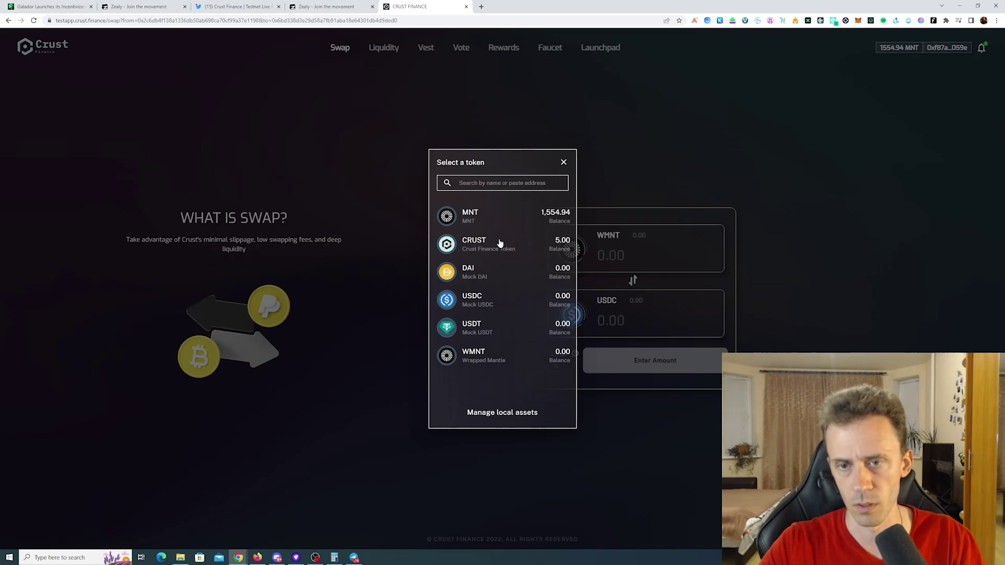
pyautogui.click(478, 214)
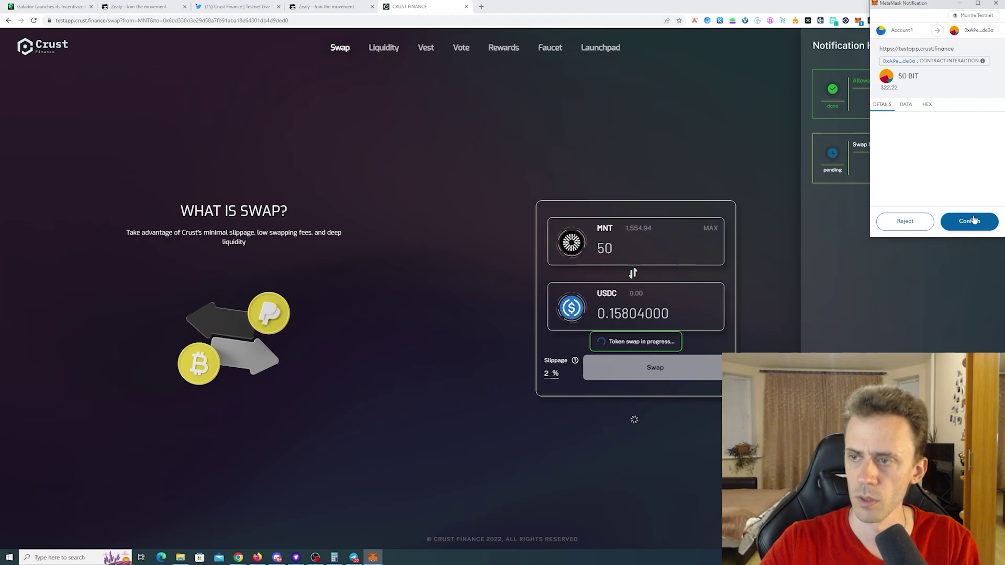
pyautogui.click(970, 221)
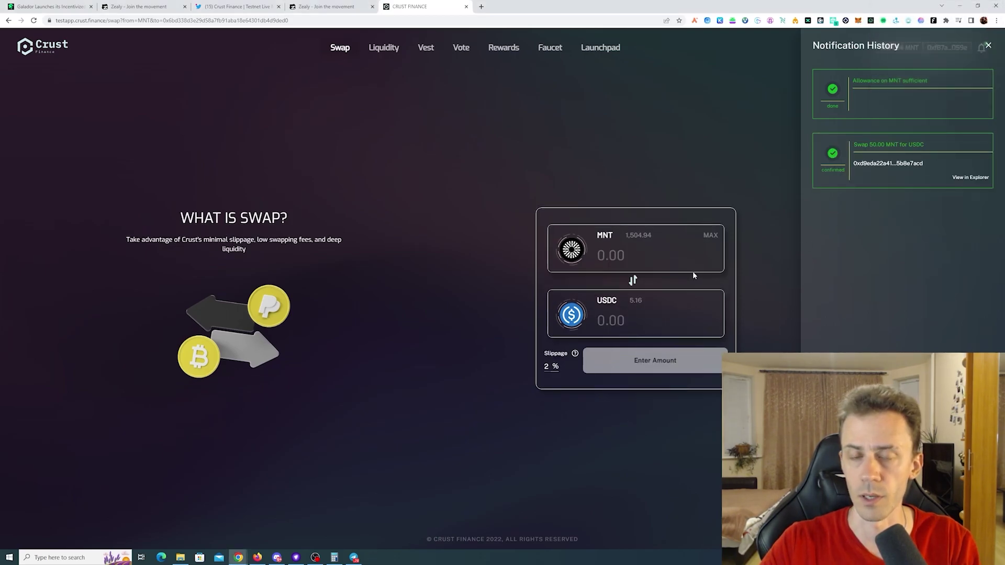
# - Swap 100 MNT for USDT and confirm it in MetaMask
pyautogui.click(693, 272)
pyautogui.write('100')
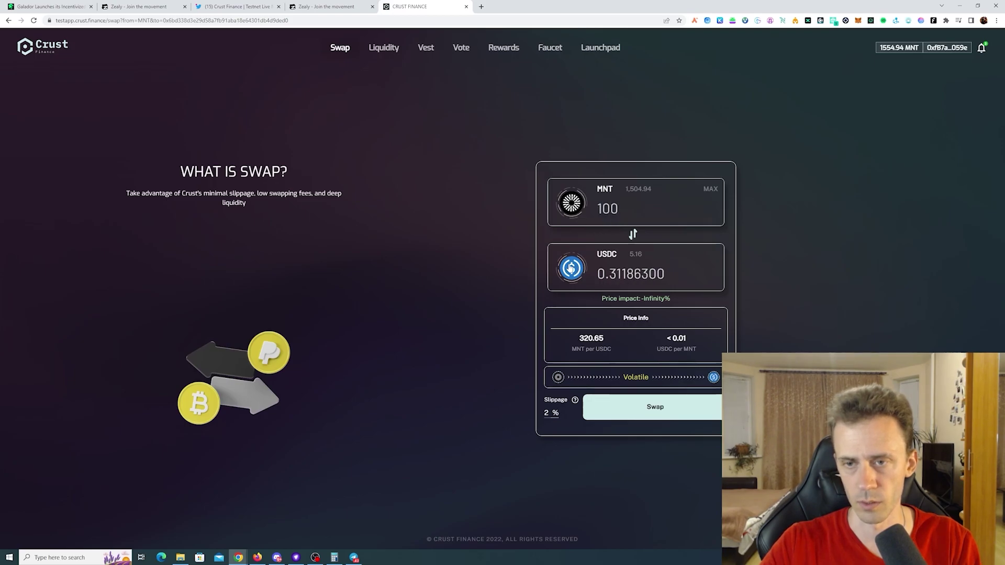
pyautogui.click(572, 268)
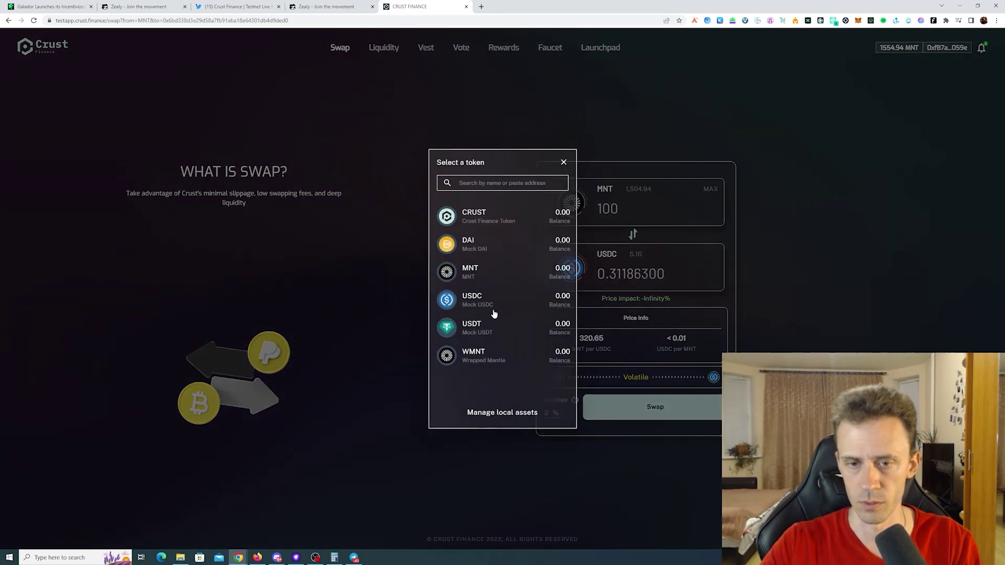
pyautogui.click(493, 330)
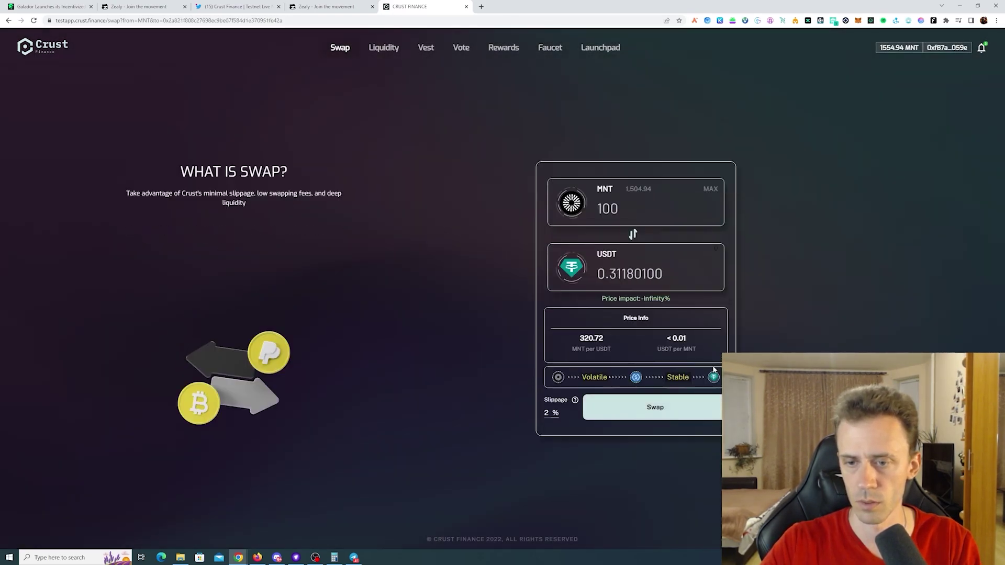
pyautogui.click(704, 408)
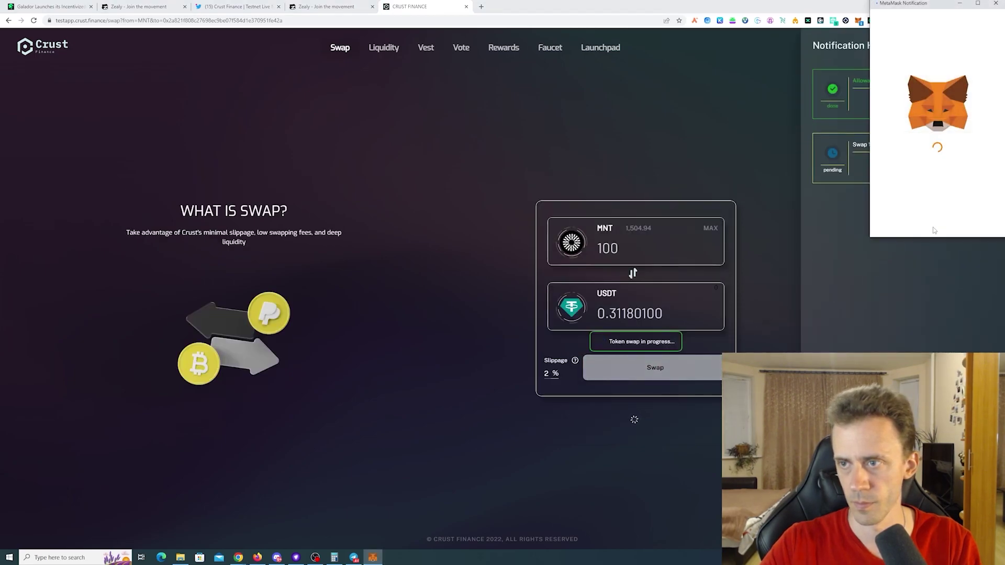
pyautogui.click(981, 224)
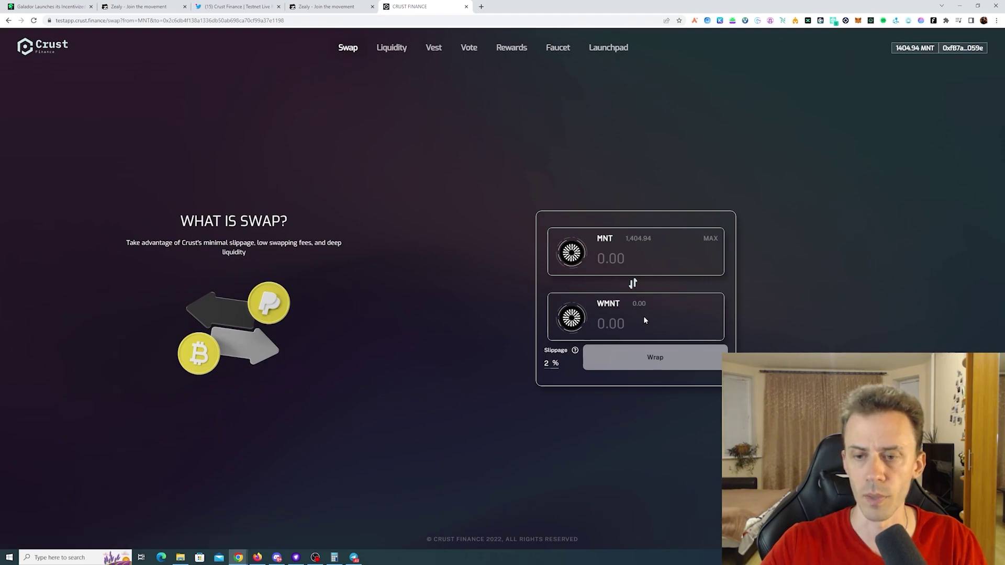
# - Wrap 200 MNT into WMNT and confirm the transaction in MetaMask
pyautogui.click(618, 258)
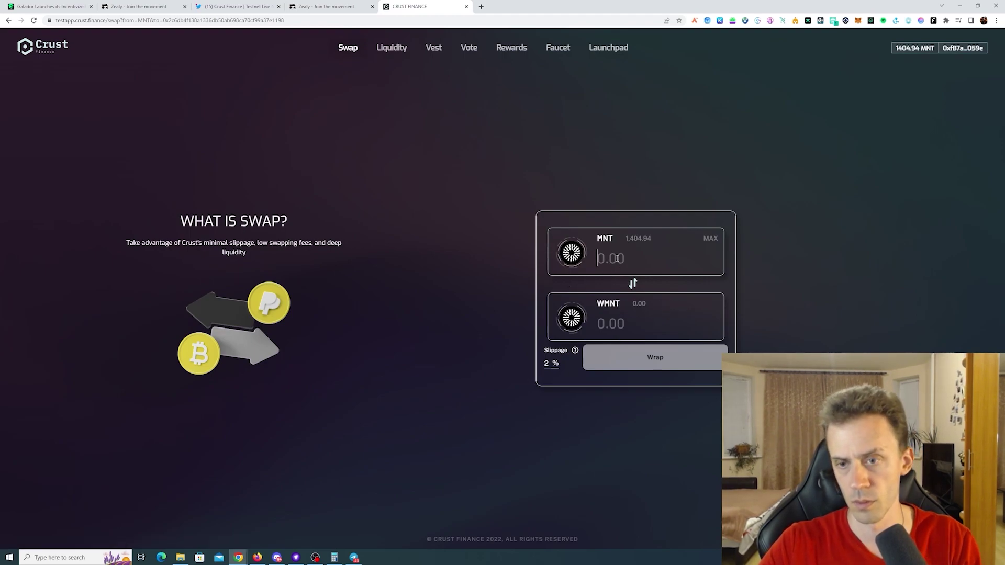
pyautogui.write('200')
pyautogui.click(648, 356)
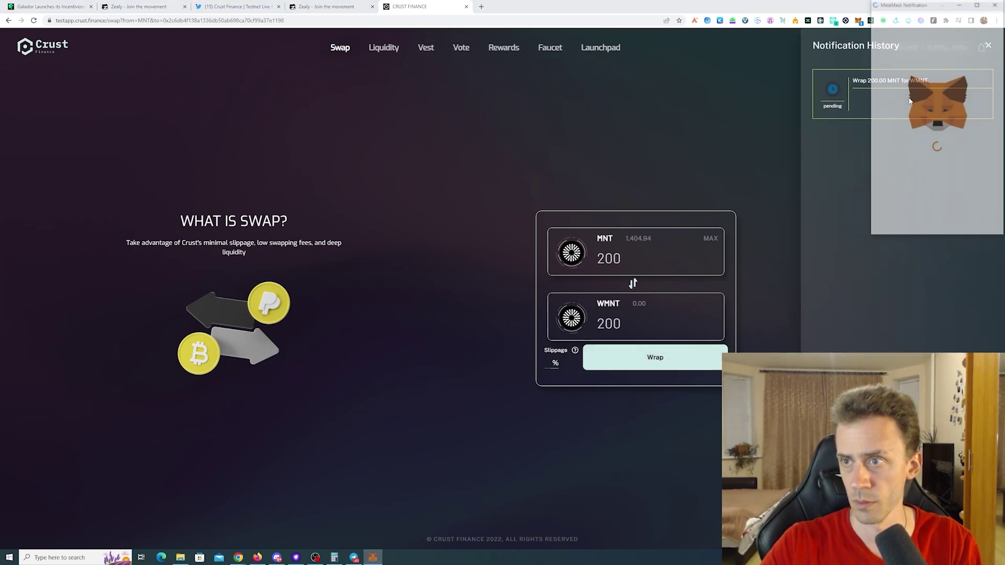
pyautogui.click(973, 223)
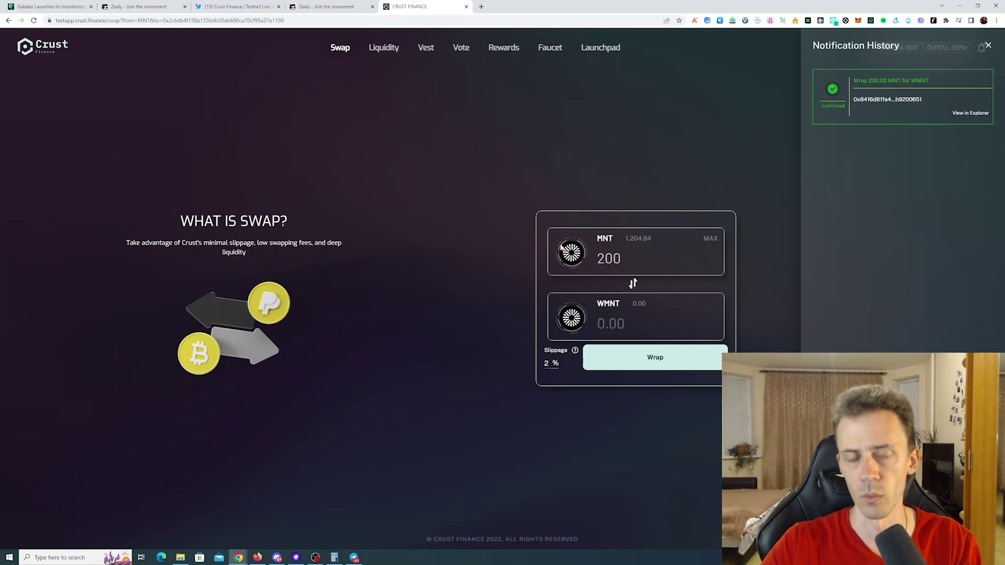
pyautogui.hotkey('ctrl', '3')
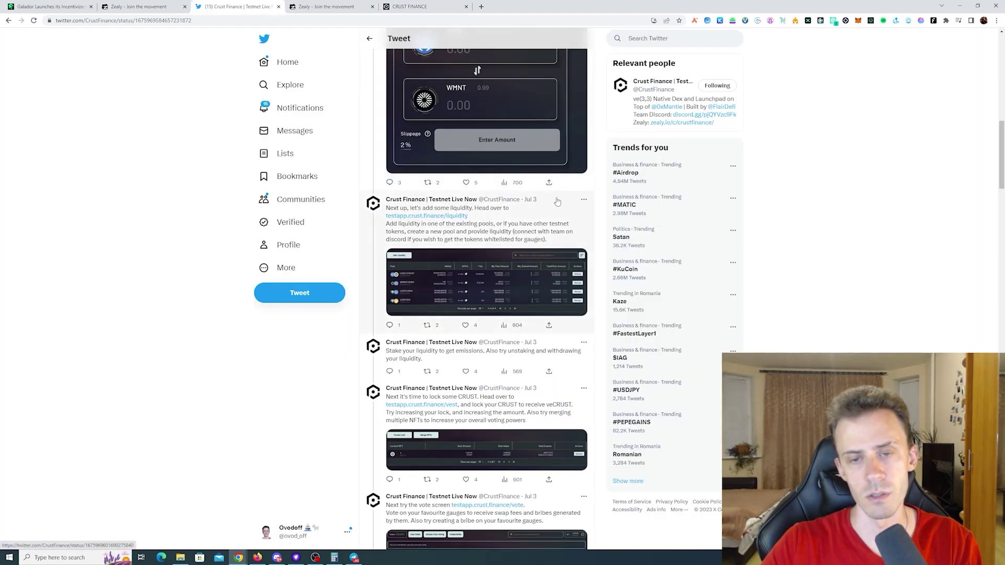
pyautogui.click(414, 6)
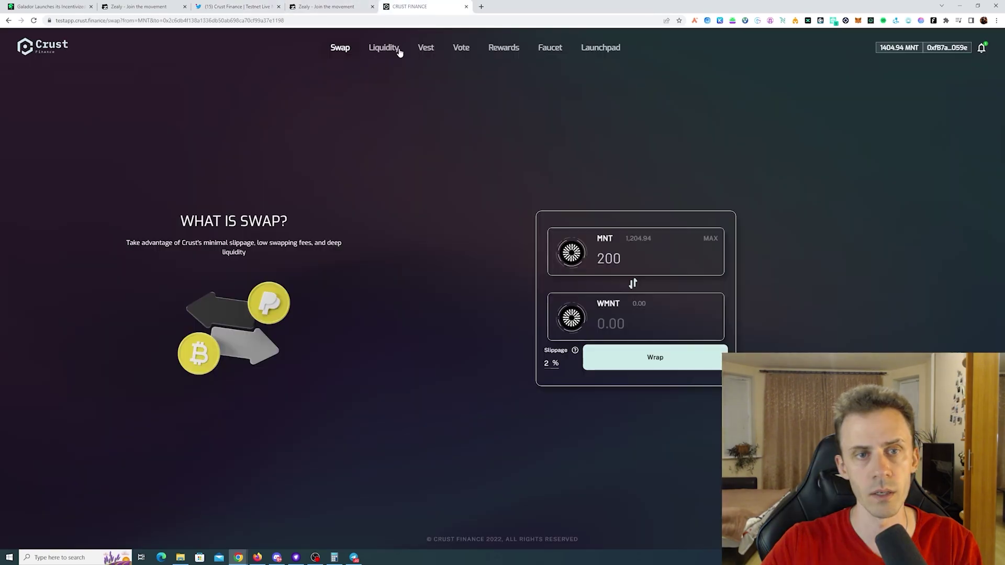
# - Set up a 1 USDT deposit into the volatile USDT/USDC pool
pyautogui.click(381, 55)
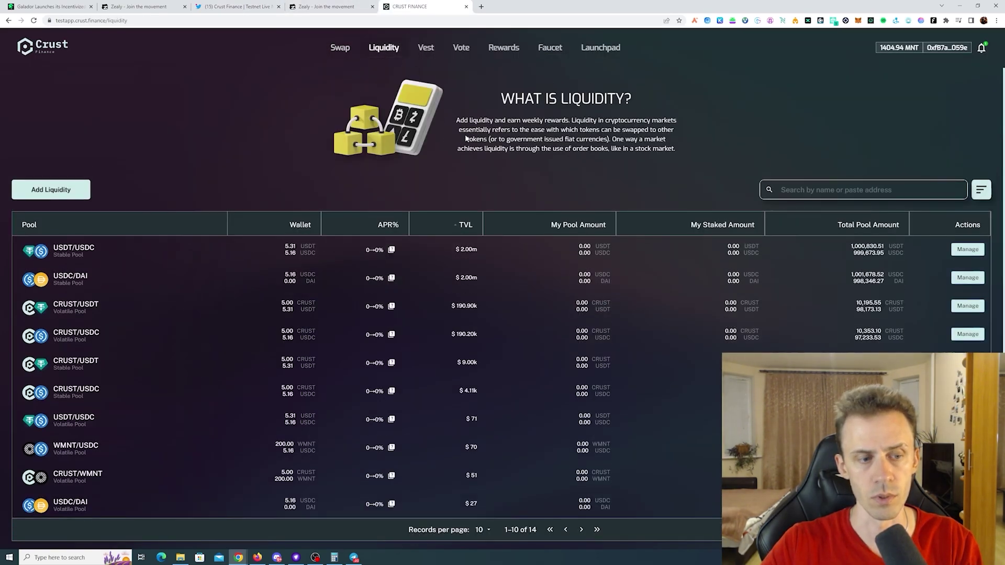
pyautogui.scroll(-1, 607, 139)
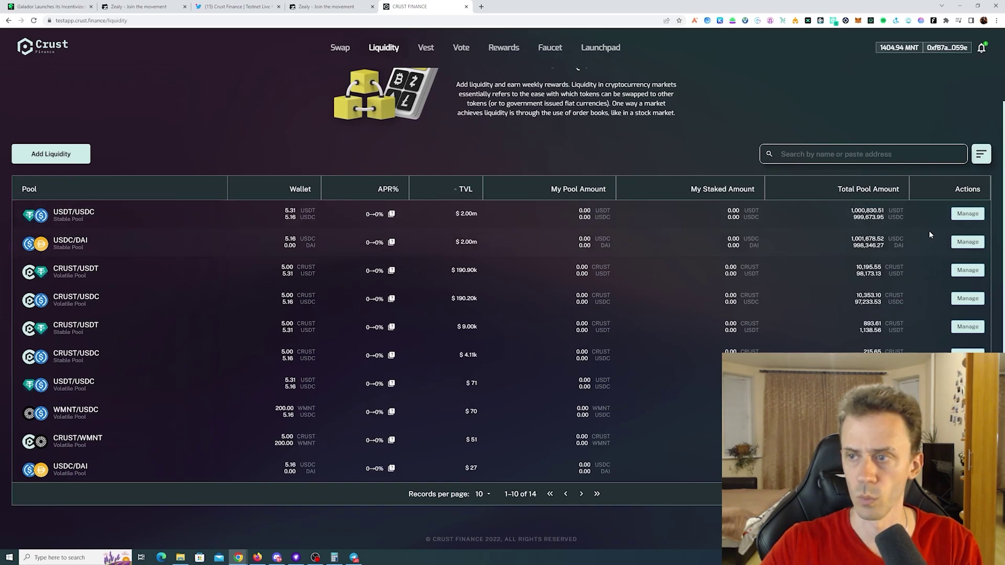
pyautogui.click(968, 214)
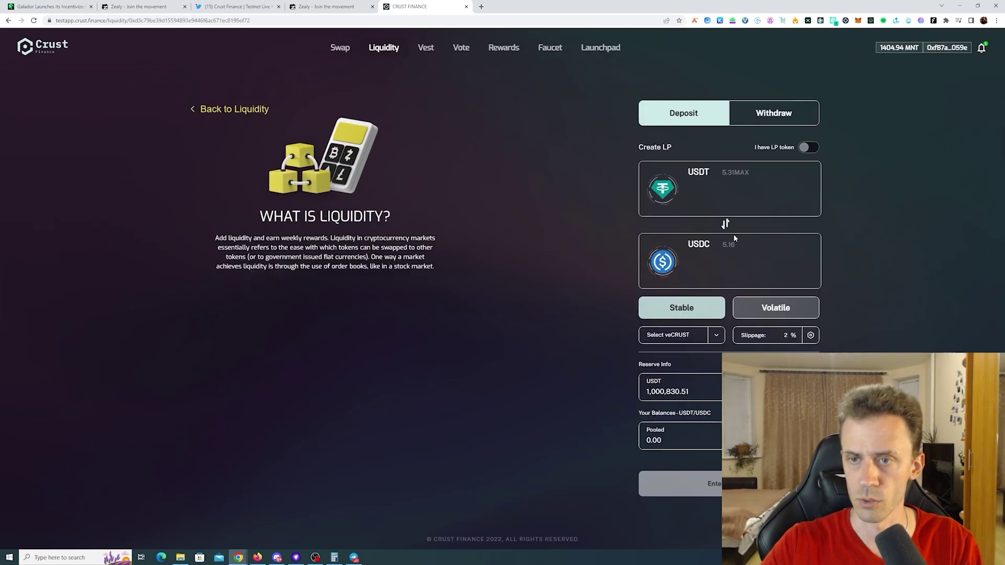
pyautogui.click(731, 195)
pyautogui.write('1')
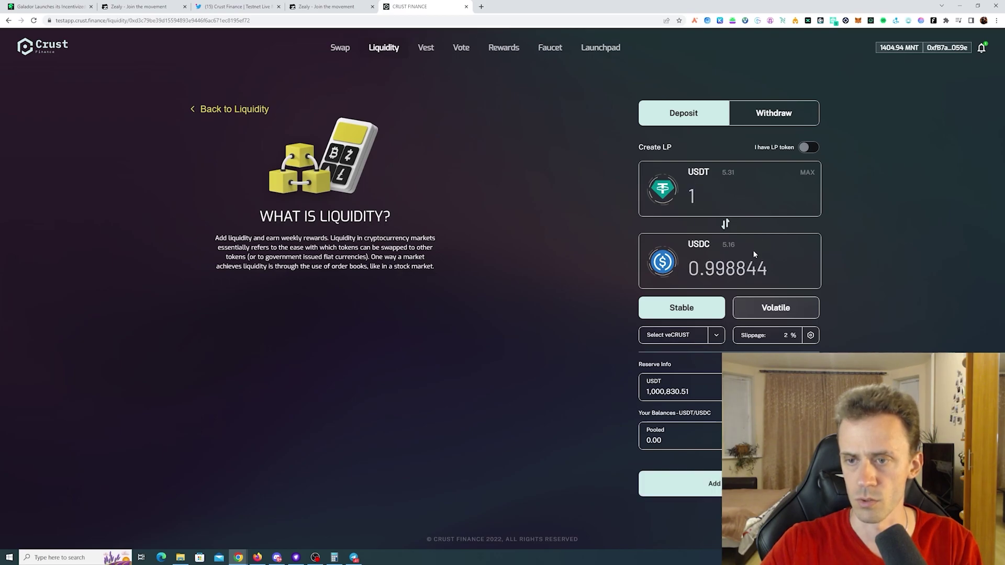
pyautogui.click(734, 311)
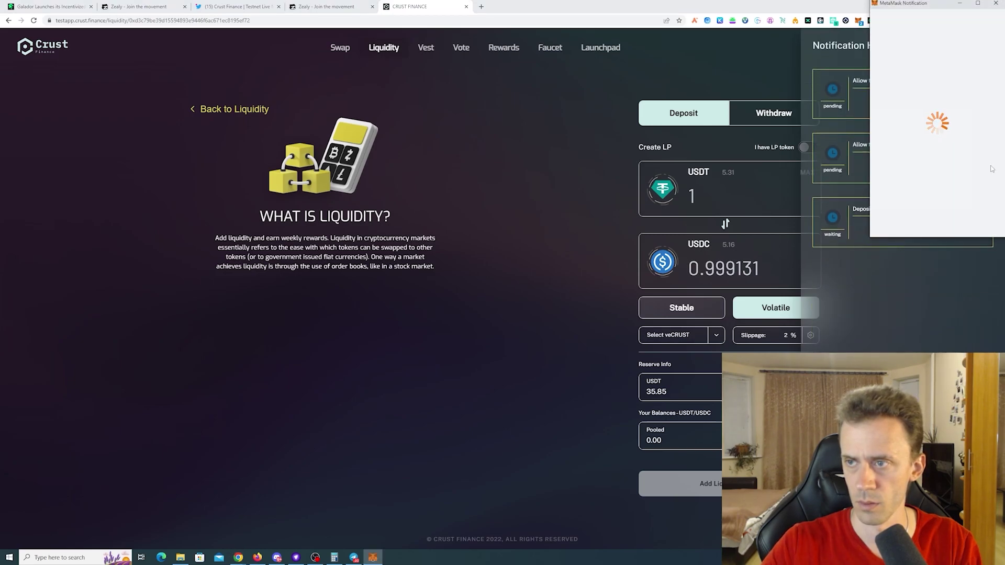
# - Approve the USDC and USDT spending caps and confirm the pool deposit in MetaMask
pyautogui.click(975, 178)
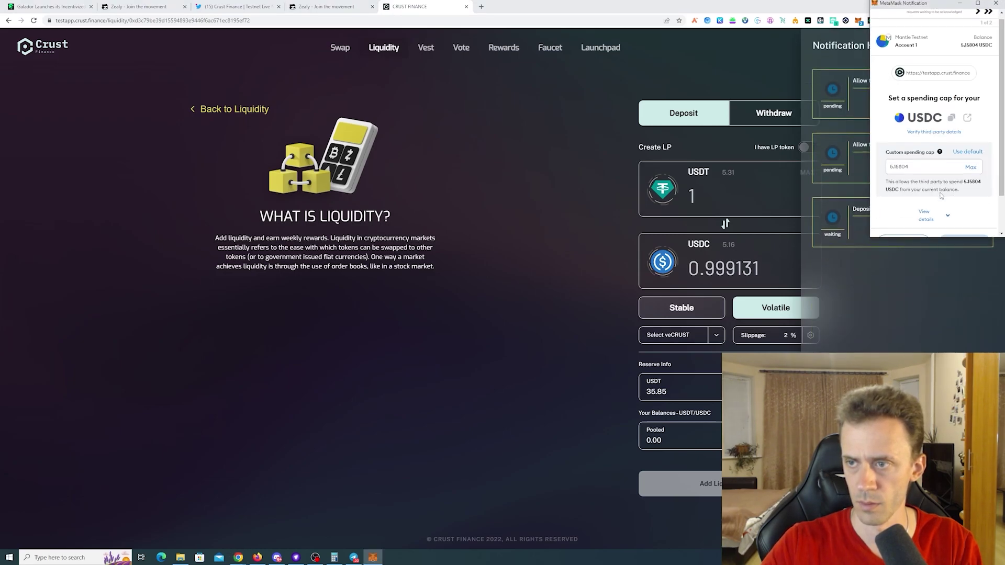
pyautogui.scroll(-2, 948, 199)
pyautogui.click(945, 206)
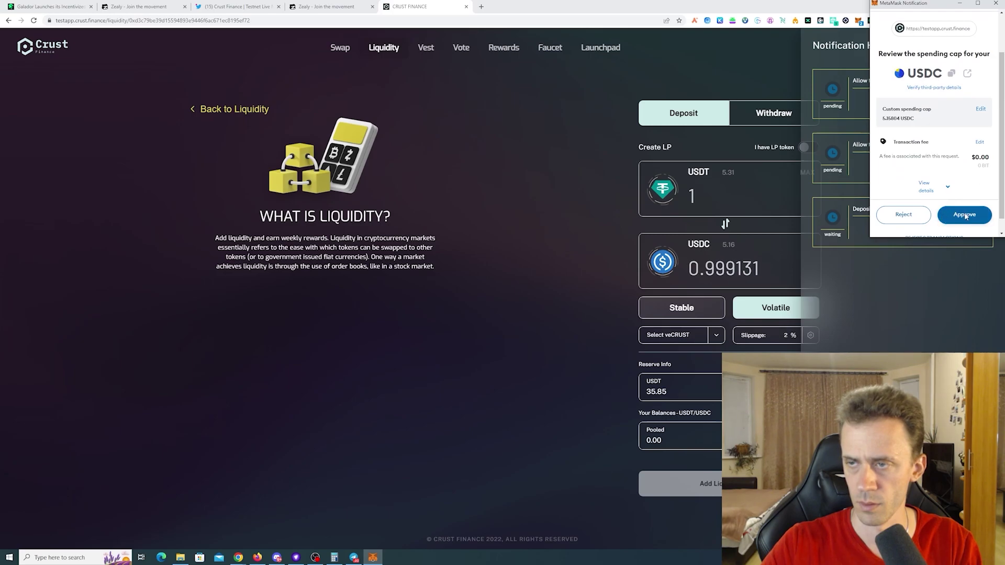
pyautogui.click(965, 215)
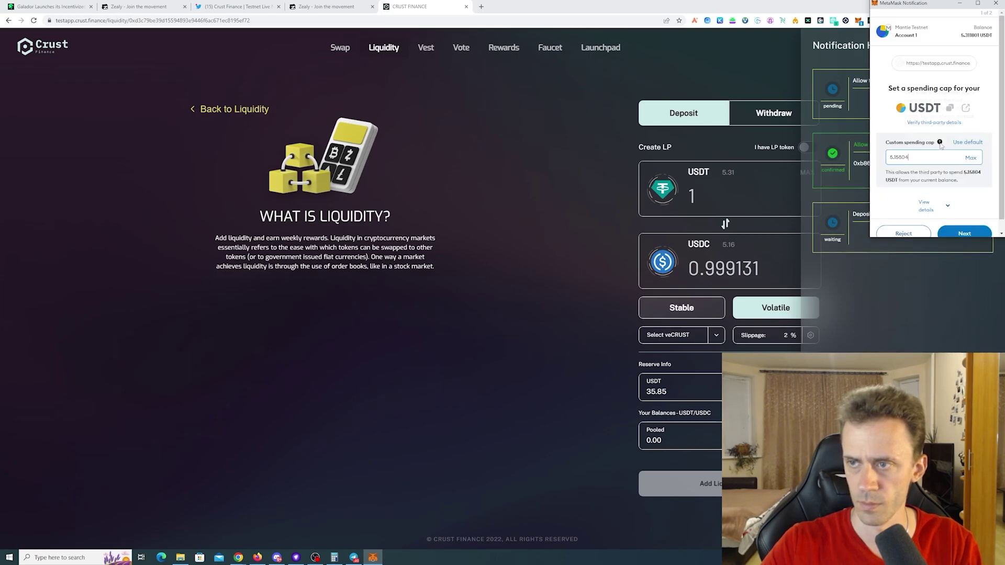
pyautogui.scroll(-1, 955, 182)
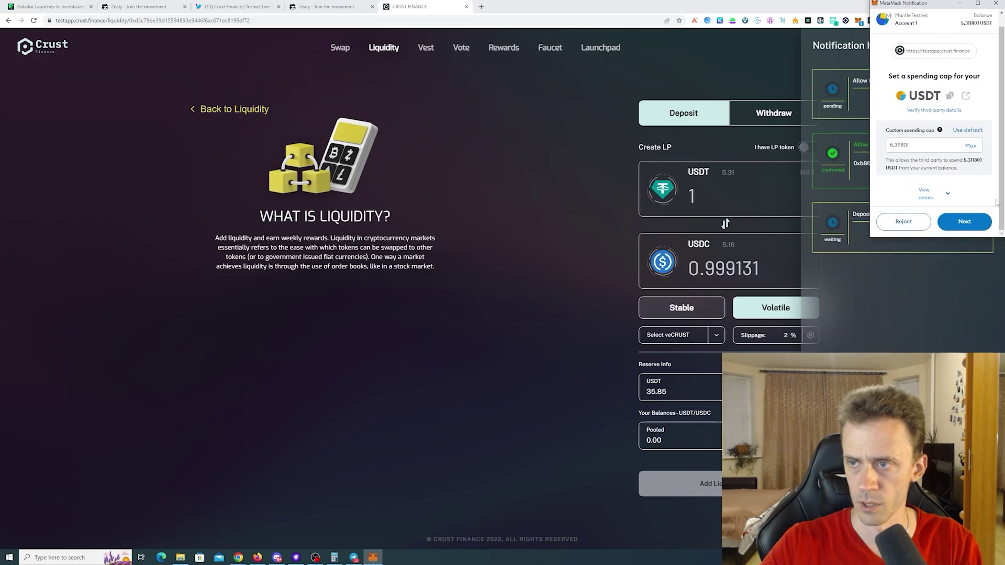
pyautogui.click(964, 222)
pyautogui.scroll(-1, 958, 196)
pyautogui.click(964, 222)
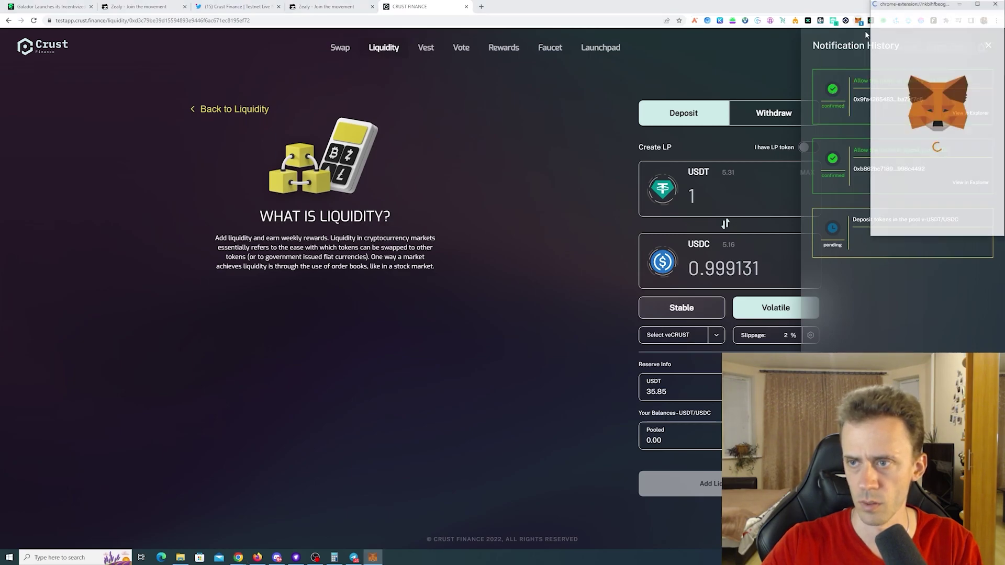
pyautogui.click(978, 221)
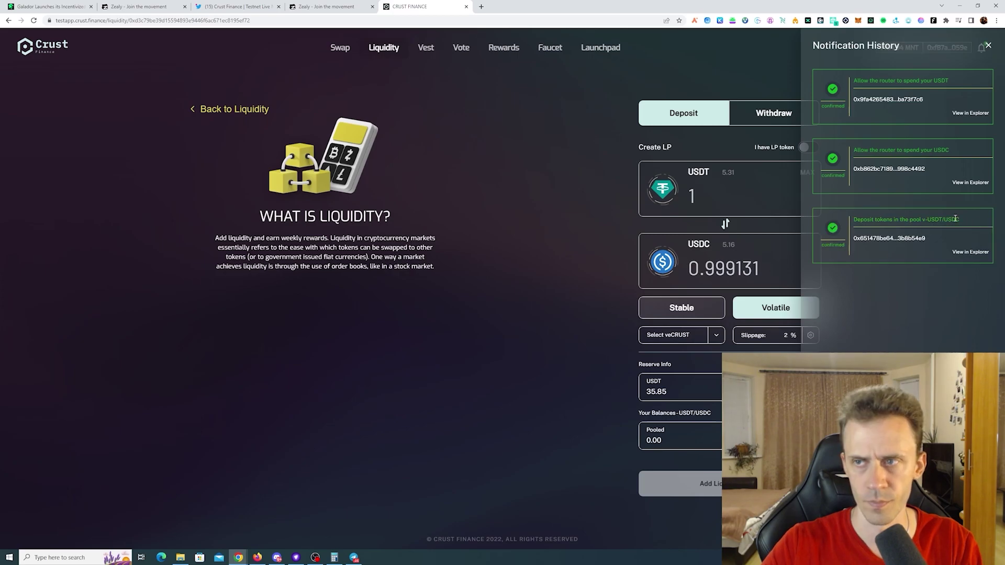
# - Fill the CRUST/WMNT volatile pool's deposit form with 200 WMNT and the matching CRUST amount
pyautogui.click(988, 46)
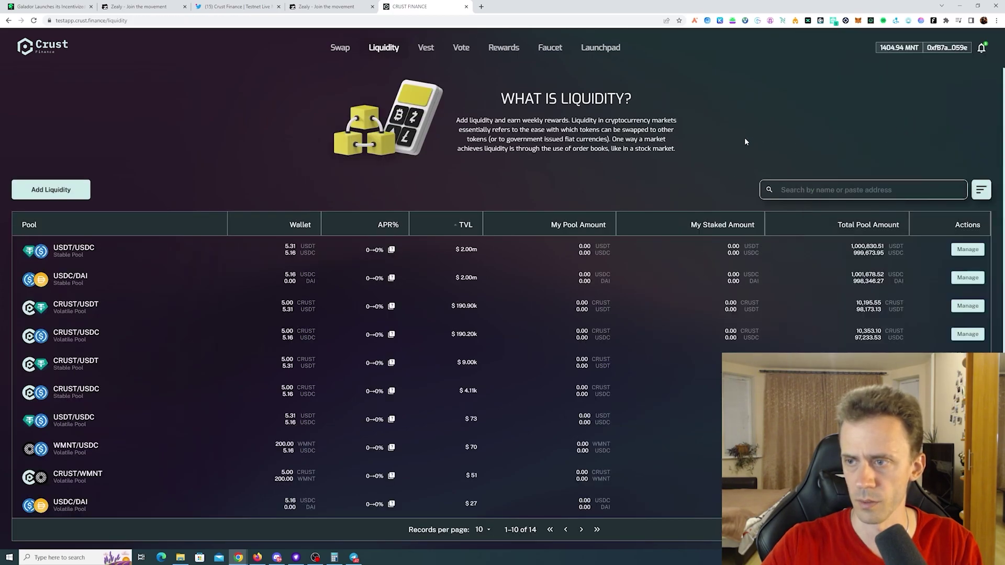
pyautogui.scroll(-1, 245, 215)
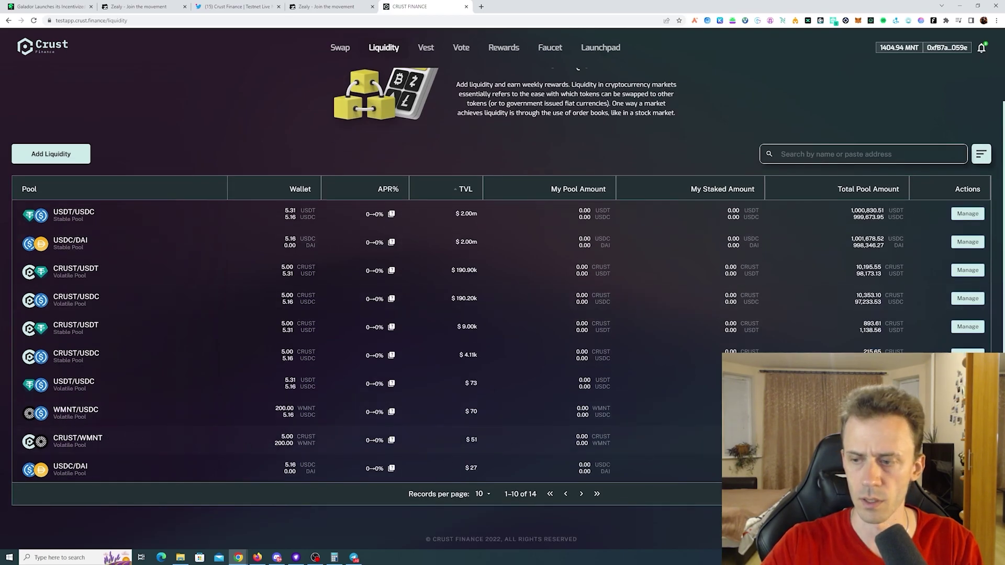
pyautogui.click(968, 440)
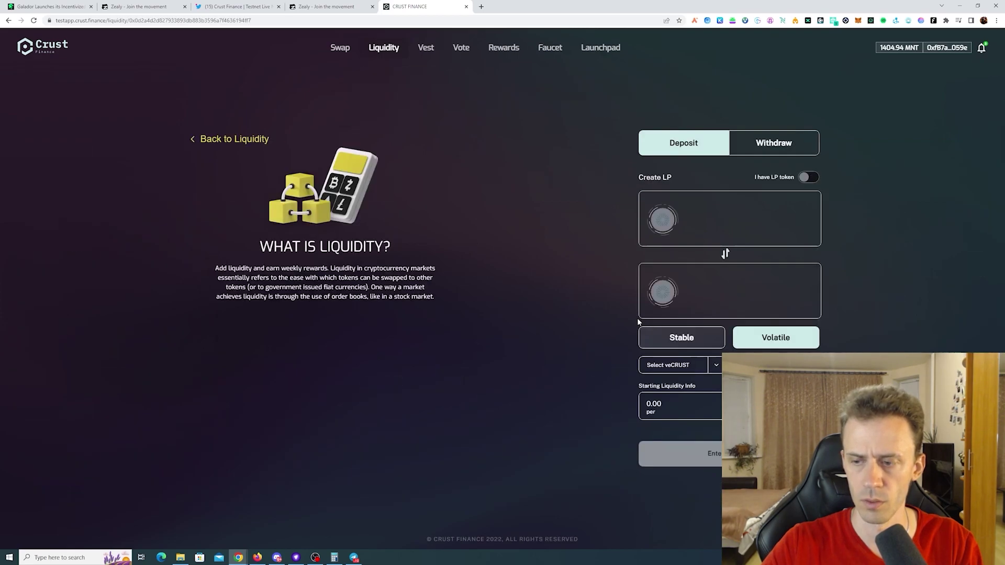
pyautogui.click(732, 198)
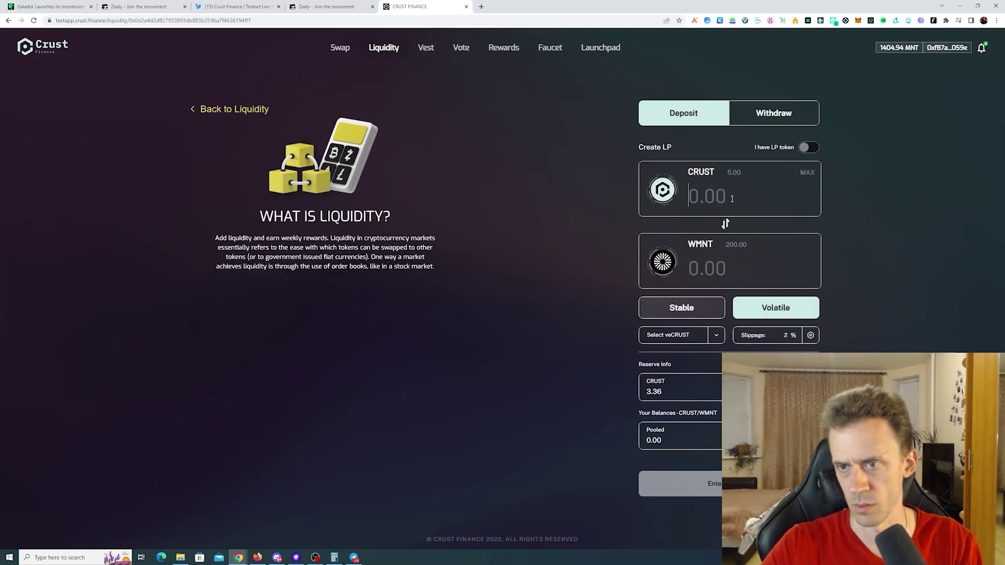
pyautogui.write('2')
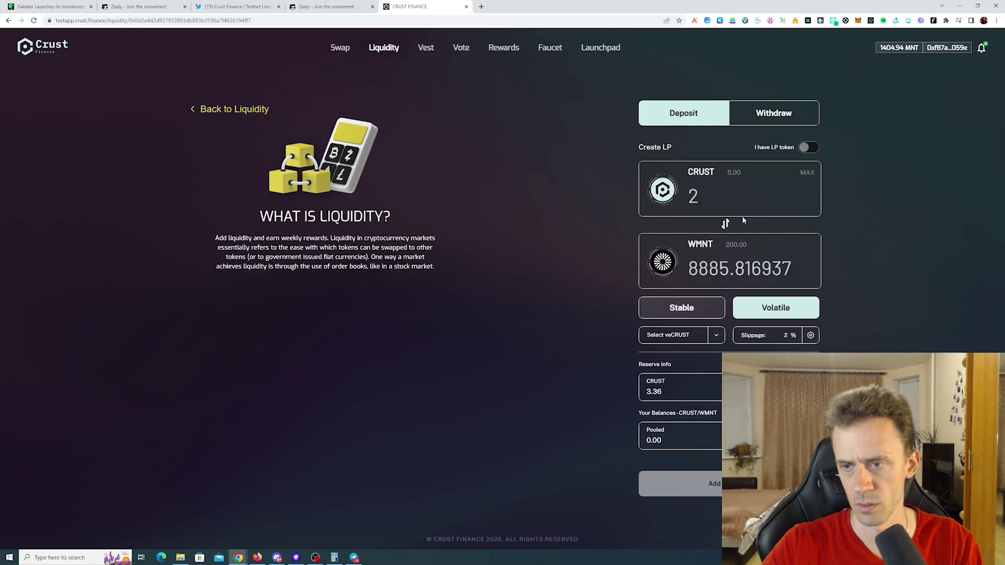
pyautogui.moveTo(799, 271); pyautogui.dragTo(660, 270)
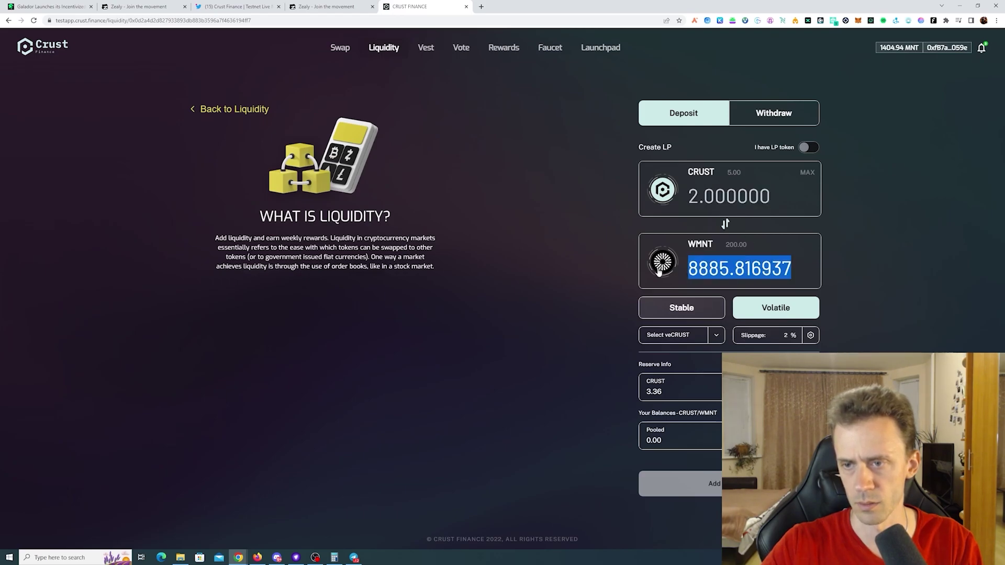
pyautogui.write('200')
# - Add the liquidity, approving the CRUST and WMNT spending caps, then return to the Twitter thread
pyautogui.click(681, 484)
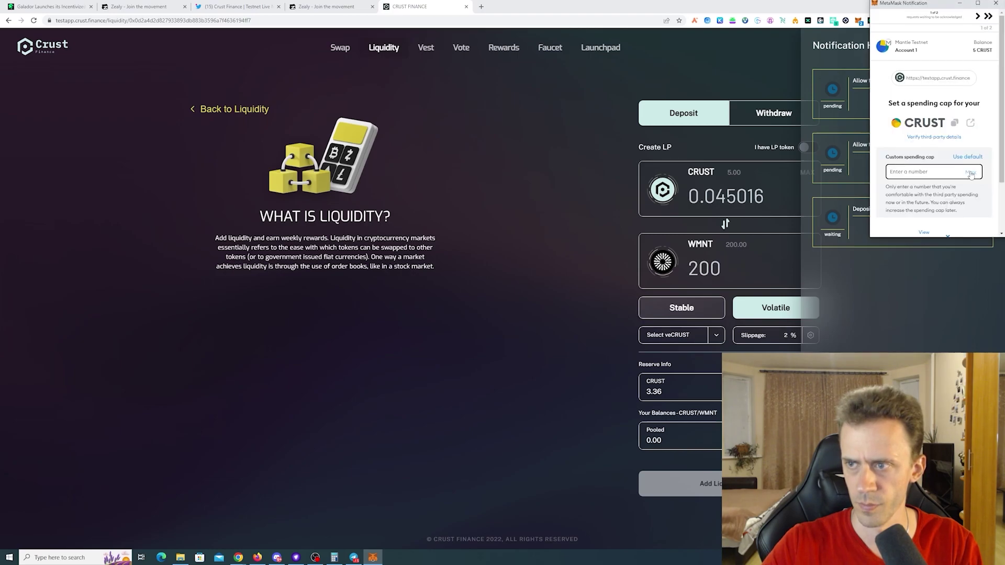
pyautogui.scroll(-2, 942, 225)
pyautogui.click(960, 197)
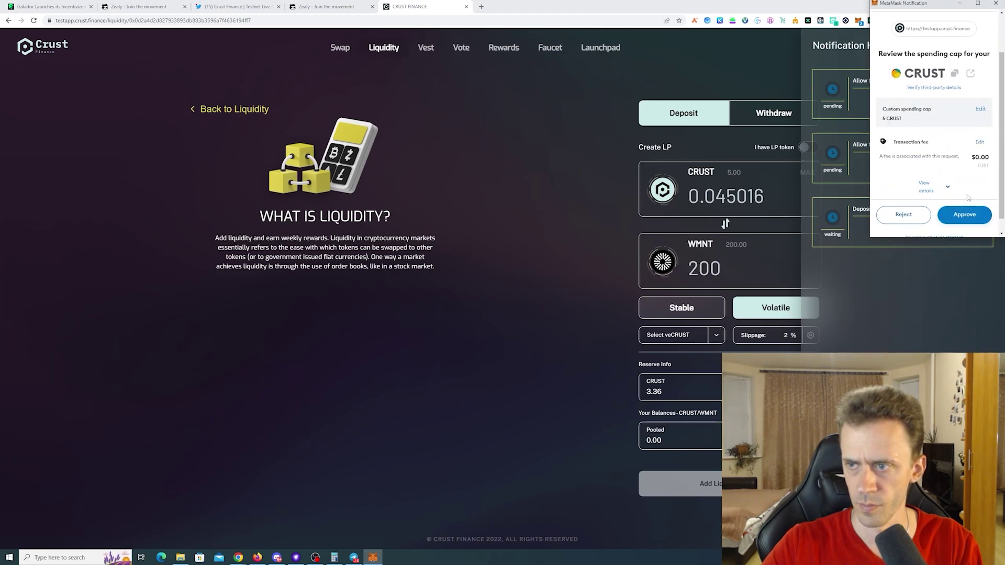
pyautogui.click(962, 213)
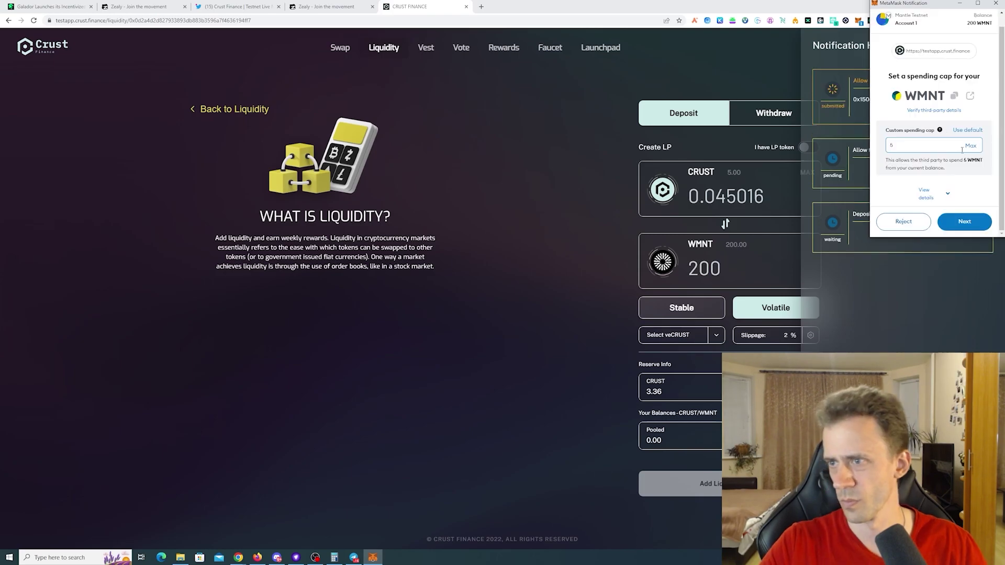
pyautogui.click(976, 222)
pyautogui.scroll(-1, 963, 210)
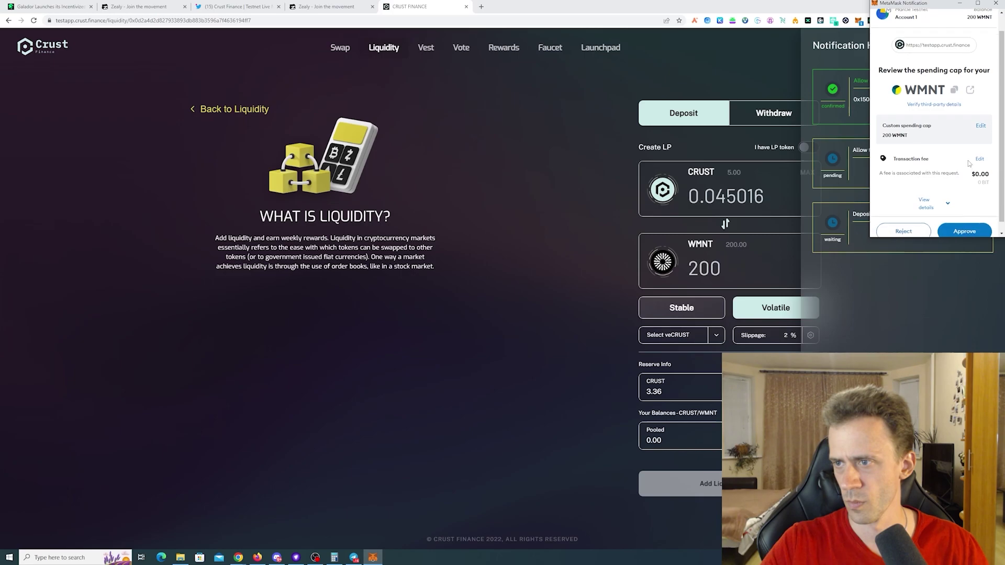
pyautogui.click(960, 220)
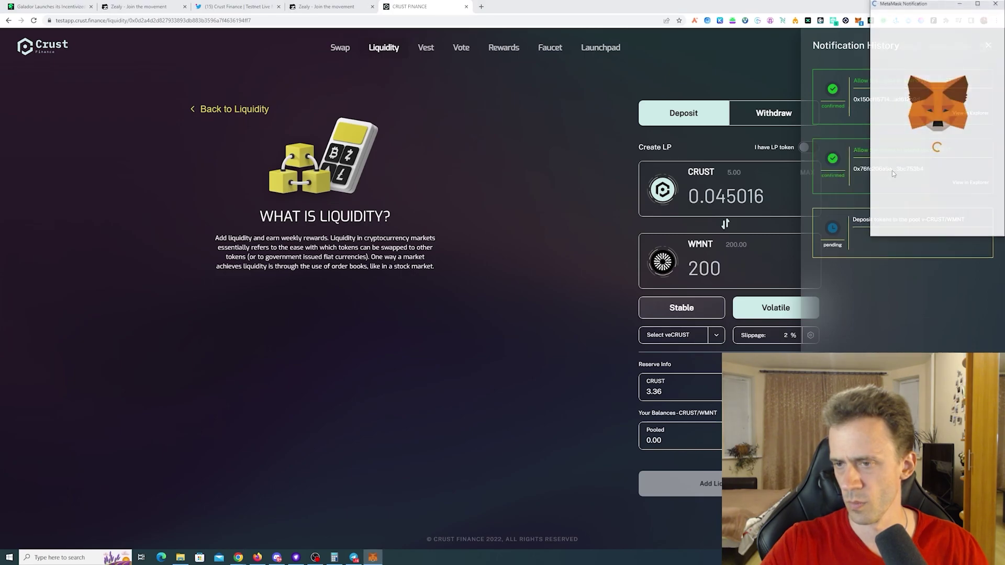
pyautogui.click(969, 221)
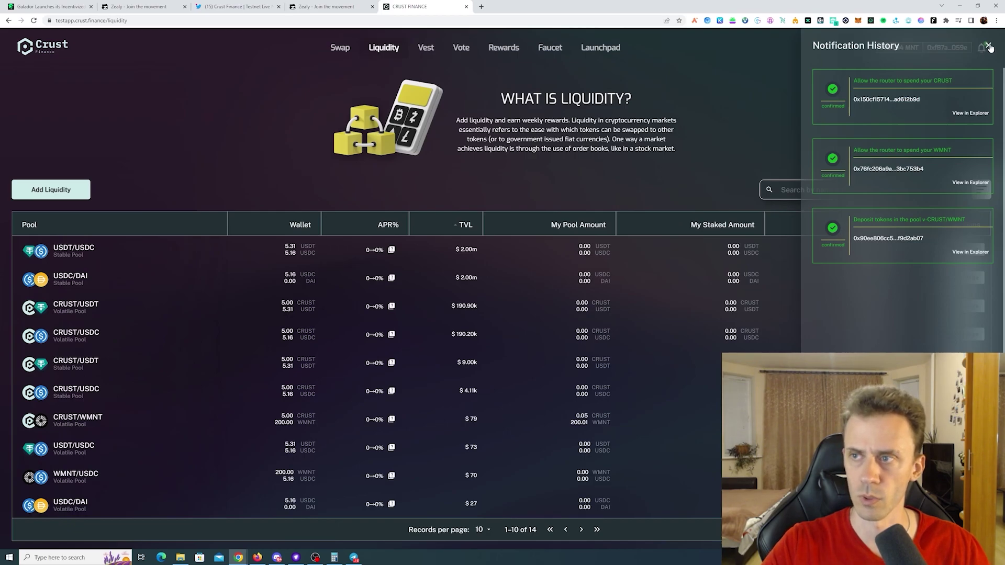
pyautogui.click(989, 46)
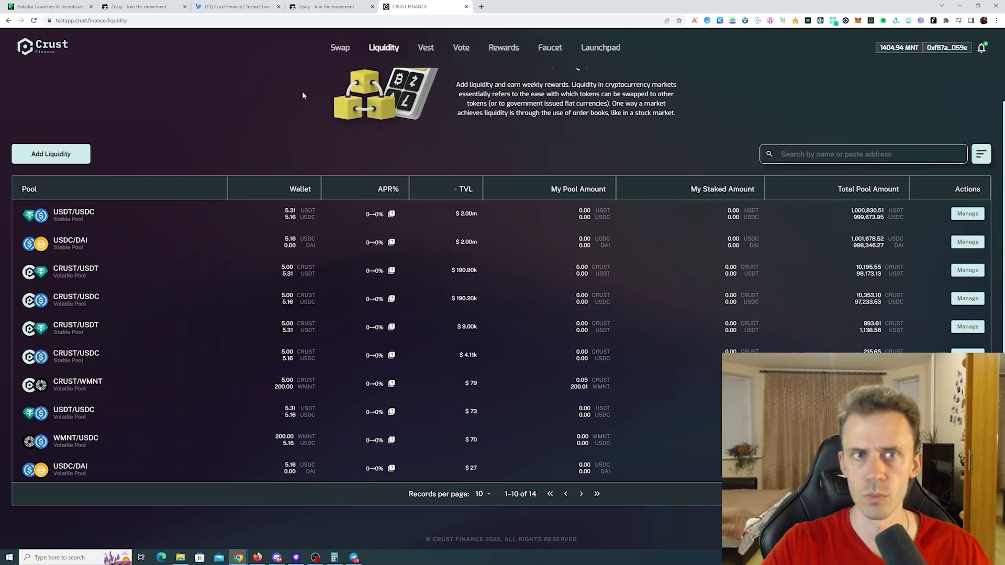
pyautogui.click(238, 6)
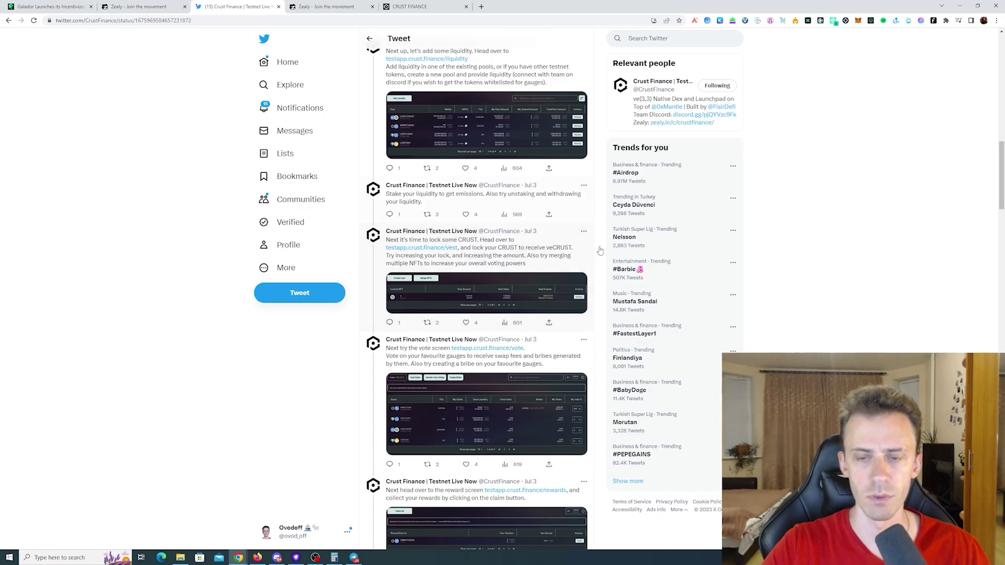
# - On the Vest page, start a new lock of 2 CRUST for four years
pyautogui.click(413, 7)
pyautogui.click(426, 47)
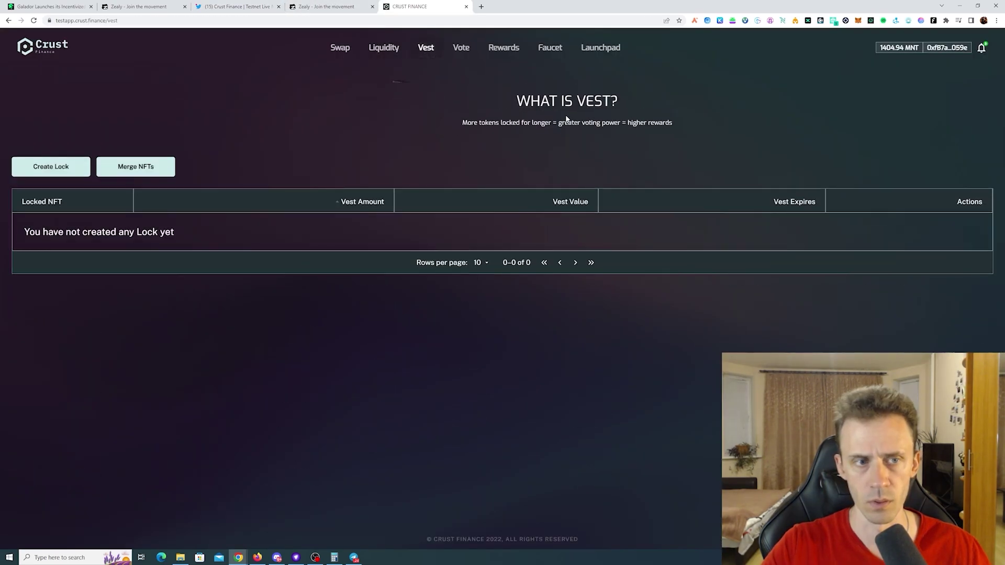
pyautogui.click(51, 167)
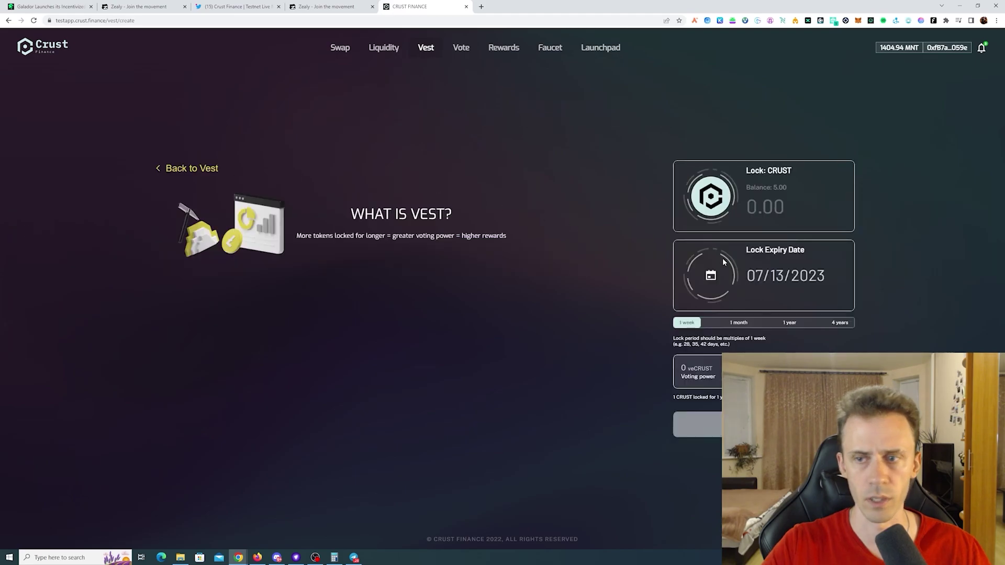
pyautogui.click(765, 207)
pyautogui.write('2')
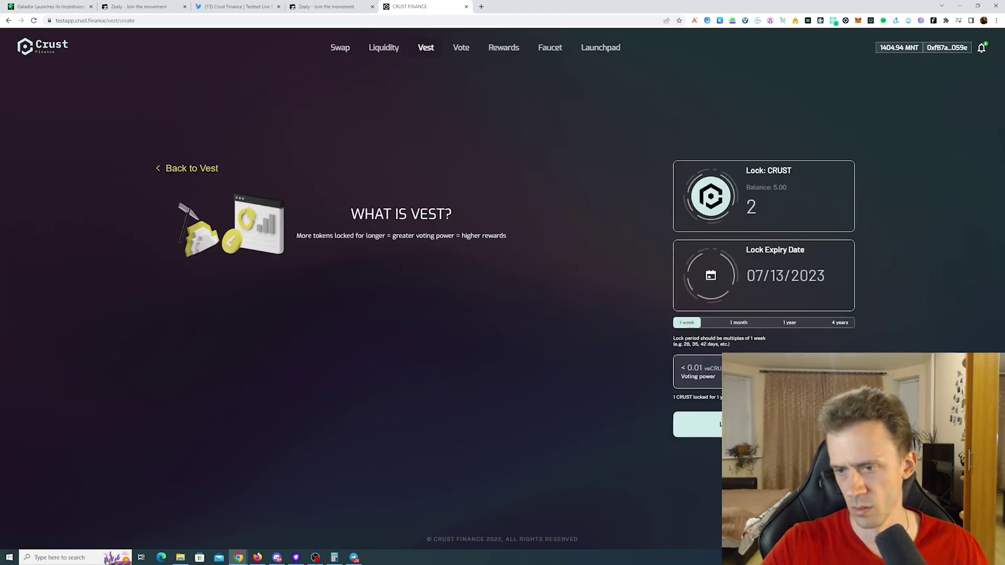
pyautogui.click(752, 323)
pyautogui.click(789, 323)
pyautogui.click(843, 322)
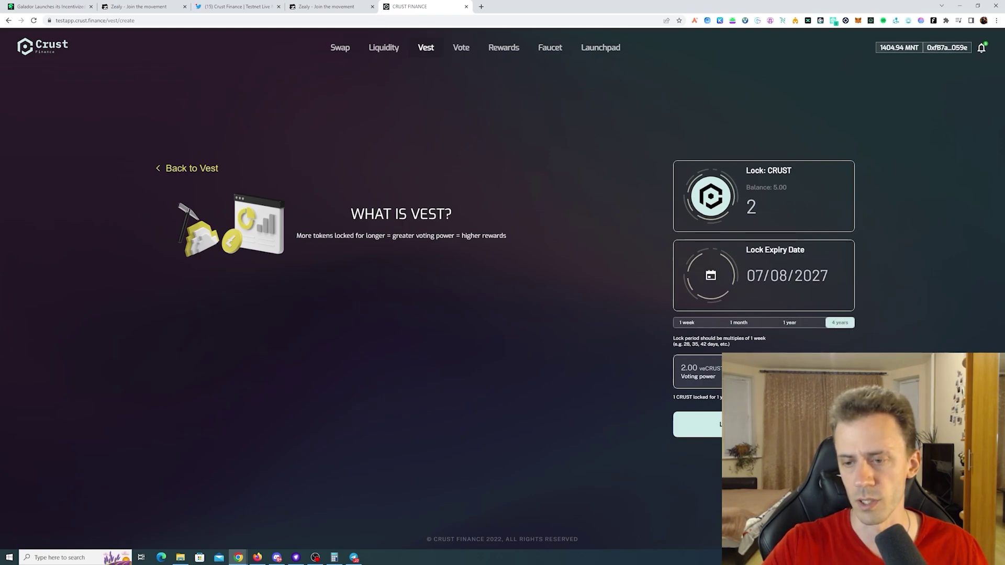
# - Submit the lock, approving the CRUST spending cap, then return to the Twitter thread
pyautogui.click(733, 424)
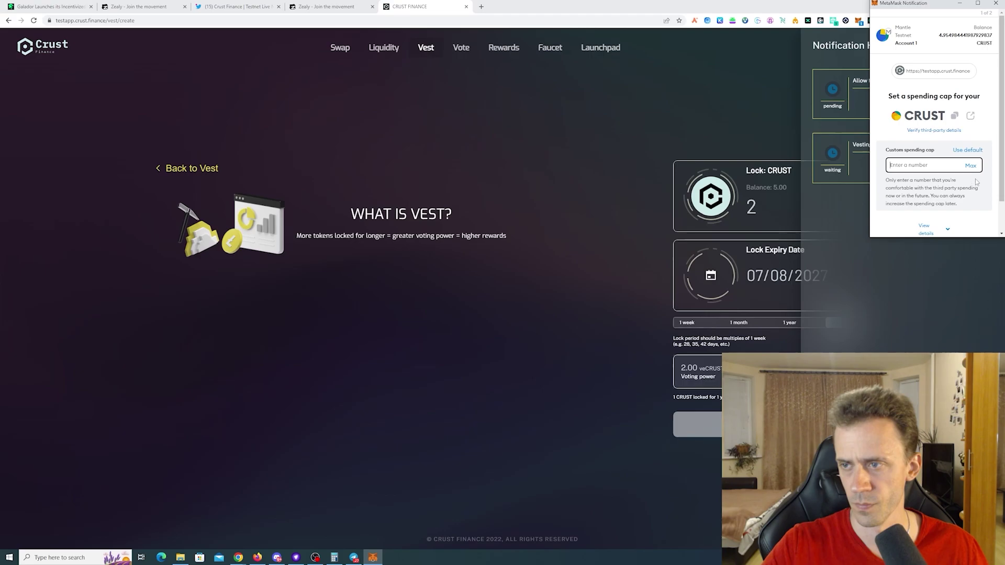
pyautogui.scroll(-1, 948, 195)
pyautogui.click(964, 222)
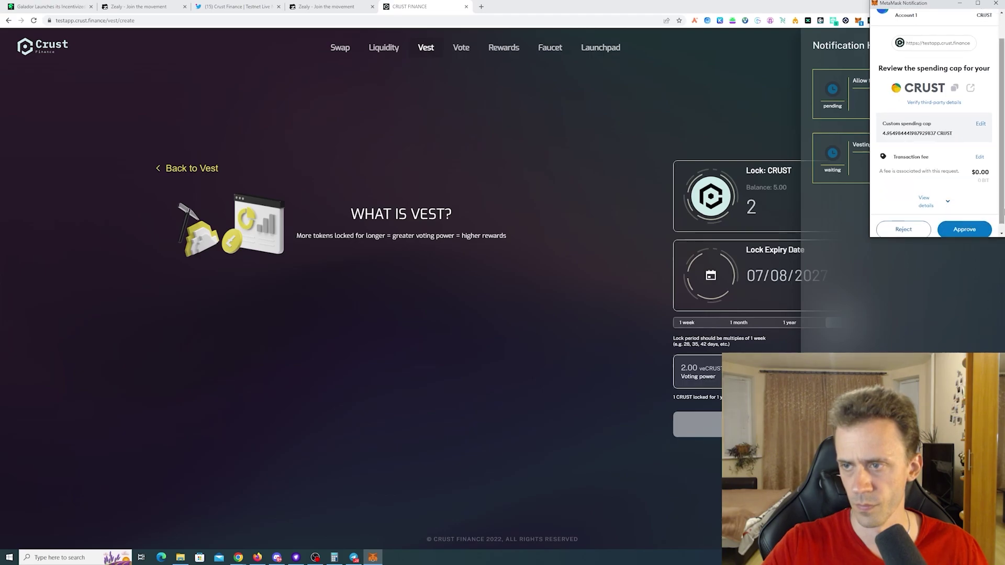
pyautogui.click(968, 226)
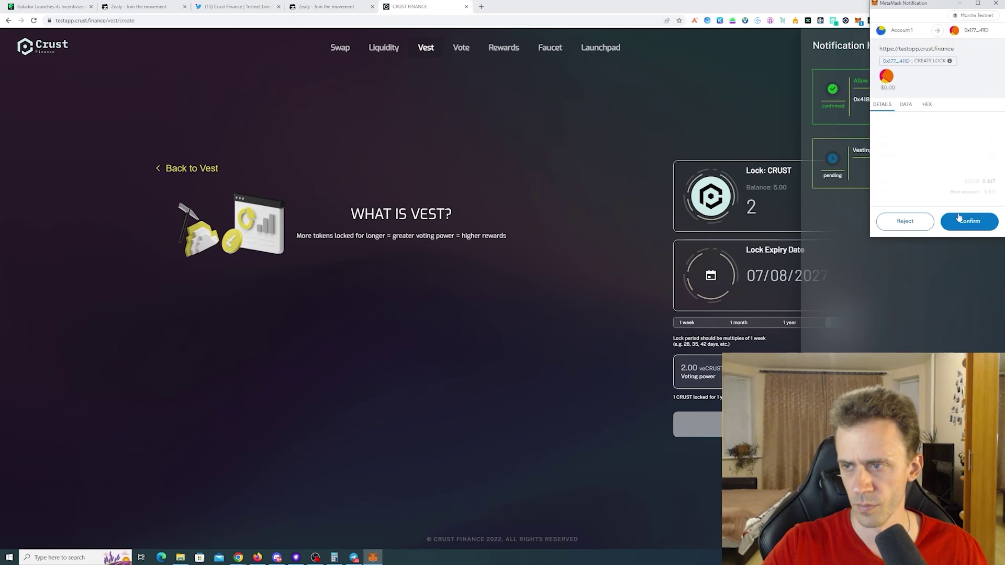
pyautogui.click(965, 220)
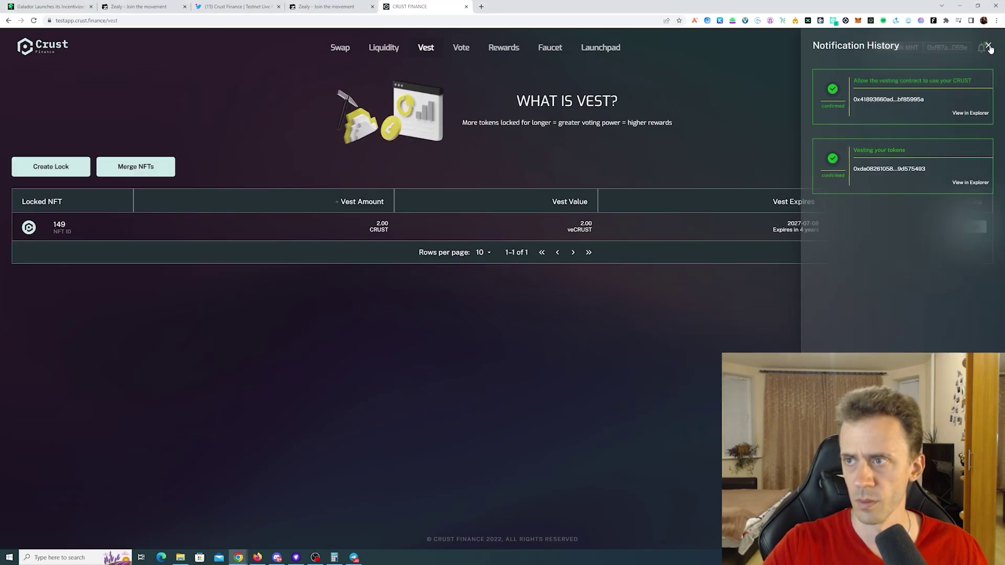
pyautogui.click(504, 123)
pyautogui.click(236, 7)
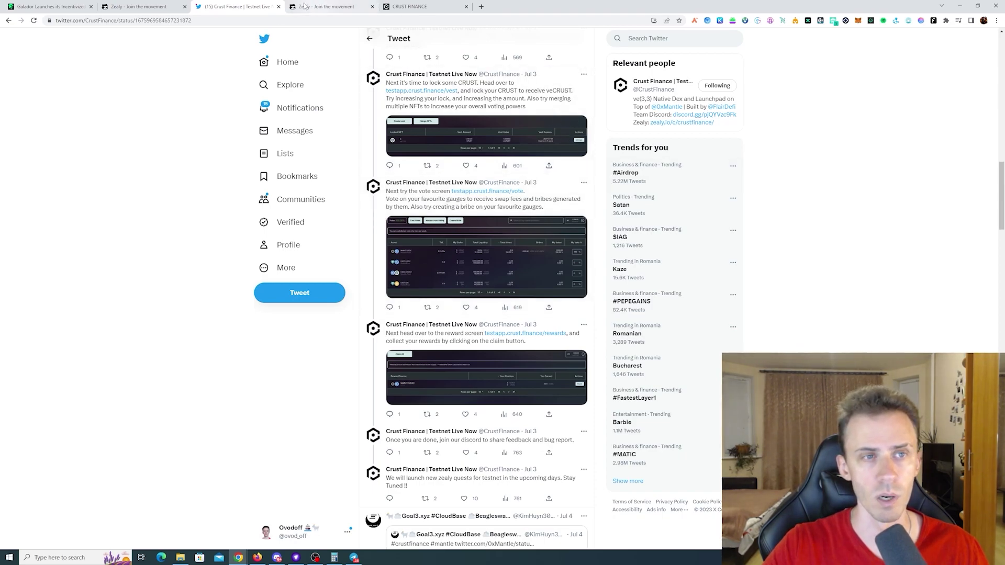
# - Allocate 100% of the vote to the USDT/USDC Stable pool
pyautogui.click(416, 6)
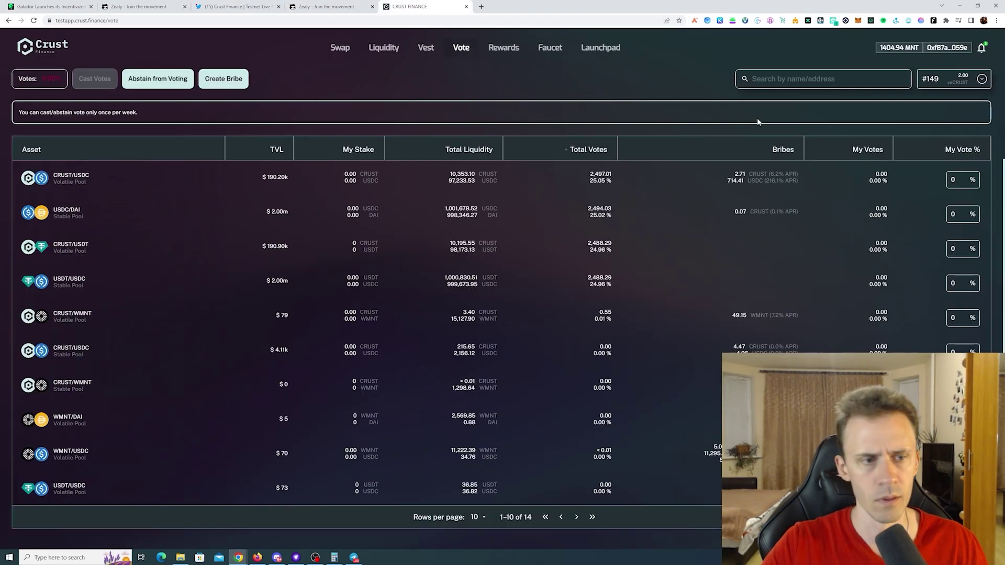
pyautogui.scroll(-1, 758, 122)
pyautogui.click(958, 260)
pyautogui.write('100')
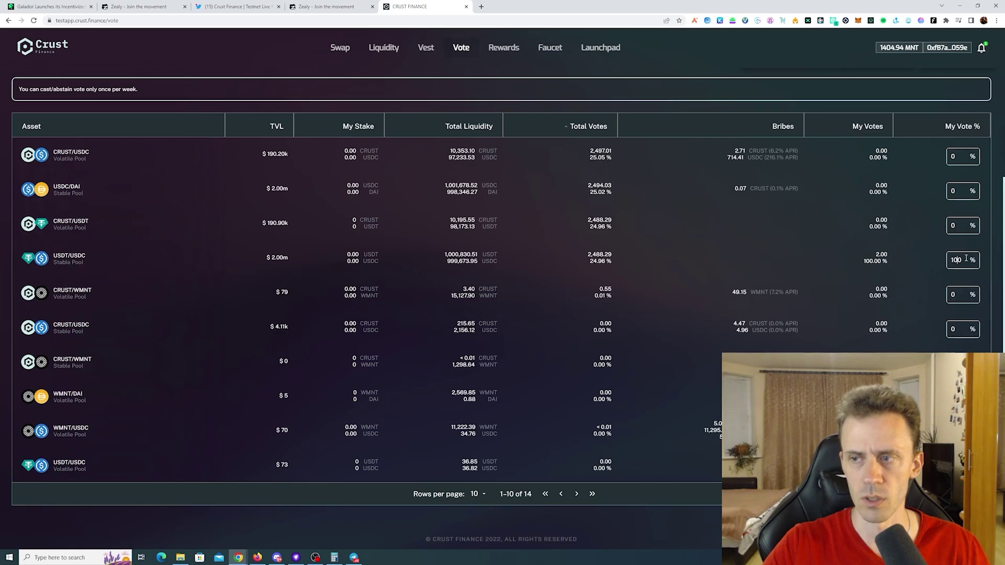
pyautogui.scroll(1, 1001, 287)
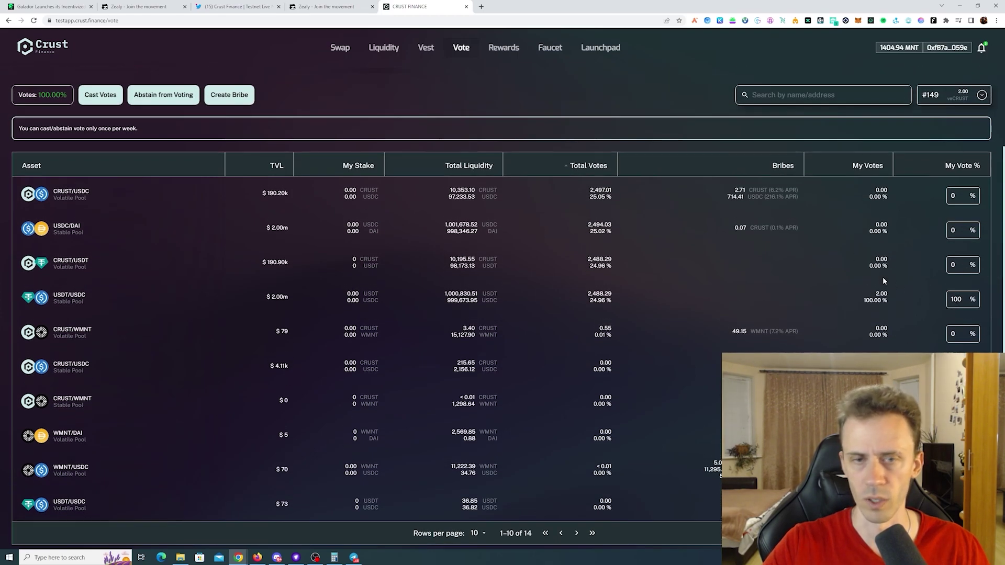
pyautogui.scroll(3, 883, 278)
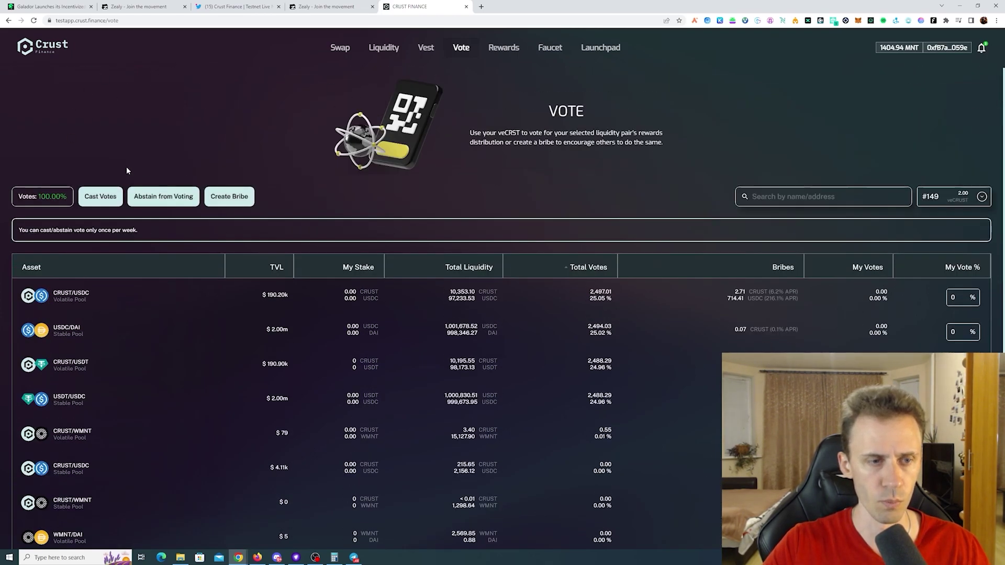
# - Cast the votes, confirm the transaction, and return to the Twitter thread
pyautogui.click(103, 200)
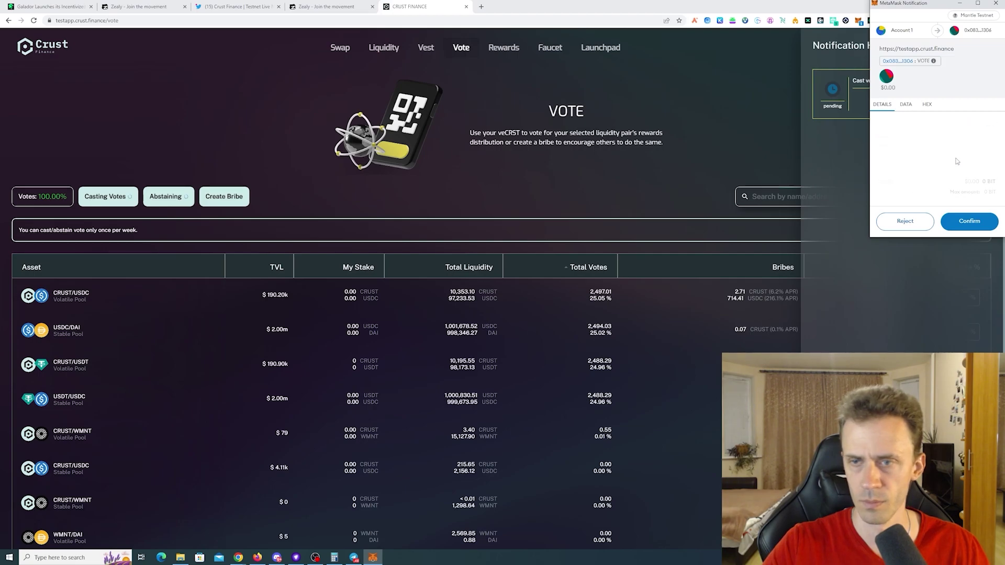
pyautogui.click(968, 221)
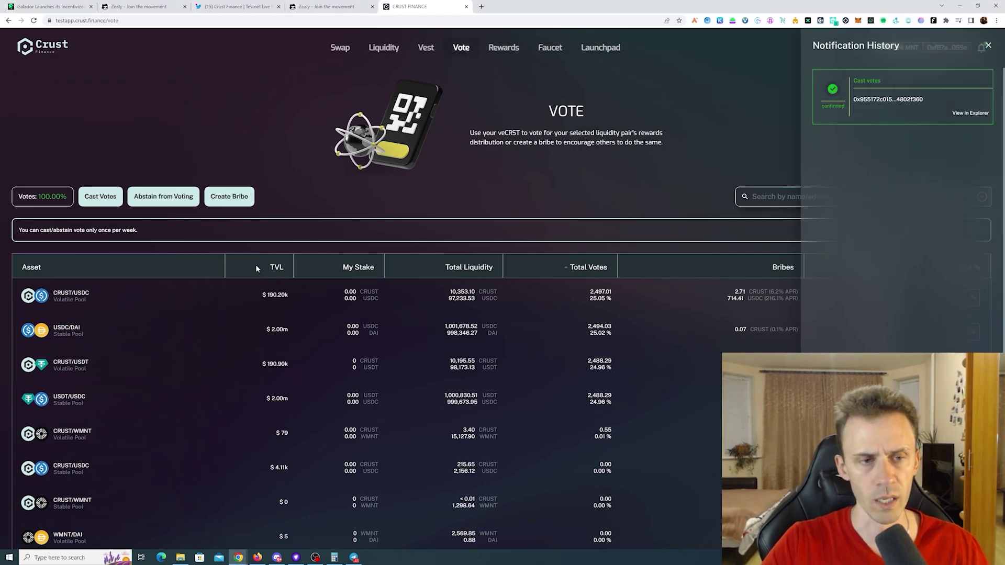
pyautogui.click(277, 160)
pyautogui.hotkey('ctrl', '3')
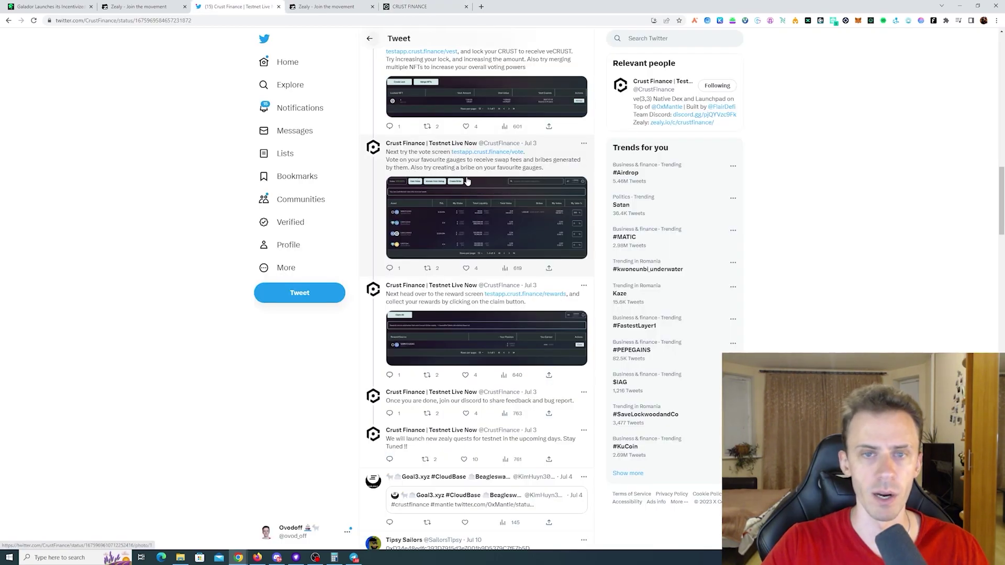
# - Start a new bribe and choose the vAMM-CRUST/WMNT volatile pool
pyautogui.click(419, 6)
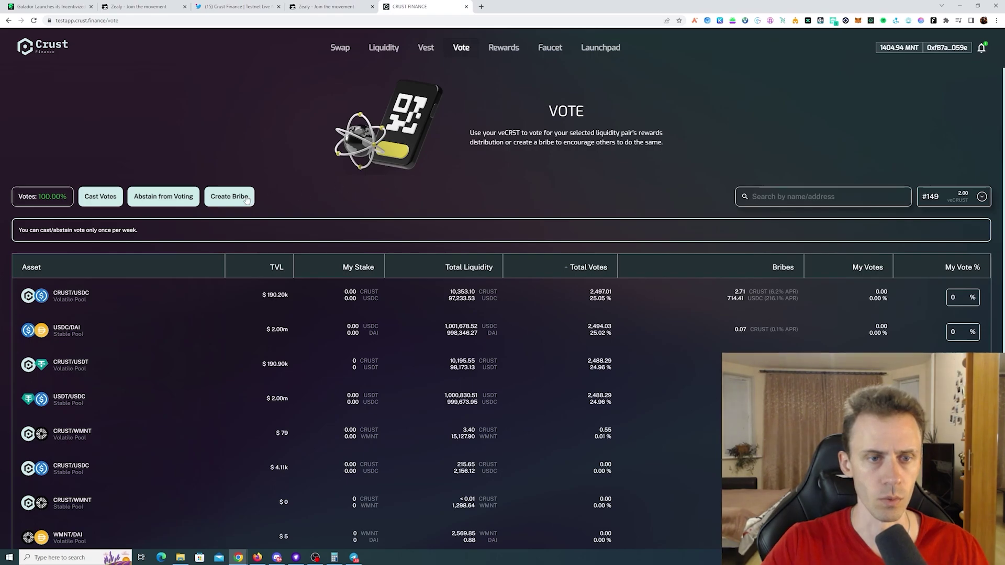
pyautogui.click(230, 197)
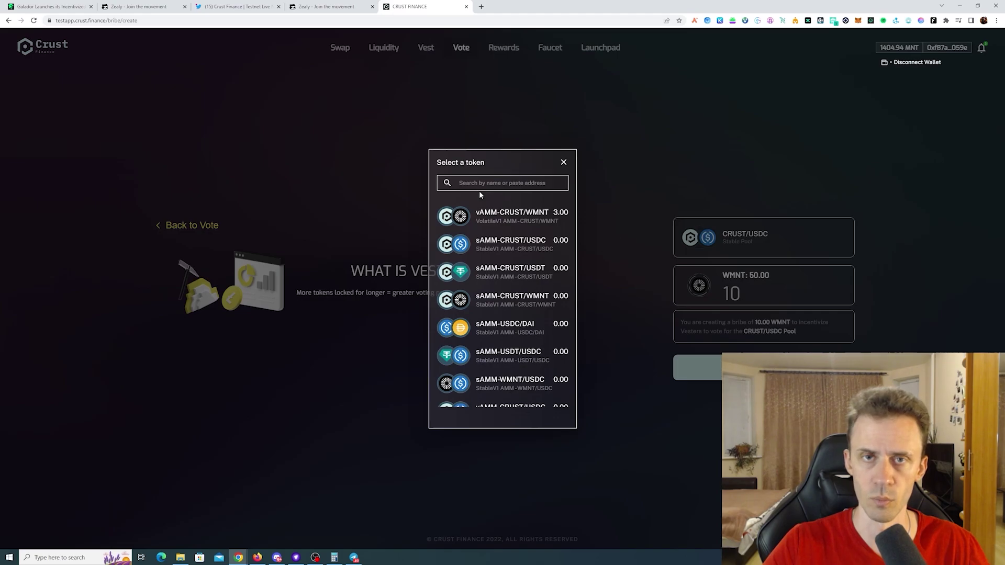
pyautogui.scroll(-4, 543, 299)
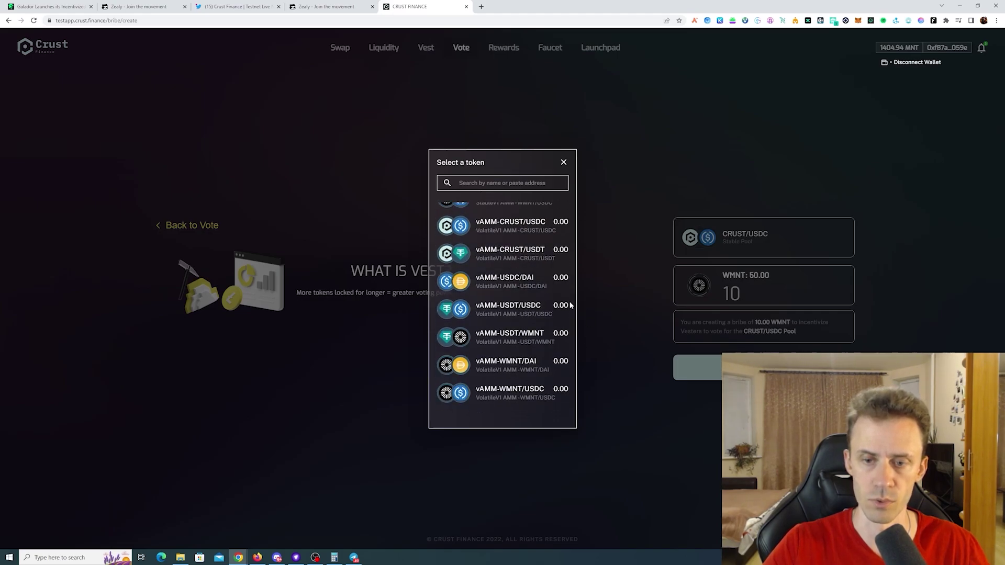
pyautogui.scroll(4, 545, 298)
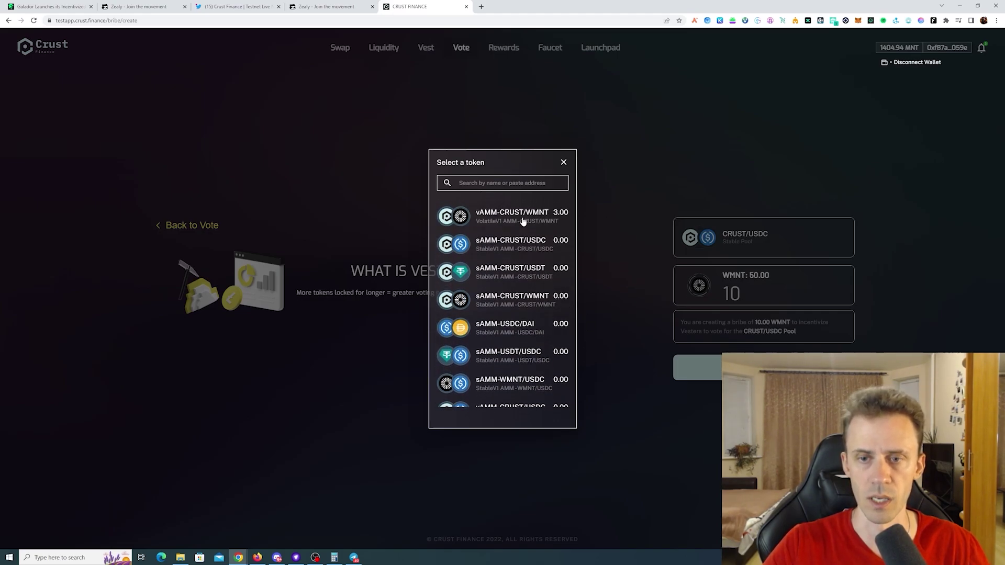
pyautogui.click(523, 222)
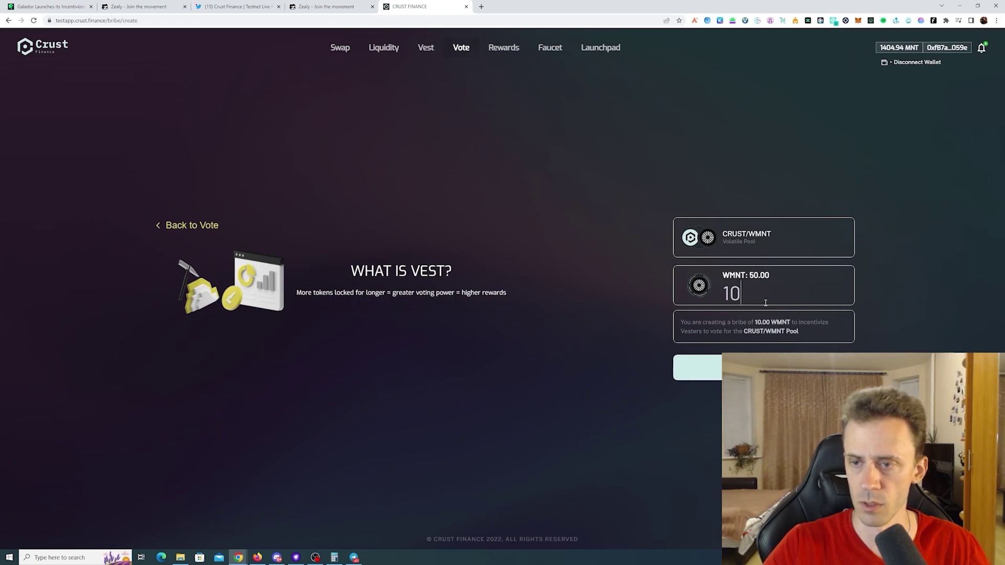
# - Create the 50 WMNT bribe, approving WMNT spending, then return to the Twitter thread
pyautogui.click(765, 368)
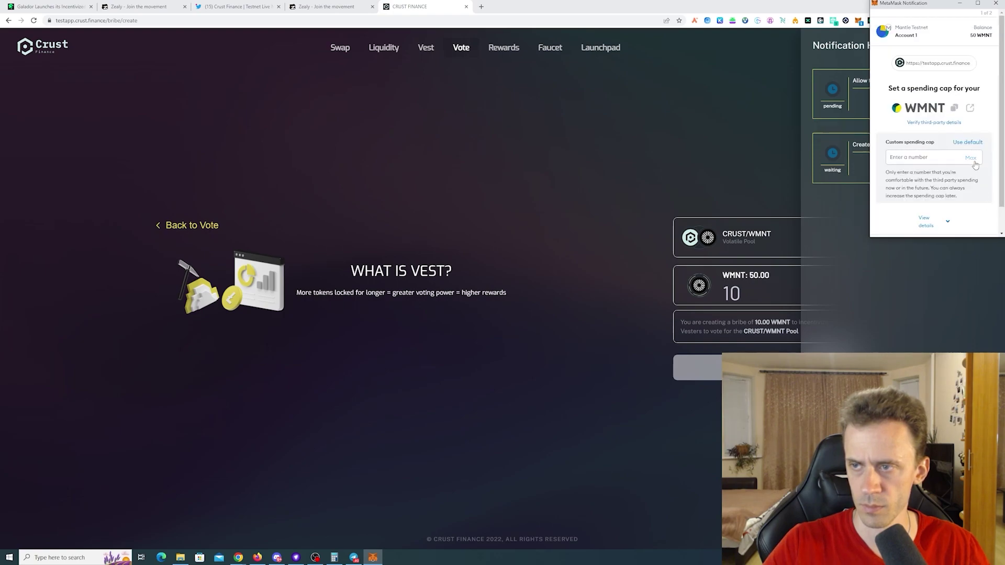
pyautogui.scroll(-1, 952, 189)
pyautogui.click(964, 226)
pyautogui.click(965, 225)
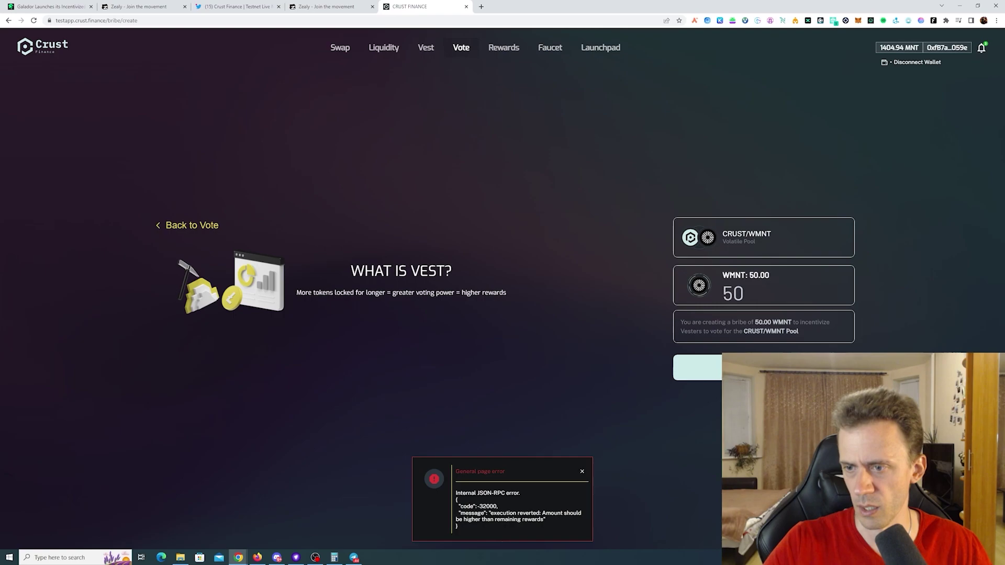
pyautogui.click(708, 367)
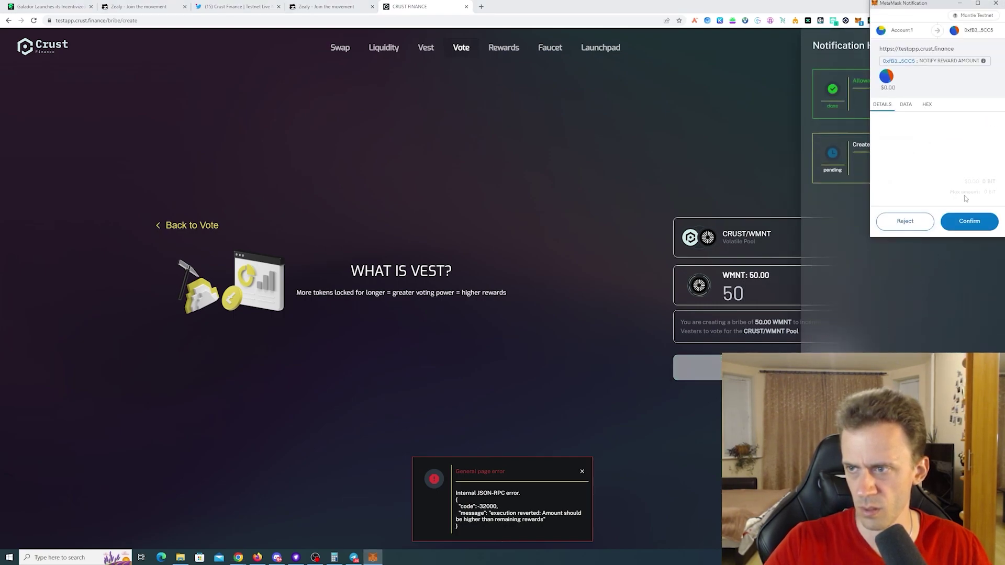
pyautogui.click(970, 222)
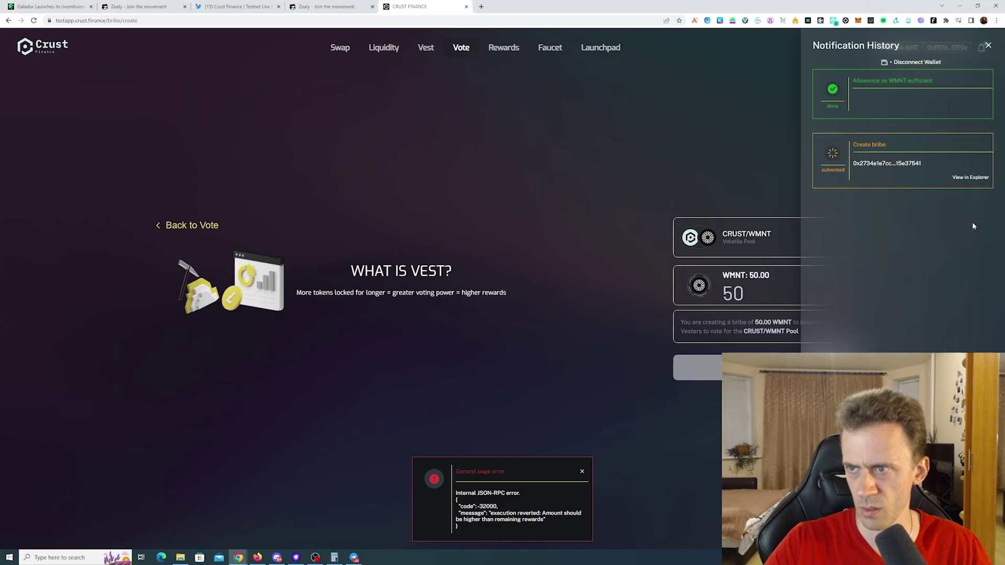
pyautogui.click(988, 46)
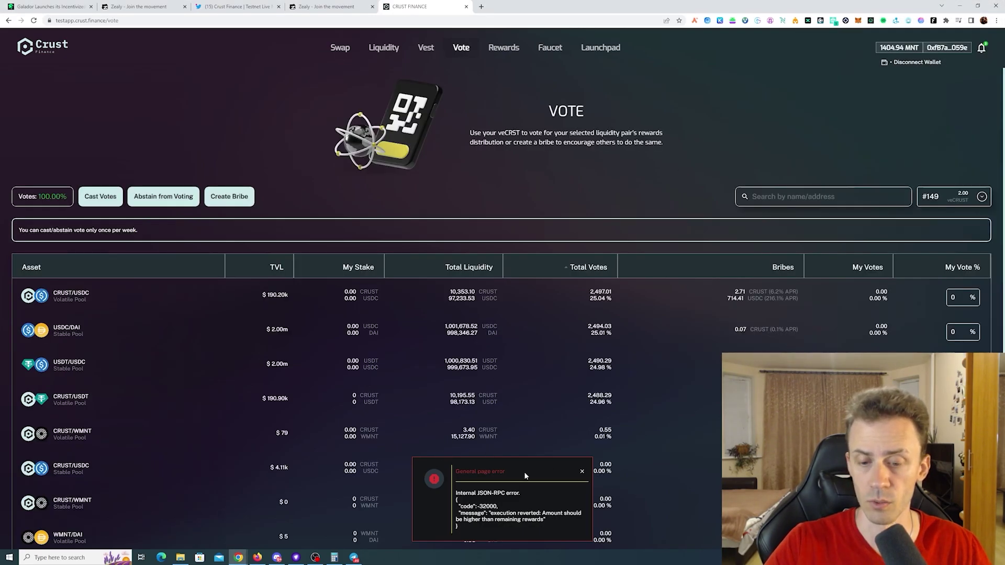
pyautogui.hotkey('ctrl', '3')
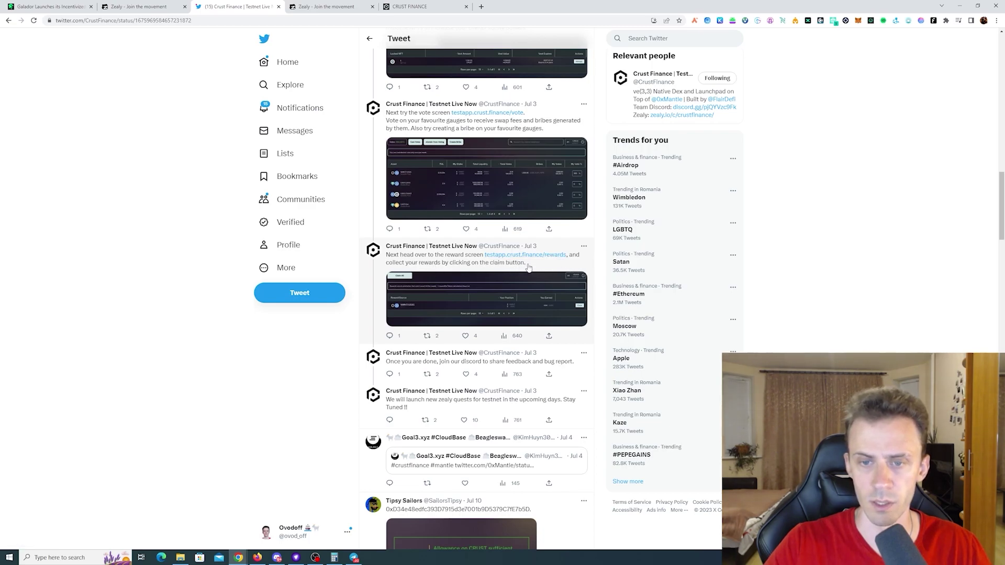
# - Claim all rewards on the Rewards page, confirm the transaction, and return to Twitter
pyautogui.click(445, 6)
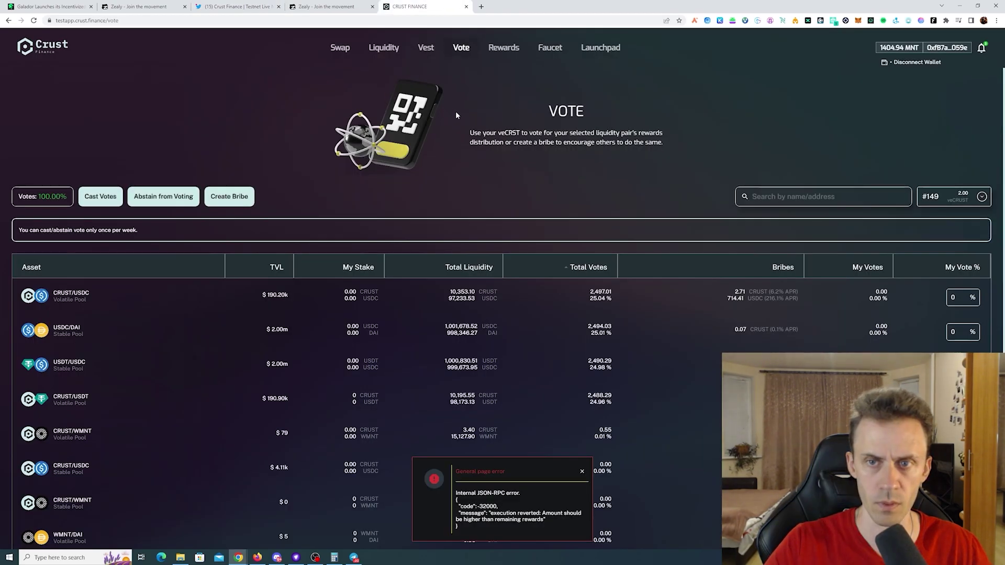
pyautogui.click(504, 47)
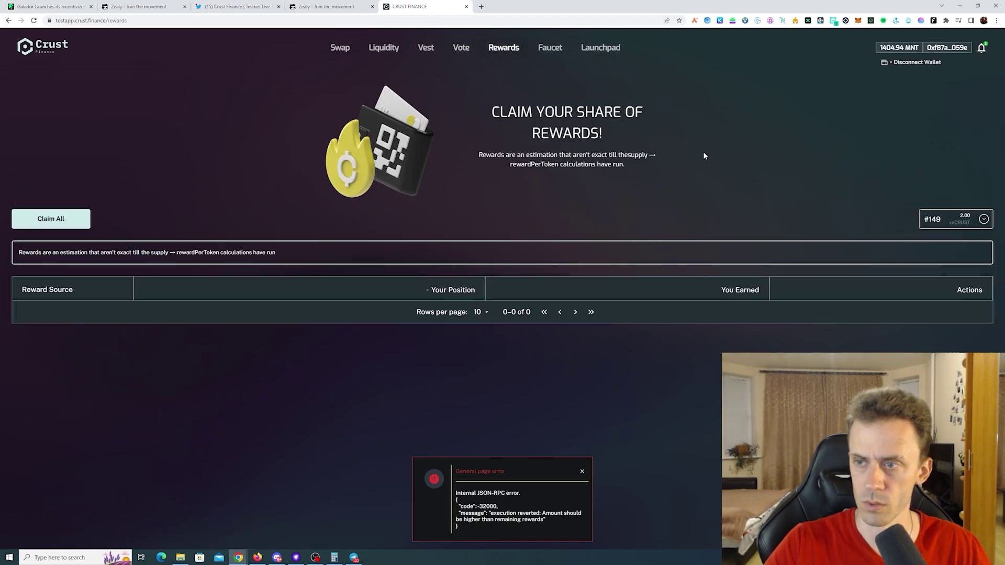
pyautogui.click(72, 222)
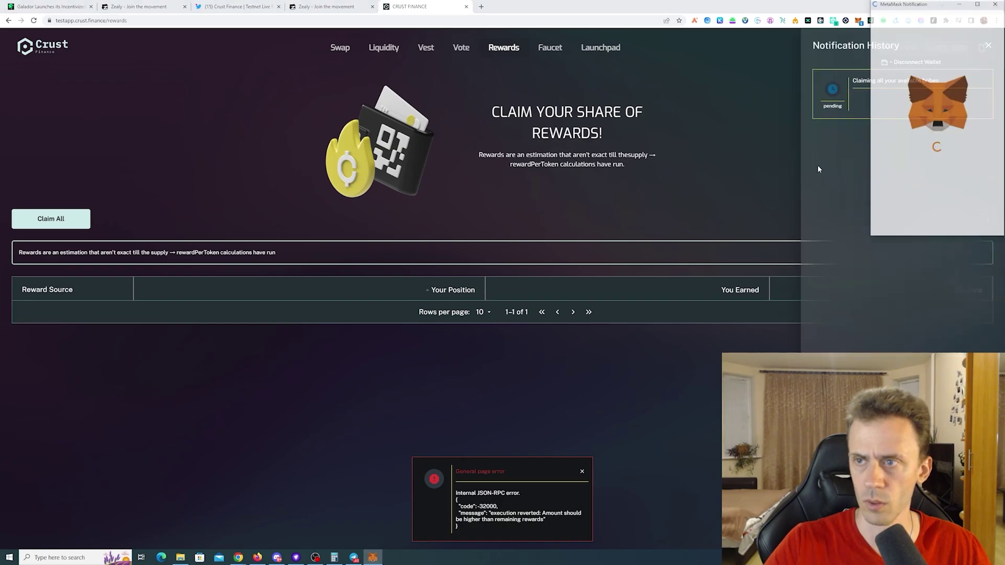
pyautogui.click(968, 223)
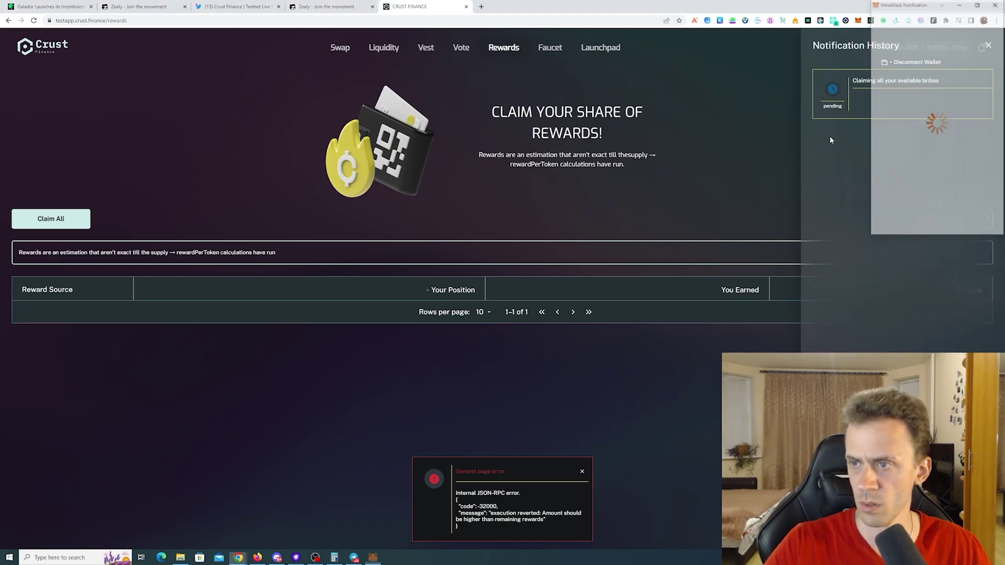
pyautogui.click(238, 6)
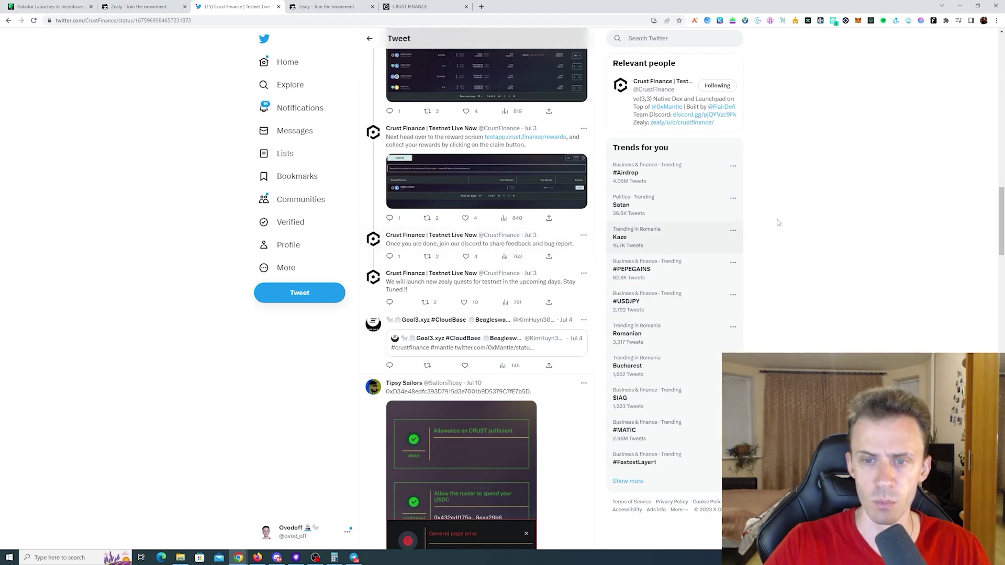
# - Read through the Flair Defi #crust-chat history in Discord, then bring up Zealy's Crust Finance questboard
pyautogui.hotkey('alt', 'Tab')
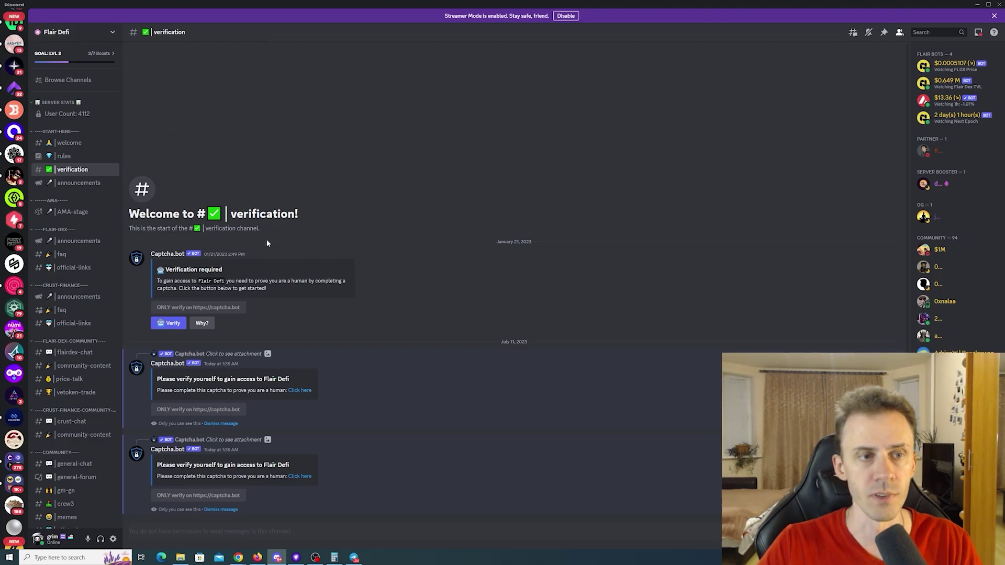
pyautogui.hotkey('alt', 'shift', 'Down')
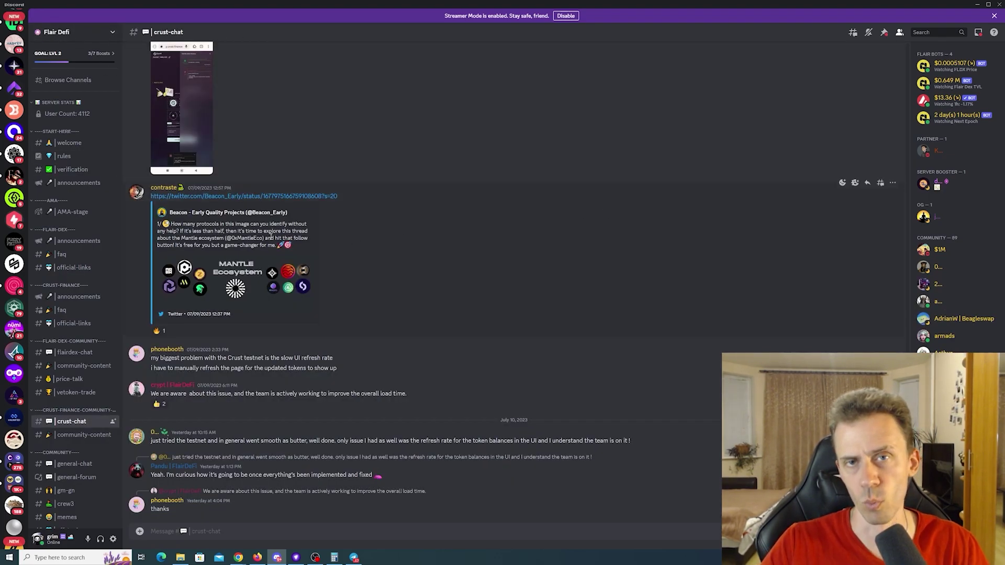
pyautogui.scroll(-3, 94, 295)
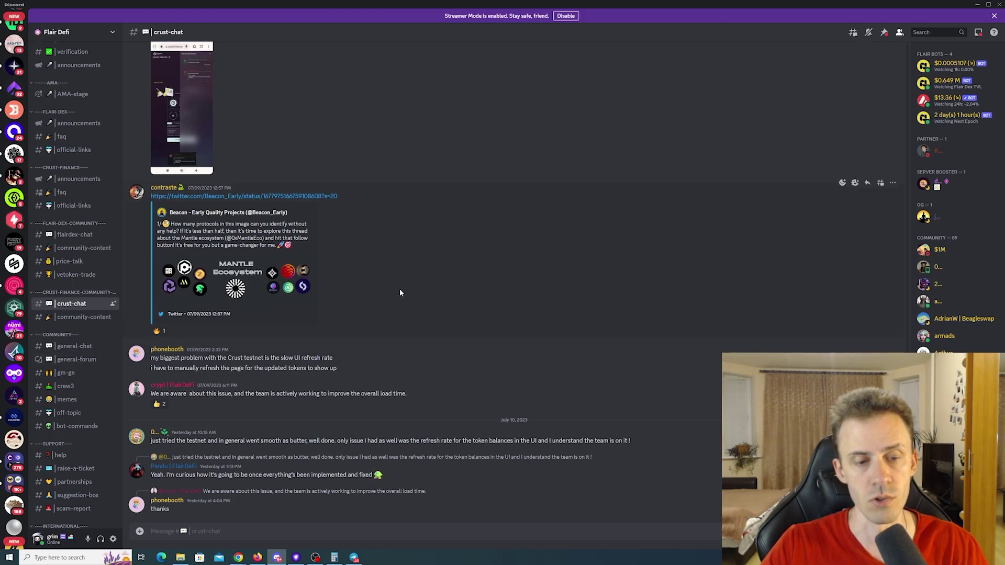
pyautogui.scroll(15, 465, 260)
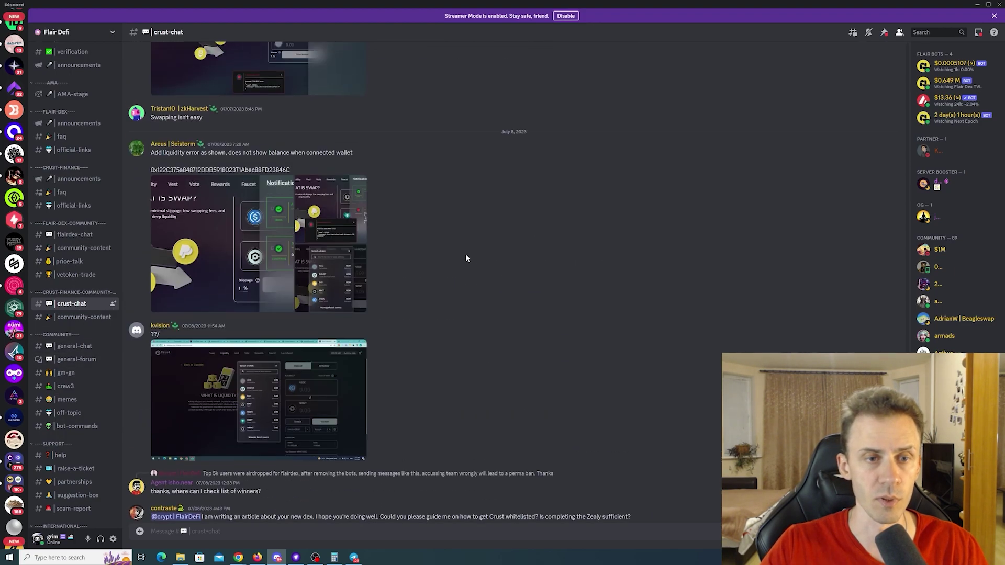
pyautogui.scroll(15, 466, 259)
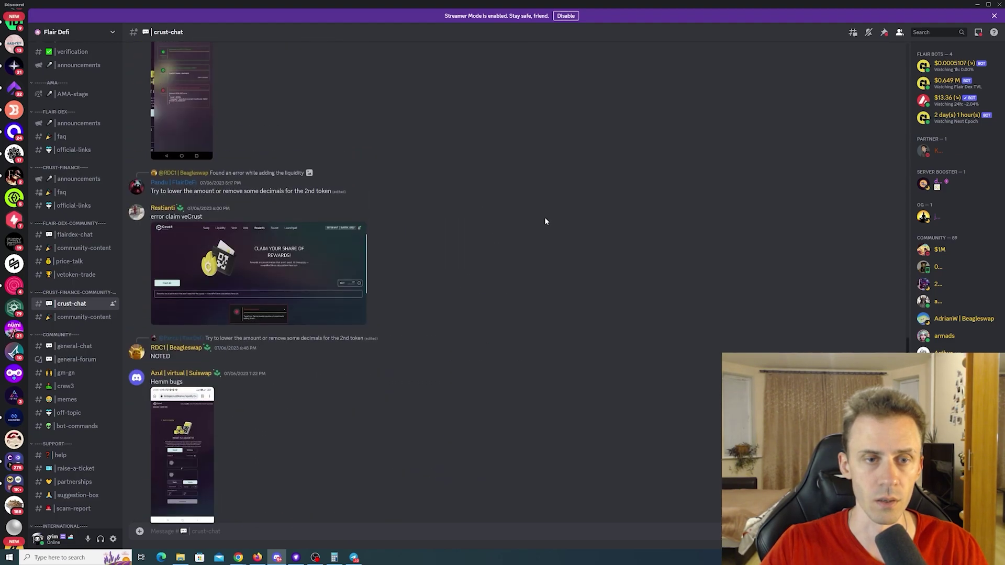
pyautogui.scroll(-20, 565, 196)
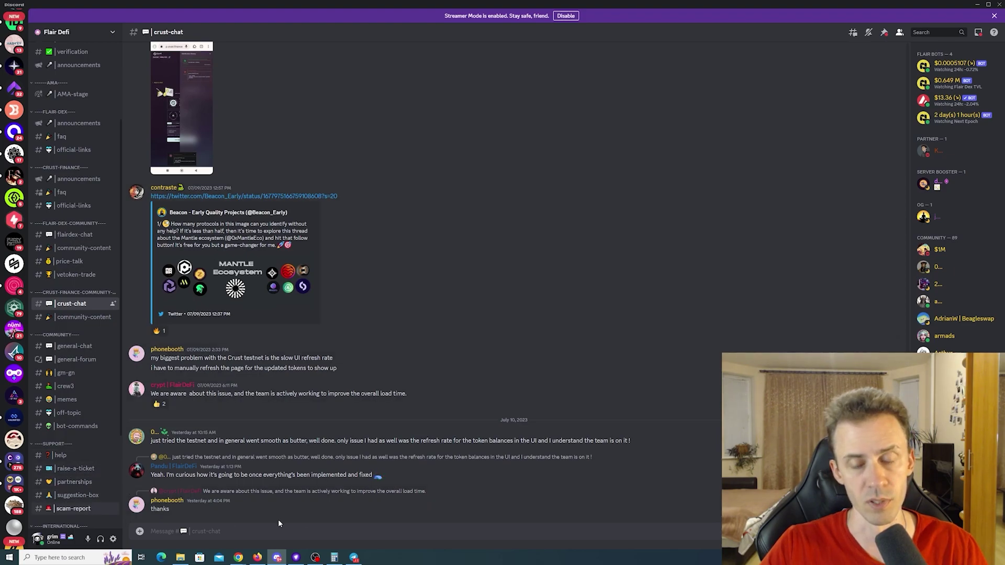
pyautogui.hotkey('alt', 'Tab')
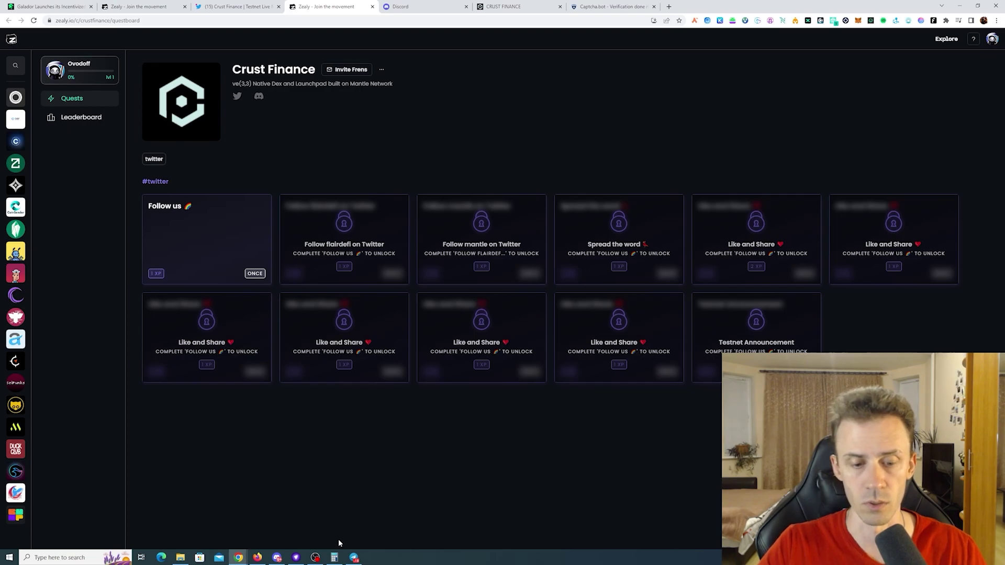
pyautogui.click(277, 558)
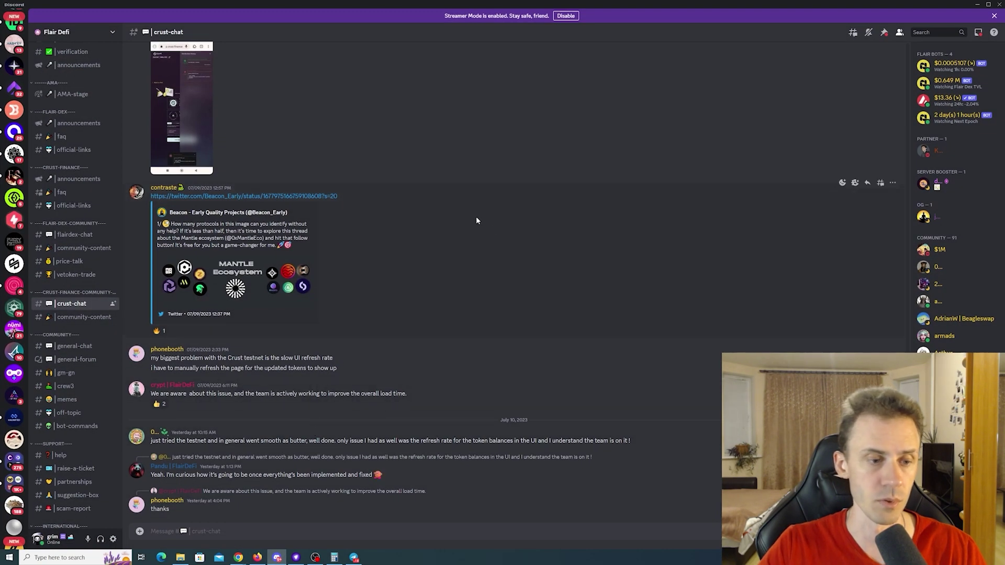
pyautogui.hotkey('alt', 'Tab')
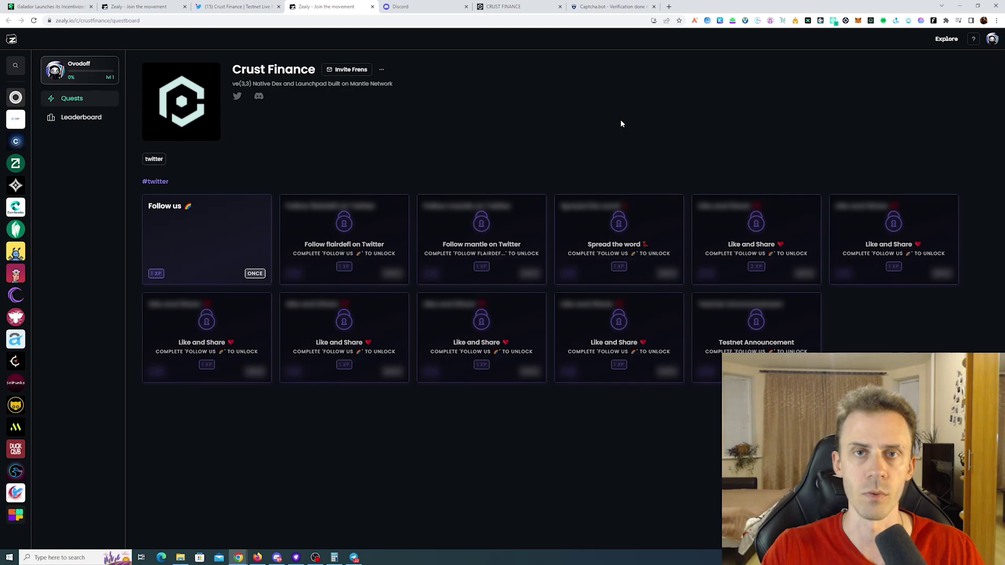